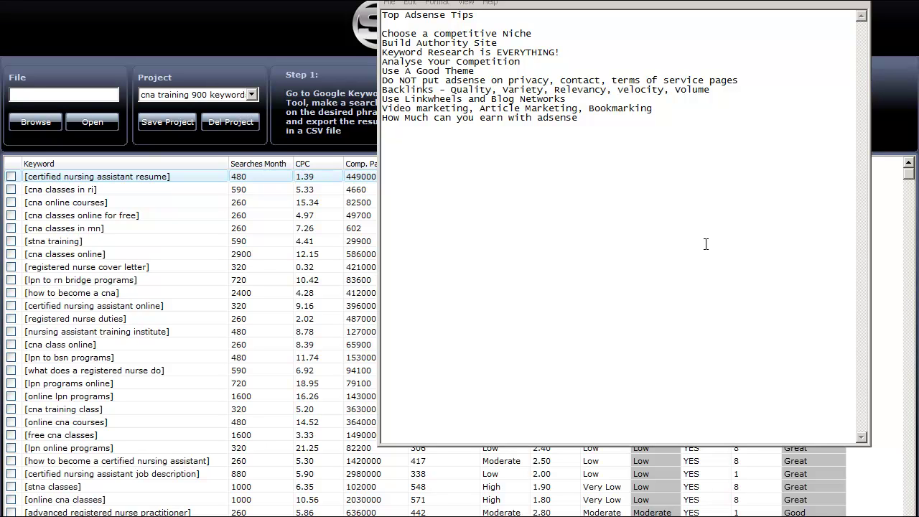
Insert a blank line after 'Build Authority Site' in the Top Adsense Tips list.
left_click_drag(560, 44, 385, 43)
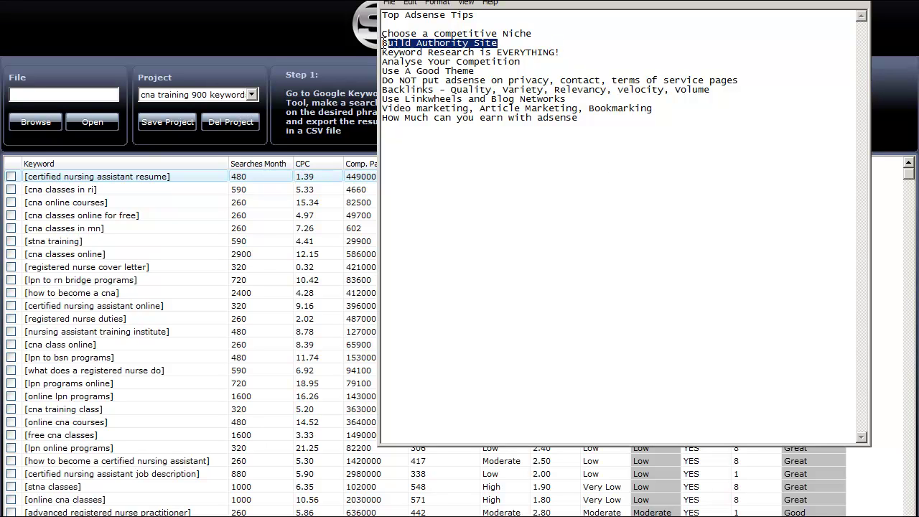
left_click(581, 43)
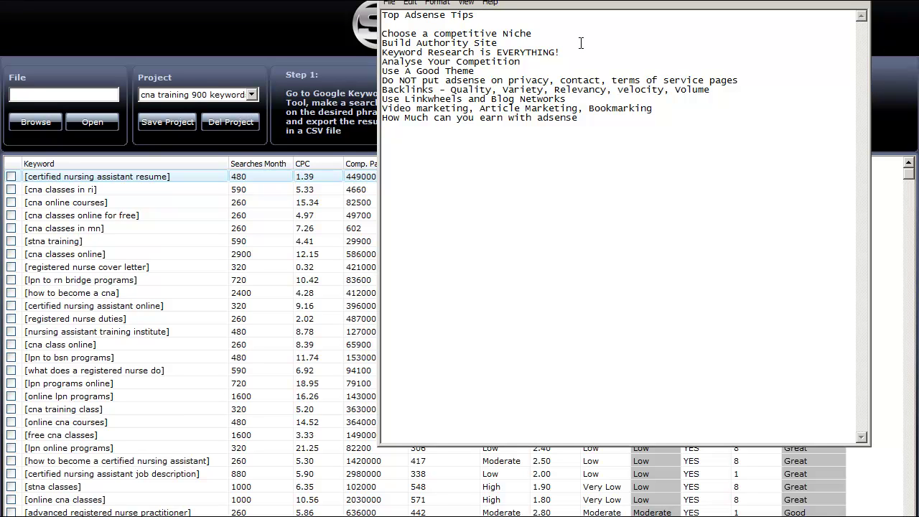
key("Return")
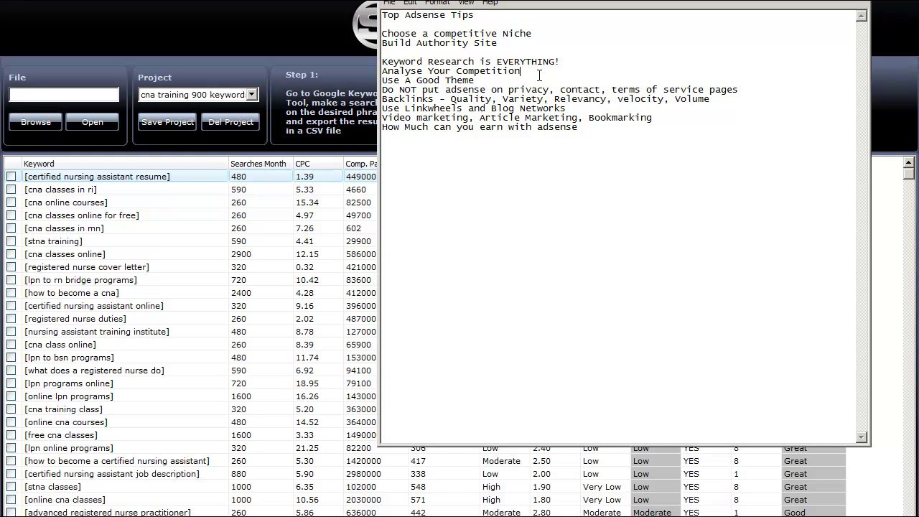
Add blank lines after 'Analyse Your Competition', 'Use A Good Theme' and the adsense pages tip.
key("Return")
left_click(514, 91)
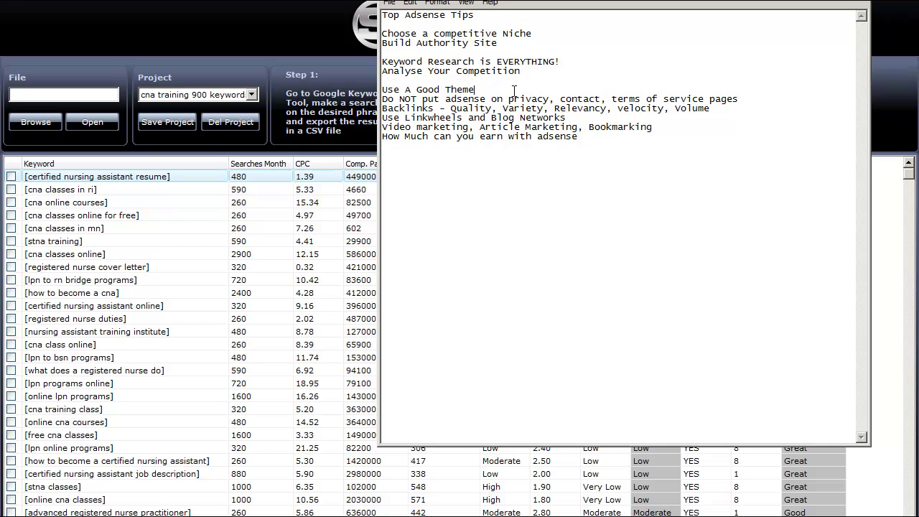
key("Return")
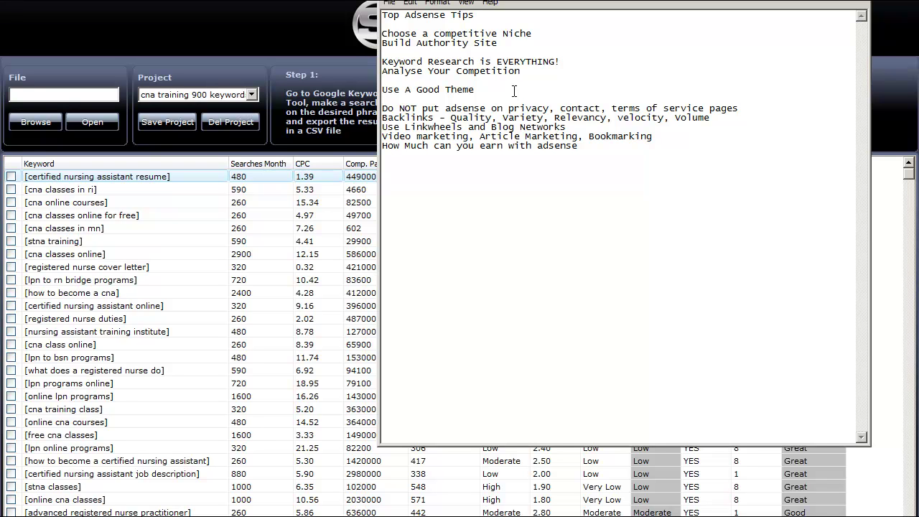
left_click(760, 109)
key("Return")
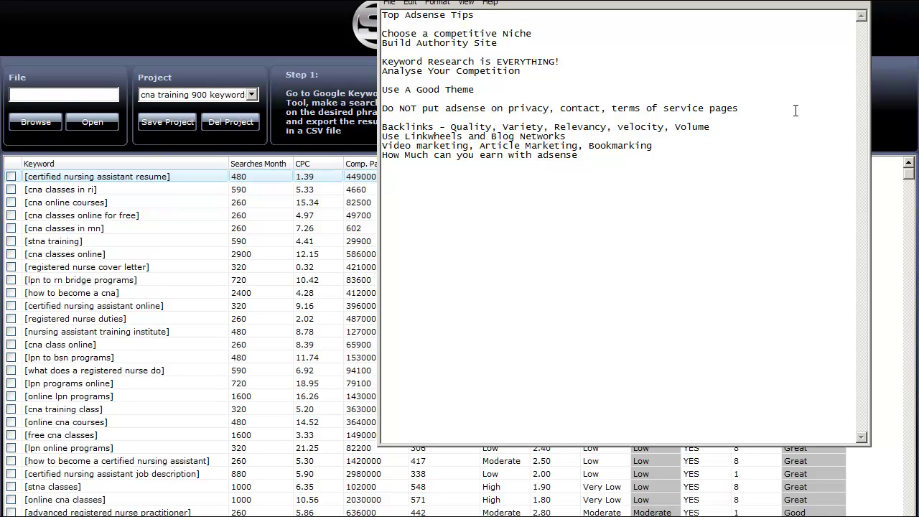
Check the privacy and terms pages warning, then add a blank line after the Backlinks line.
left_click_drag(794, 109, 446, 108)
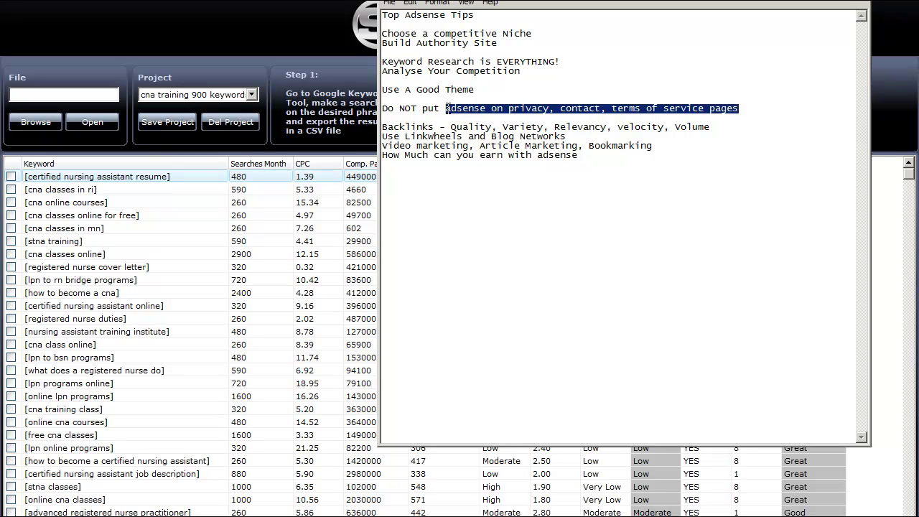
left_click(792, 108)
left_click_drag(792, 108, 445, 109)
left_click(778, 117)
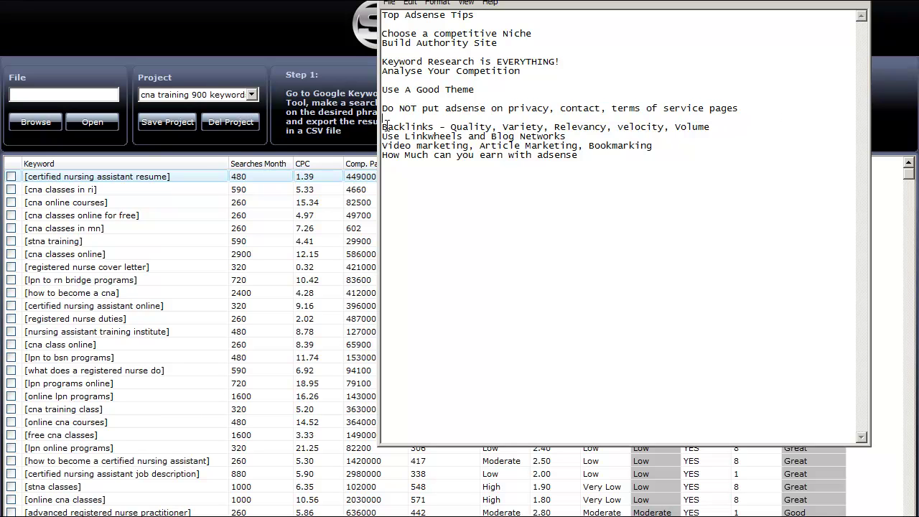
left_click(771, 127)
key("Return")
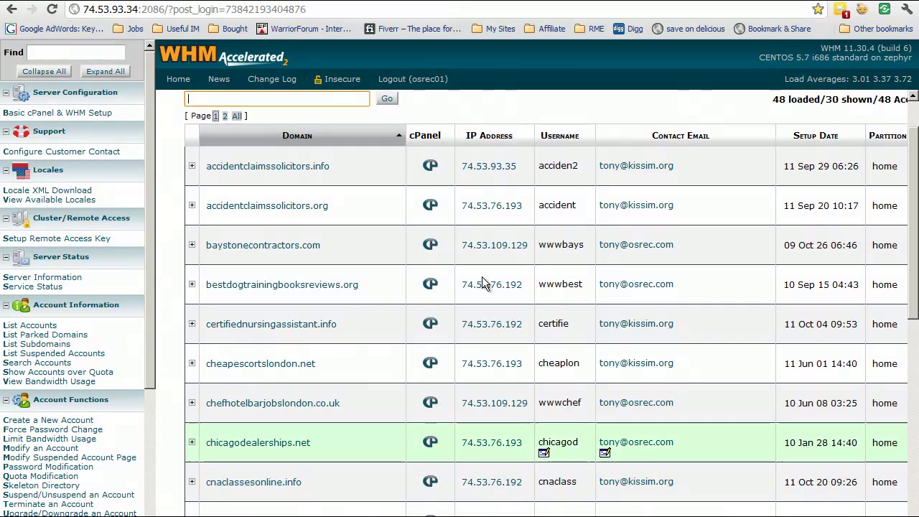
Search Google for 'cna classess online' in a new browser tab.
key("ctrl+t")
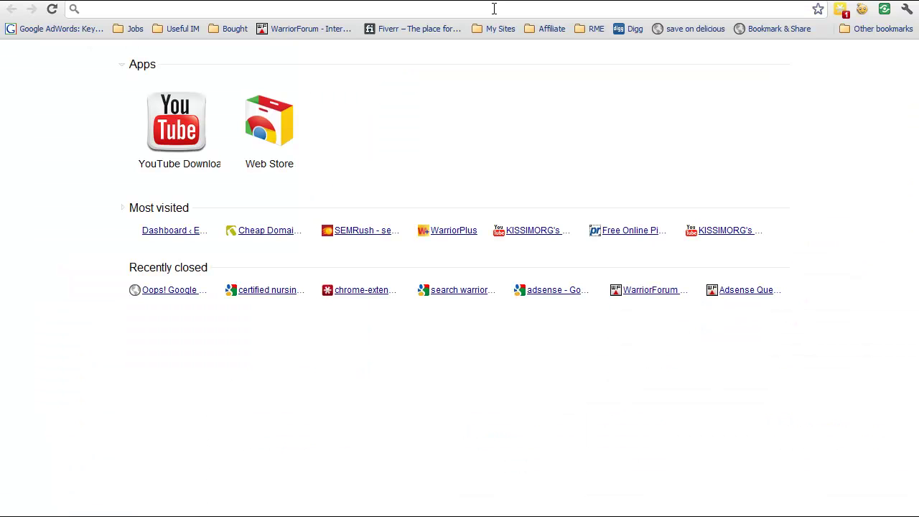
type("cna classess online")
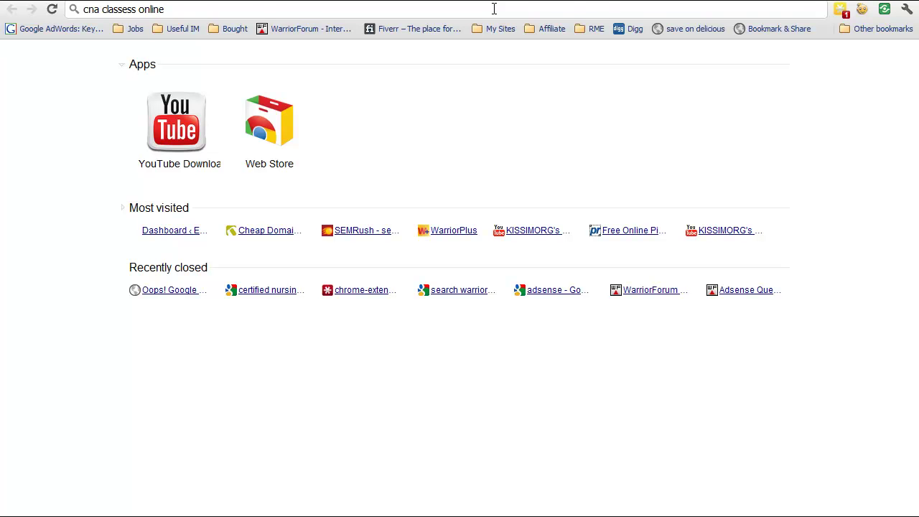
key("Return")
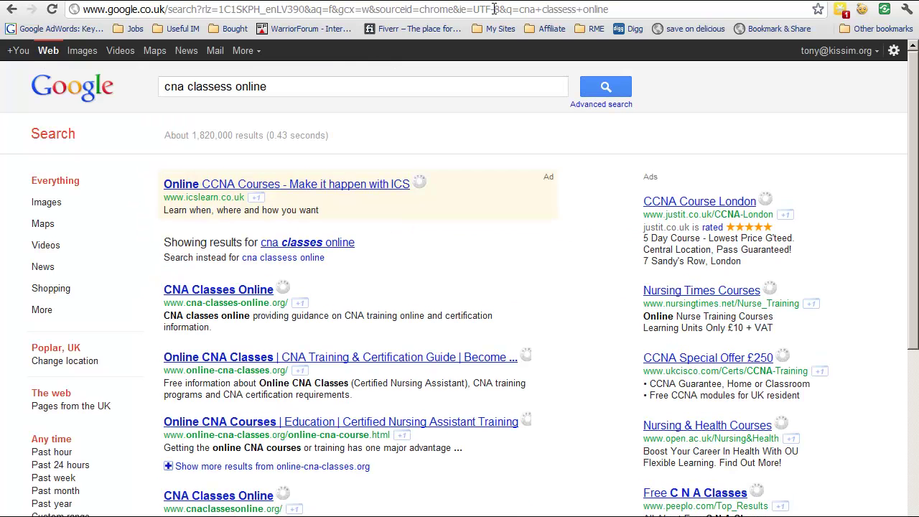
Filter the 'cna classes online' results to Blogs and browse the blog posts.
left_click(42, 311)
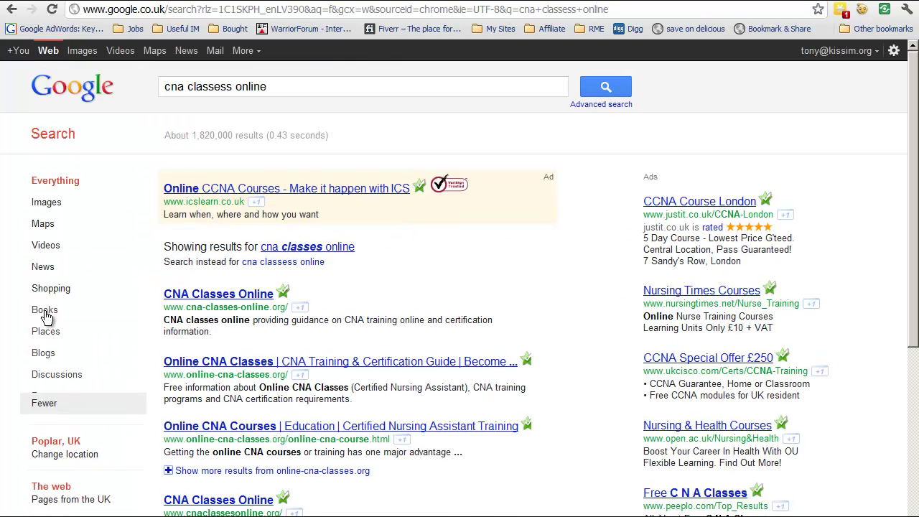
left_click(40, 356)
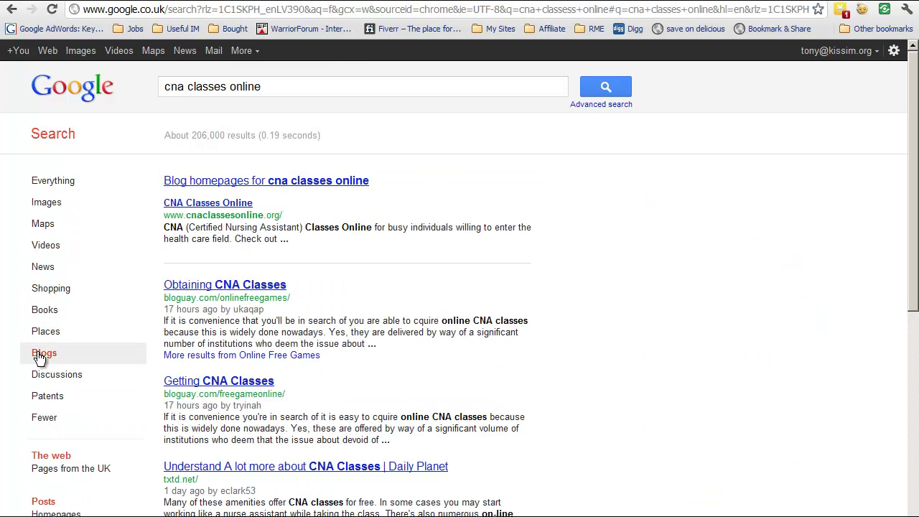
scroll(437, 399, "down", 3)
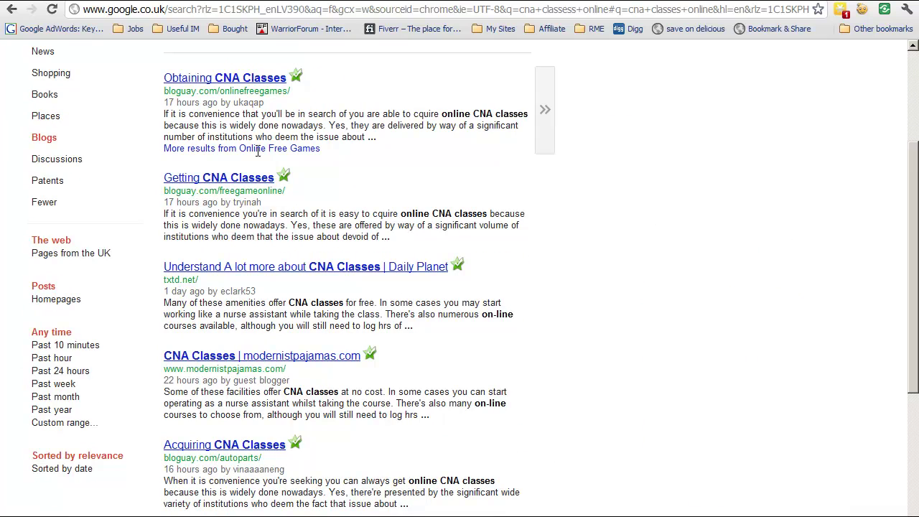
scroll(280, 327, "down", 6)
scroll(279, 328, "down", 2)
scroll(279, 328, "up", 11)
scroll(279, 329, "down", 4)
scroll(279, 328, "up", 4)
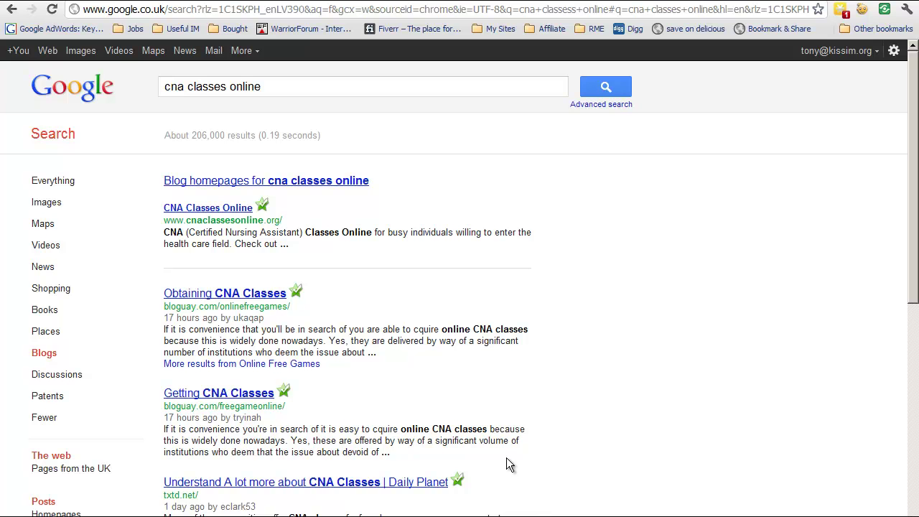
mouse_move(509, 460)
mouse_move(529, 324)
scroll(392, 355, "down", 2)
scroll(392, 355, "up", 2)
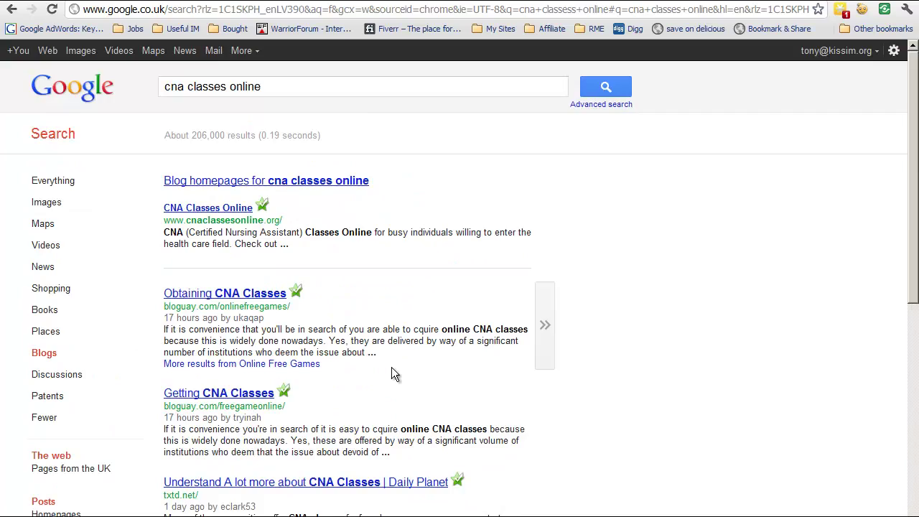
scroll(392, 369, "down", 10)
Return to the top of the blog results, then bring back the Top Adsense Tips notes.
scroll(392, 368, "up", 5)
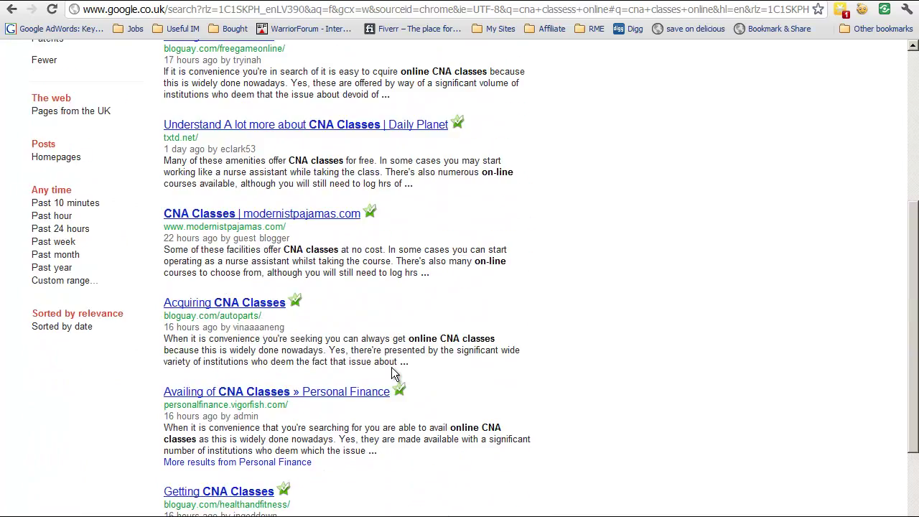
scroll(391, 366, "up", 5)
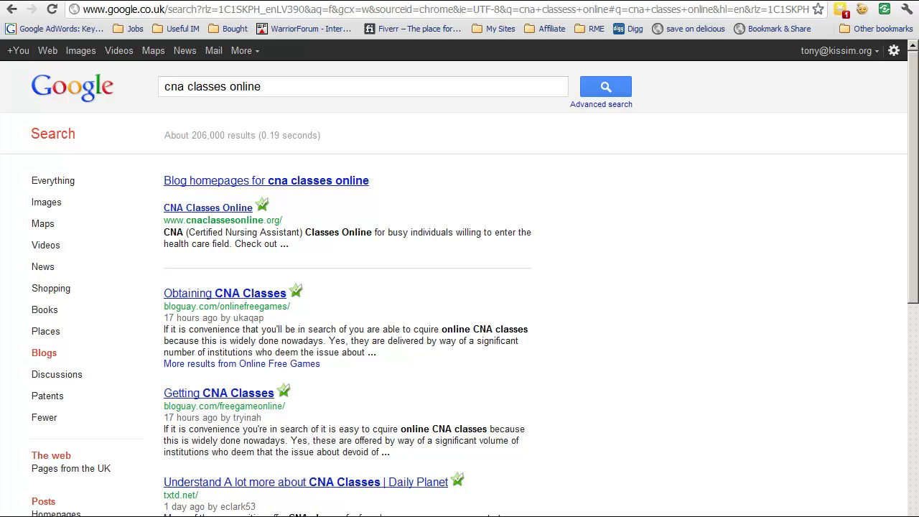
key("alt+Tab")
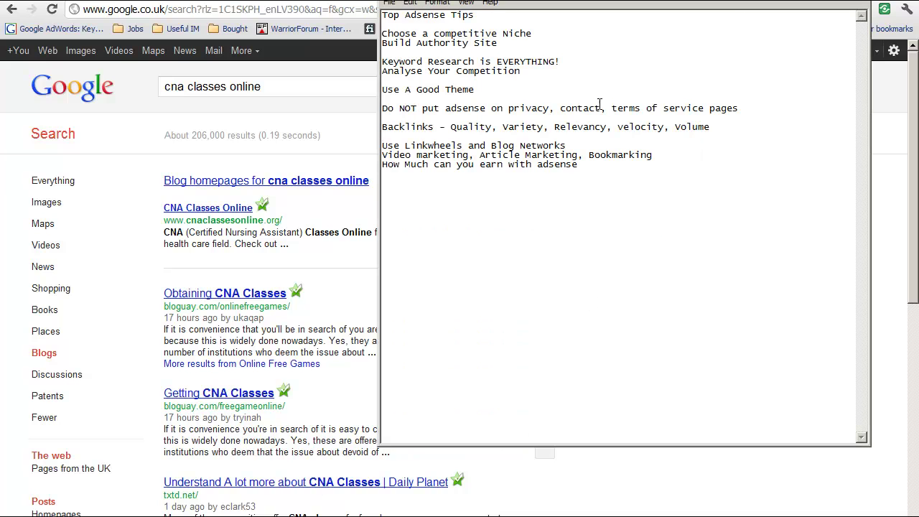
left_click_drag(550, 126, 605, 126)
left_click_drag(514, 127, 530, 129)
Add blank lines after the Linkwheels and video marketing lines, ending after the earnings question.
left_click(630, 145)
key("Return")
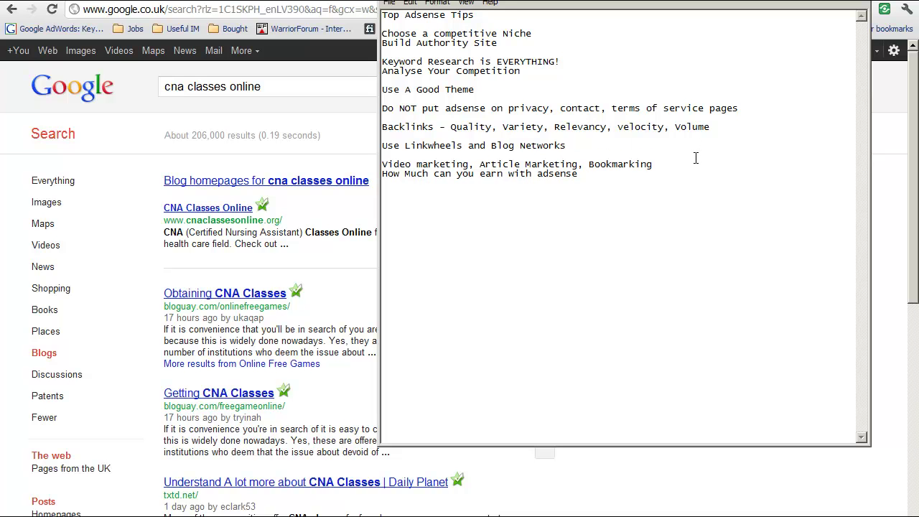
key("Return")
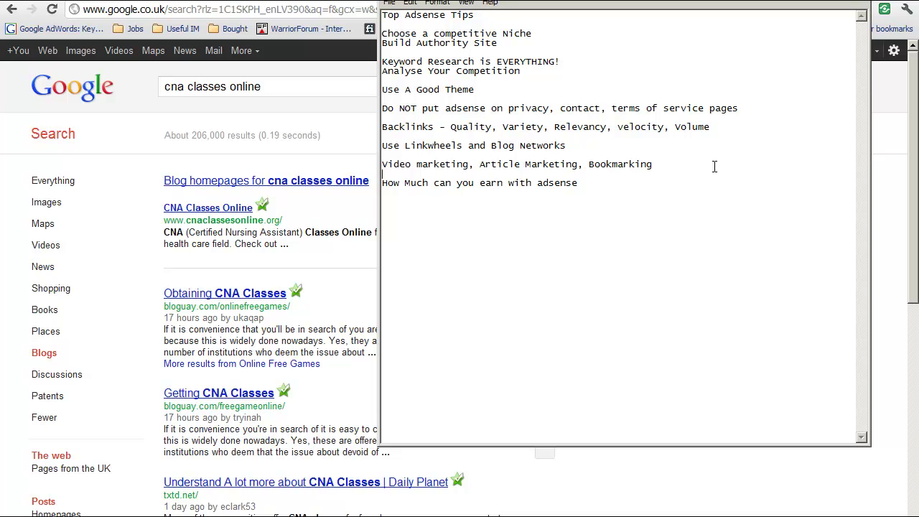
left_click(763, 185)
Enter the earnings figures 1.00 68%, 0.68 and 48.96% on new lines below the question.
key("Return")
key("Return")
type("1.00 ")
type("68")
type("%")
key("Return")
type("0")
key("BackSpace")
type("0.68")
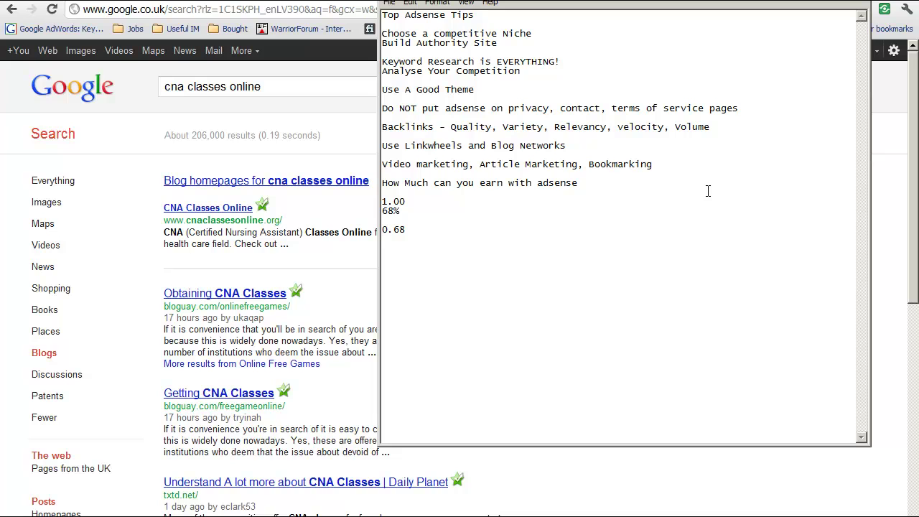
key("Return")
type("48.96%")
Insert a blank line after 1.00 so the earnings figures are spaced apart.
left_click_drag(420, 248, 369, 248)
left_click(426, 251)
left_click_drag(407, 202, 378, 206)
left_click(424, 203)
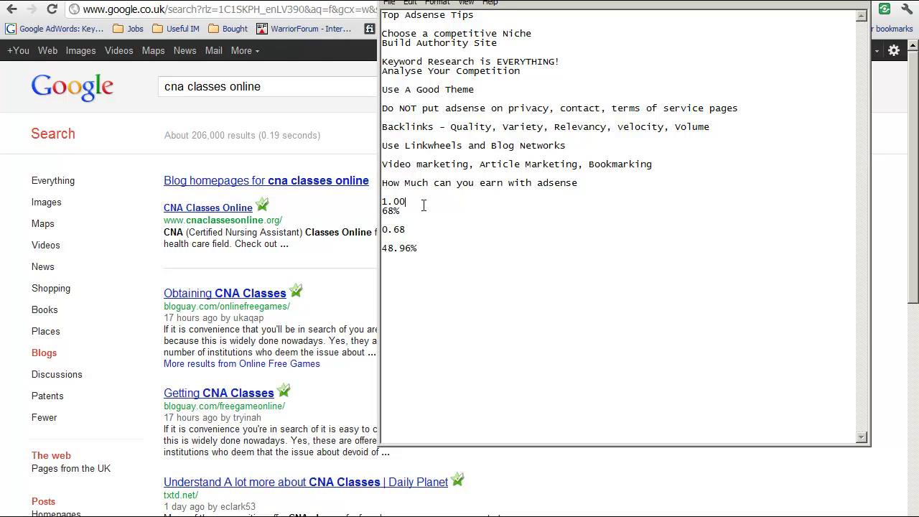
key("Return")
left_click_drag(439, 203, 355, 201)
left_click(461, 223)
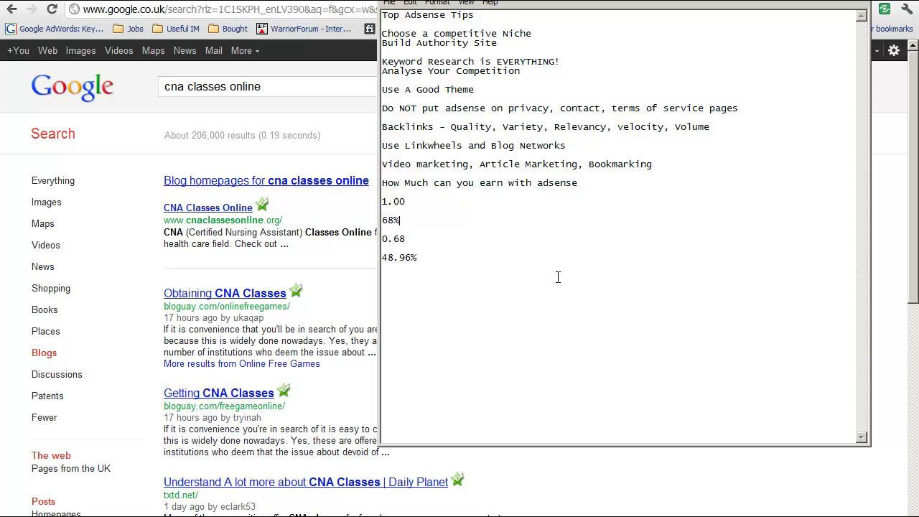
In the keyword analyzer, review the [cna classes online] row's Amazing rating and 12.15 CPC.
key("alt+Tab")
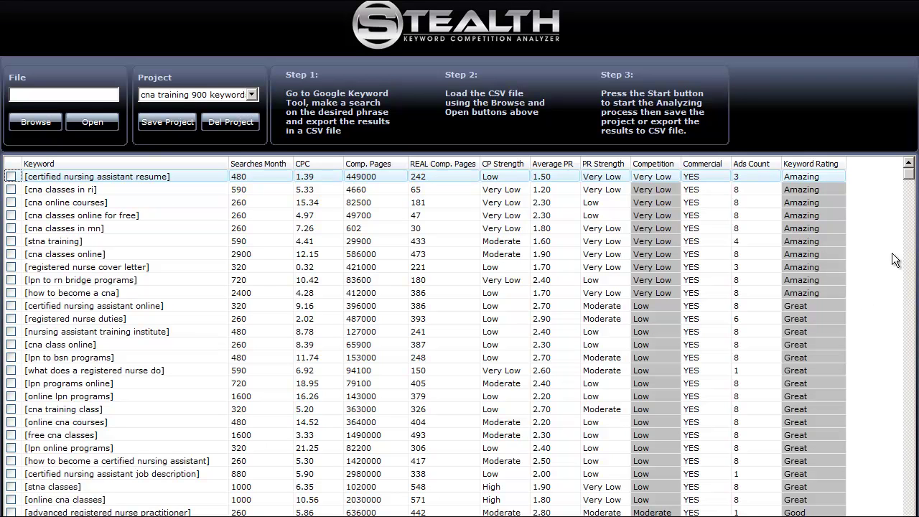
left_click(49, 256)
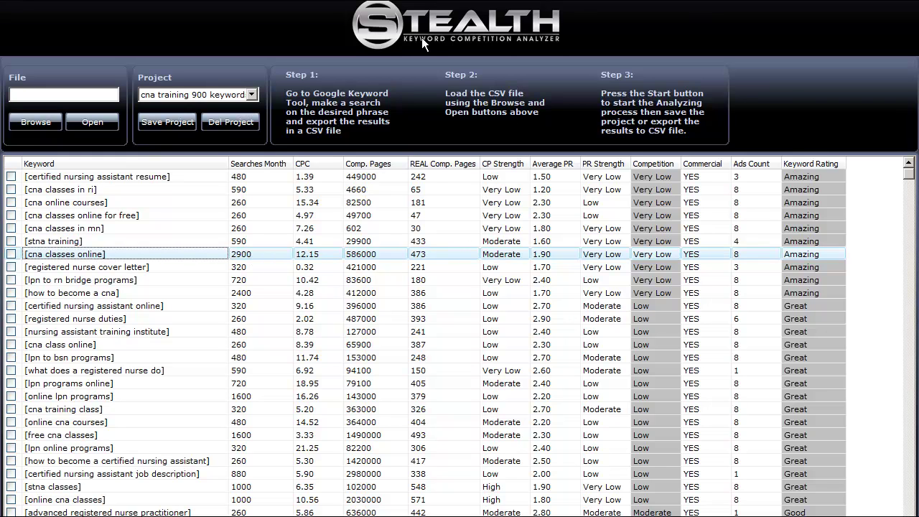
left_click(798, 253)
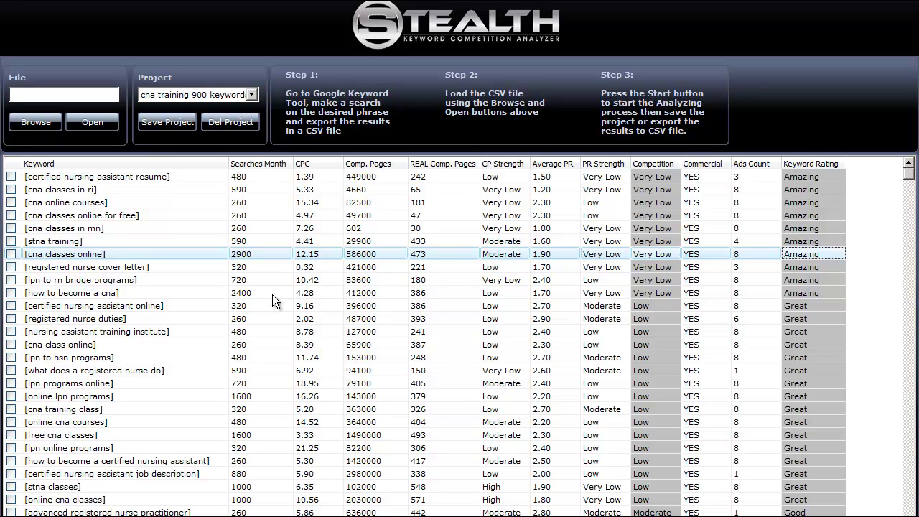
left_click(308, 256)
Point out the 2900 monthly searches for cna classes online.
left_click(247, 256)
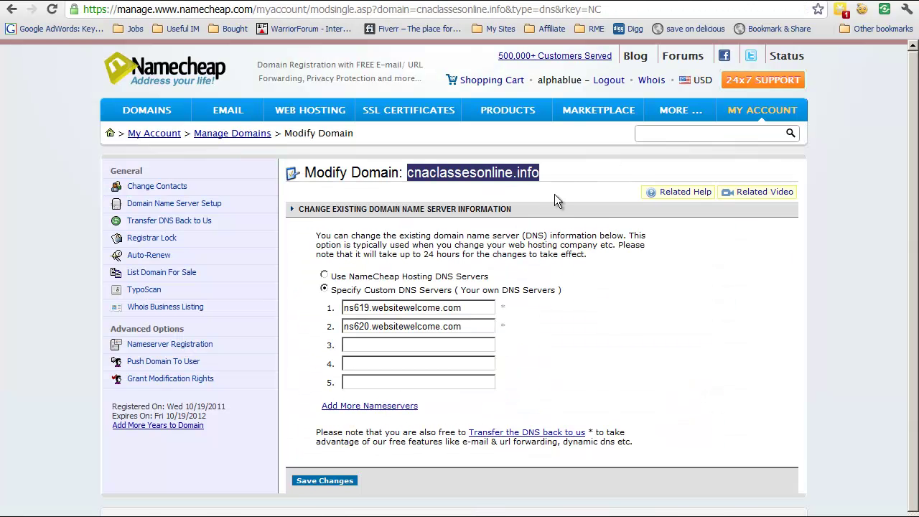
Highlight the domain name cnaclassesonline.info in the Modify Domain page heading.
left_click_drag(563, 171, 406, 172)
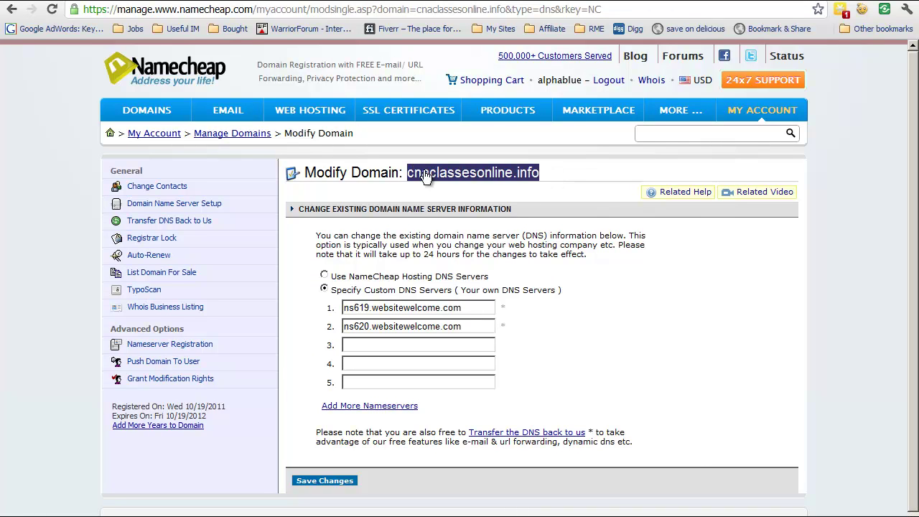
left_click(556, 173)
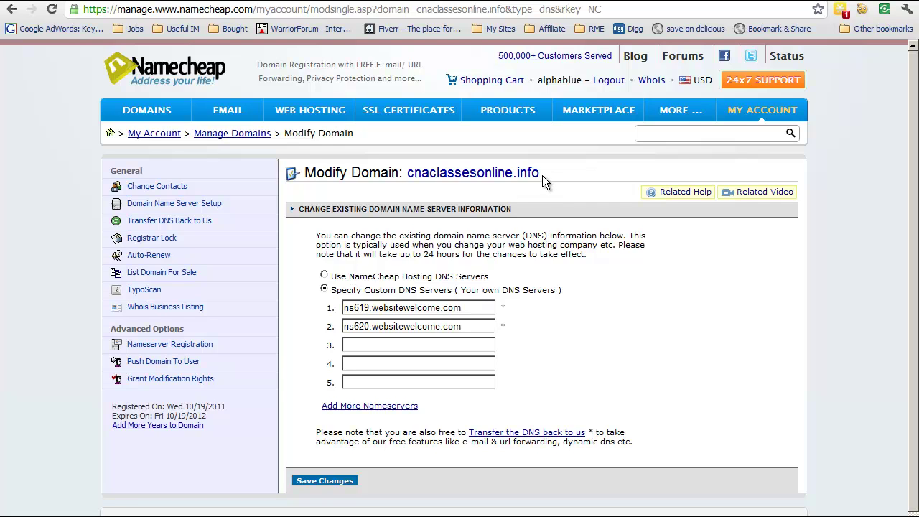
left_click_drag(542, 177, 403, 183)
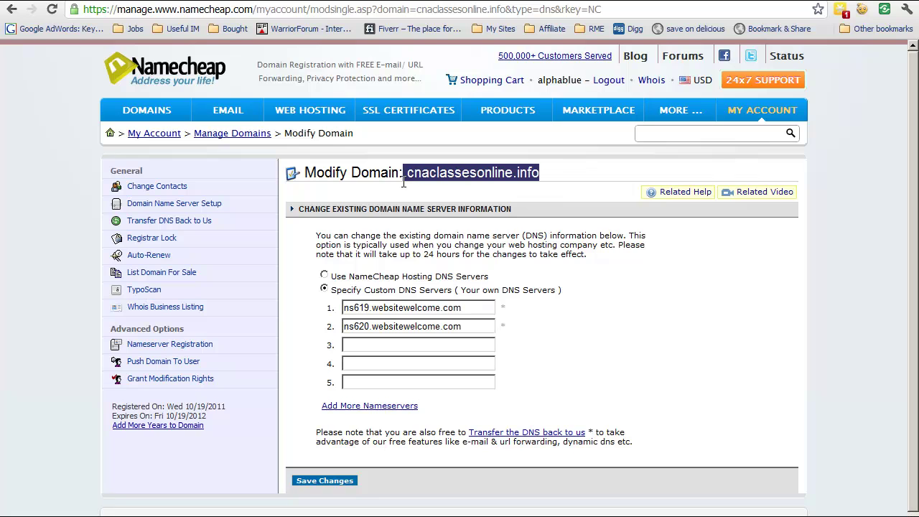
left_click(572, 188)
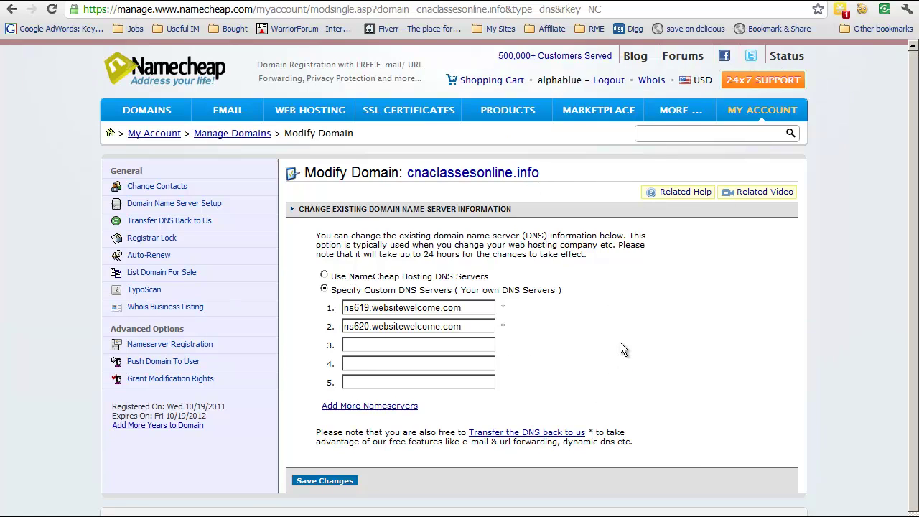
left_click_drag(548, 176, 404, 176)
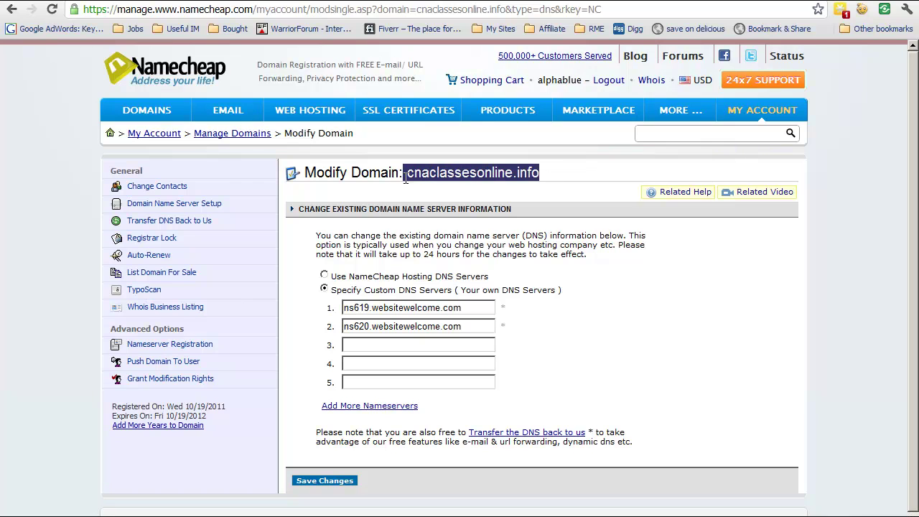
left_click(547, 179)
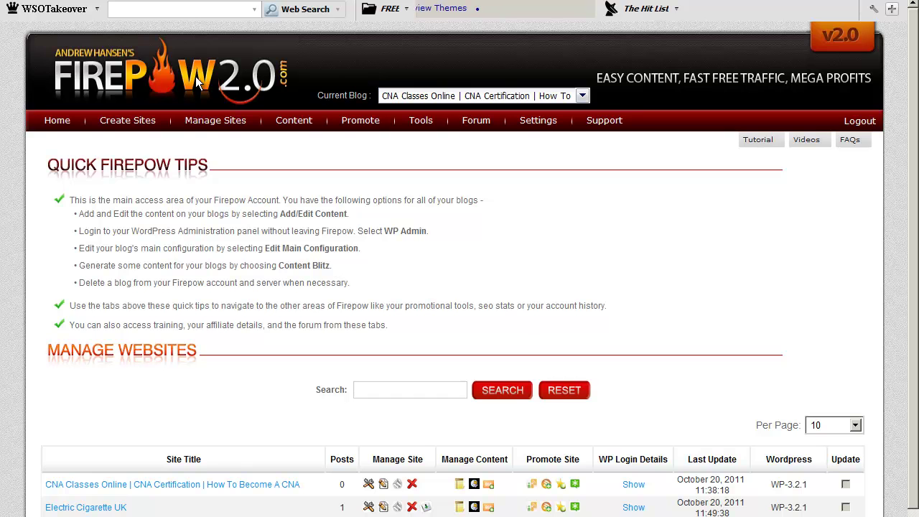
Start a new blog via Create Sites > Create New to reach the Step One Hosting Details form.
mouse_move(124, 124)
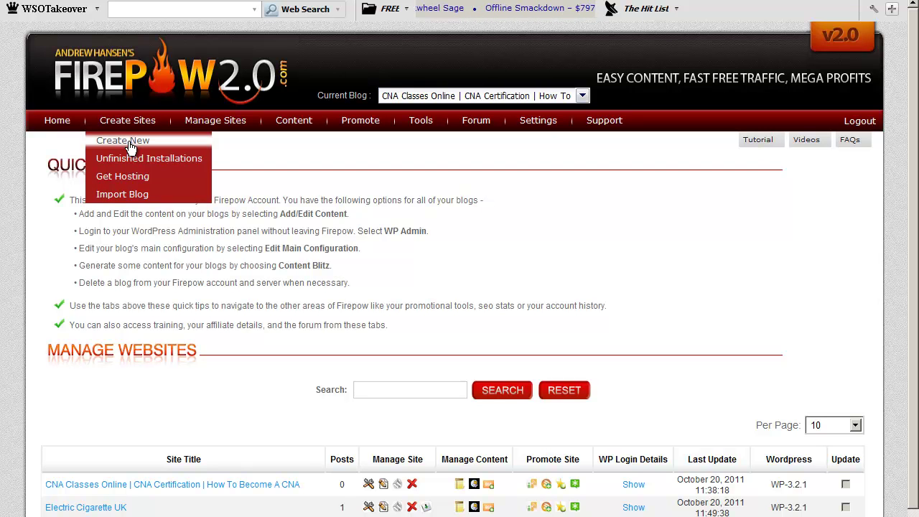
left_click(130, 144)
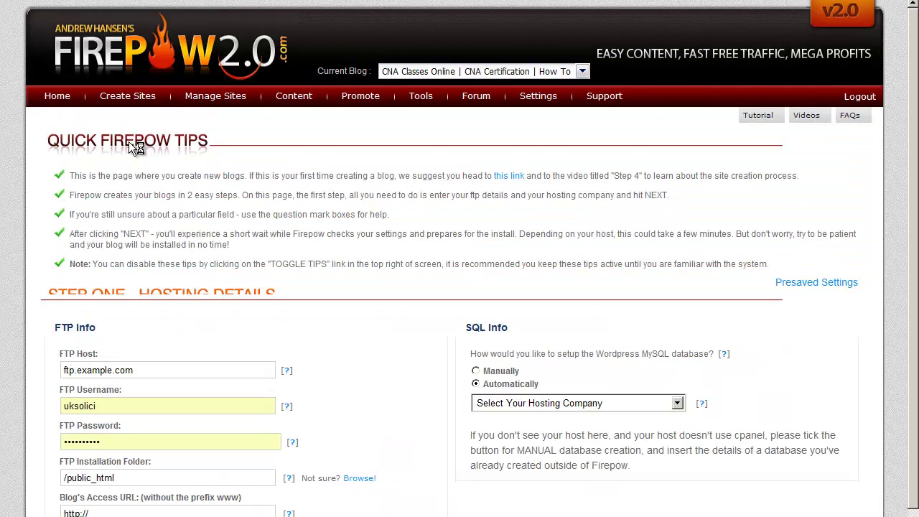
scroll(367, 310, "down", 2)
scroll(366, 312, "up", 1)
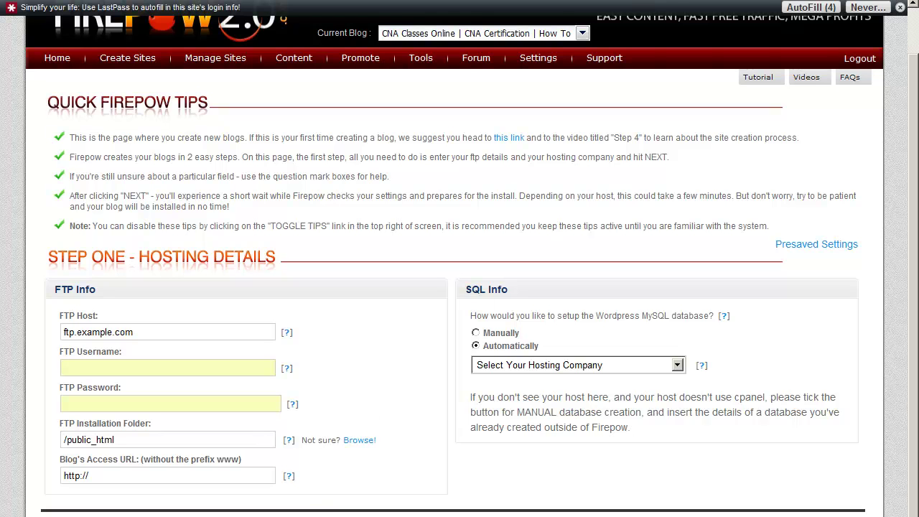
Replace example.com in the FTP host with nowinnofeesolicitorsuk.org copied from the notes.
key("alt+Tab")
left_click_drag(497, 84, 341, 82)
left_click(368, 70)
left_click(396, 117)
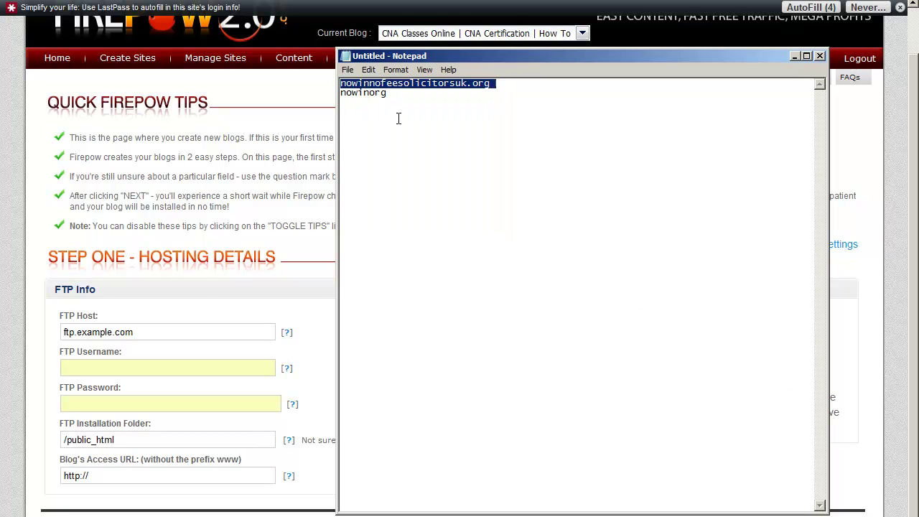
left_click_drag(152, 330, 79, 328)
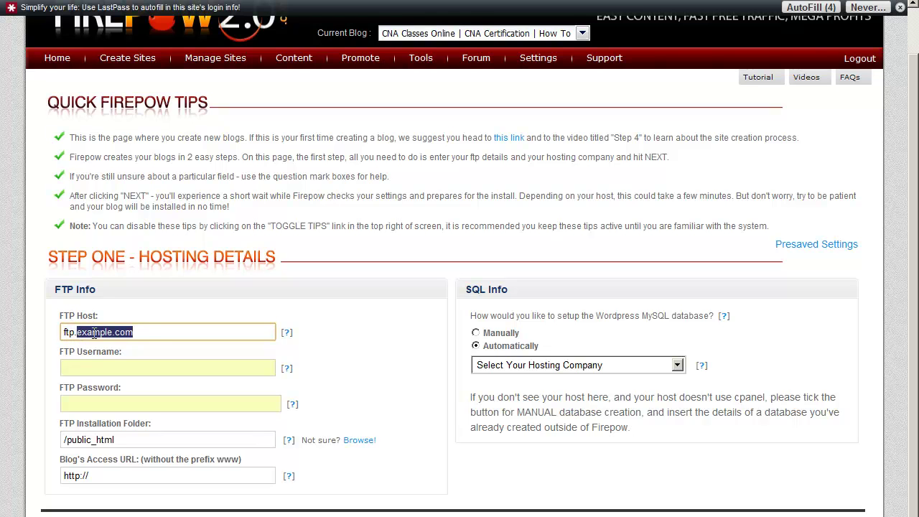
key("ctrl+v")
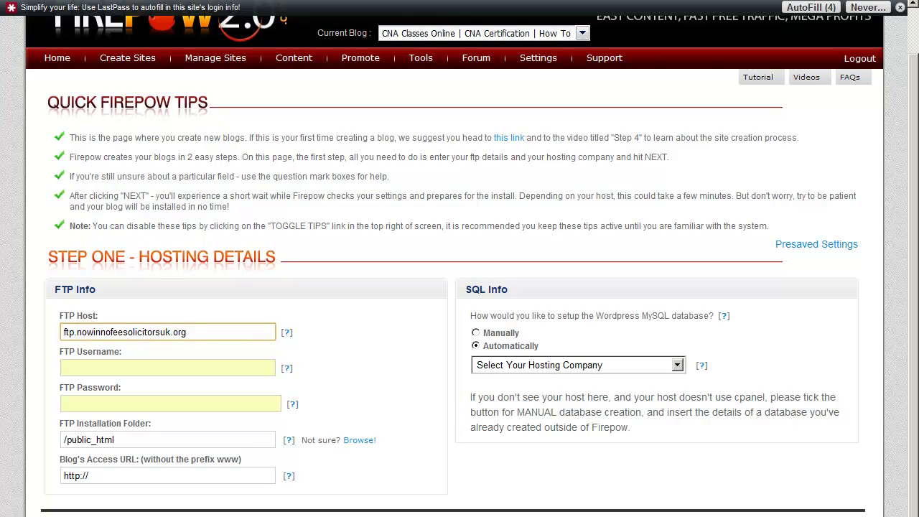
Fill in the FTP username from the notes and enter the FTP password.
key("alt+Tab")
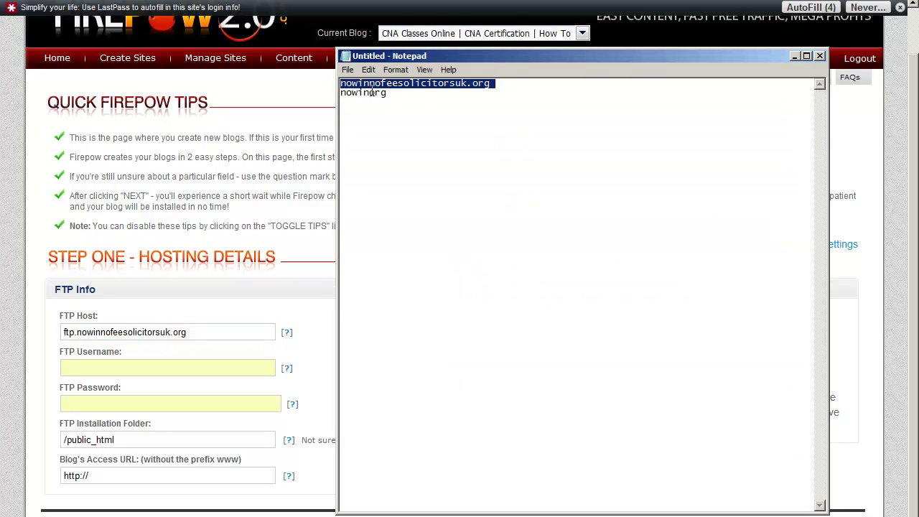
double_click(374, 92)
right_click(373, 92)
left_click(397, 128)
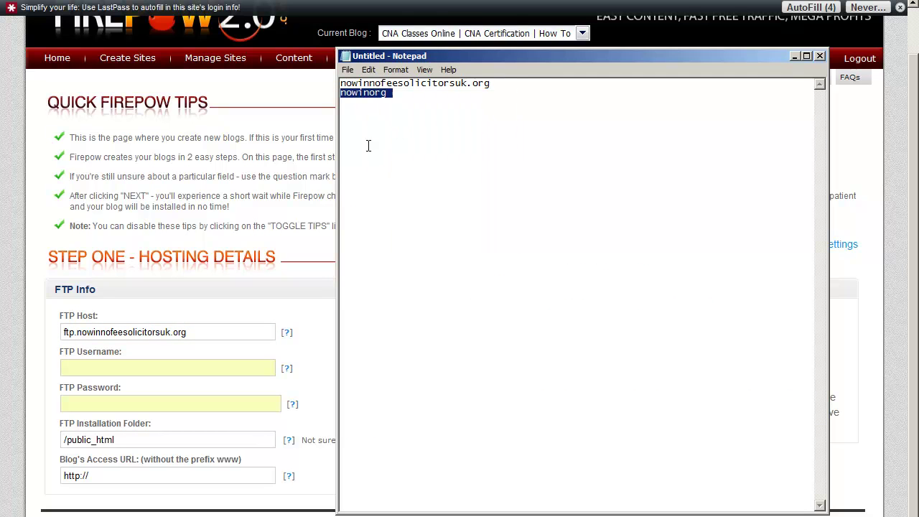
left_click(70, 367)
key("ctrl+v")
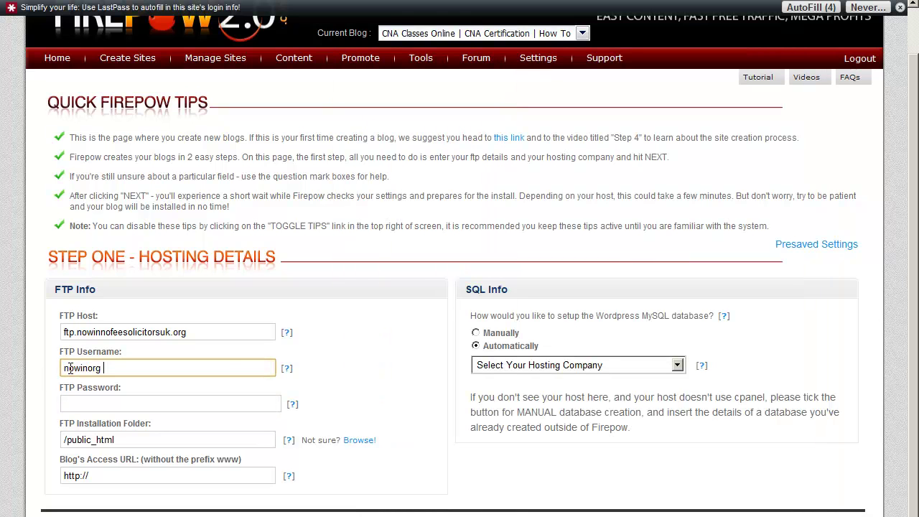
key("BackSpace")
key("BackSpace")
left_click(85, 407)
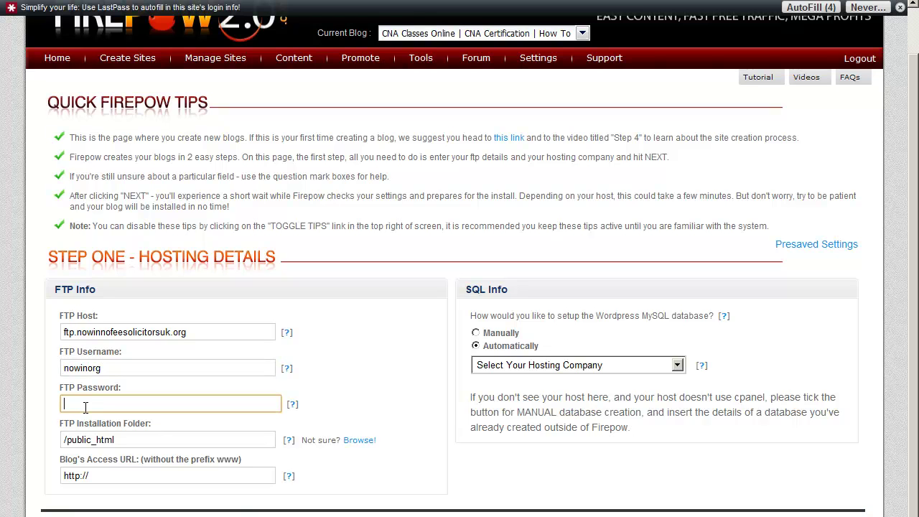
type("••••••••••")
left_click(229, 359)
left_click_drag(188, 332, 79, 332)
right_click(85, 331)
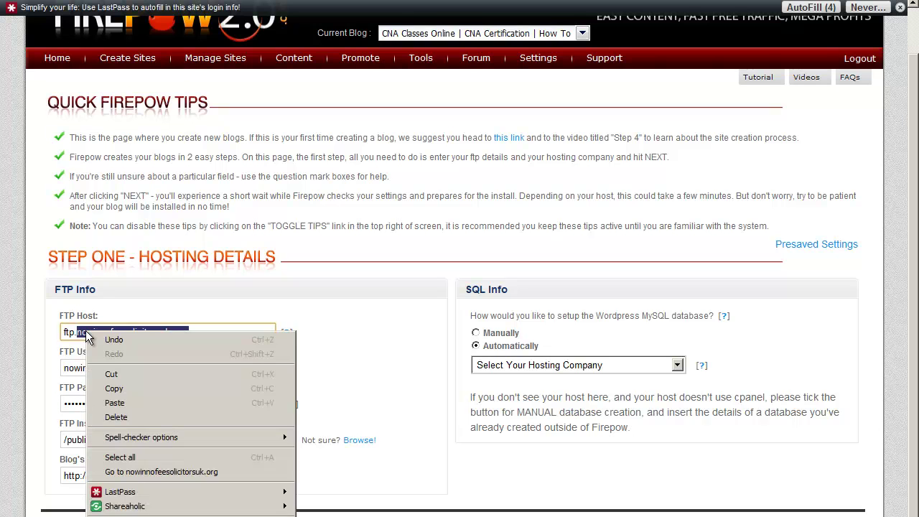
left_click(152, 389)
left_click(129, 475)
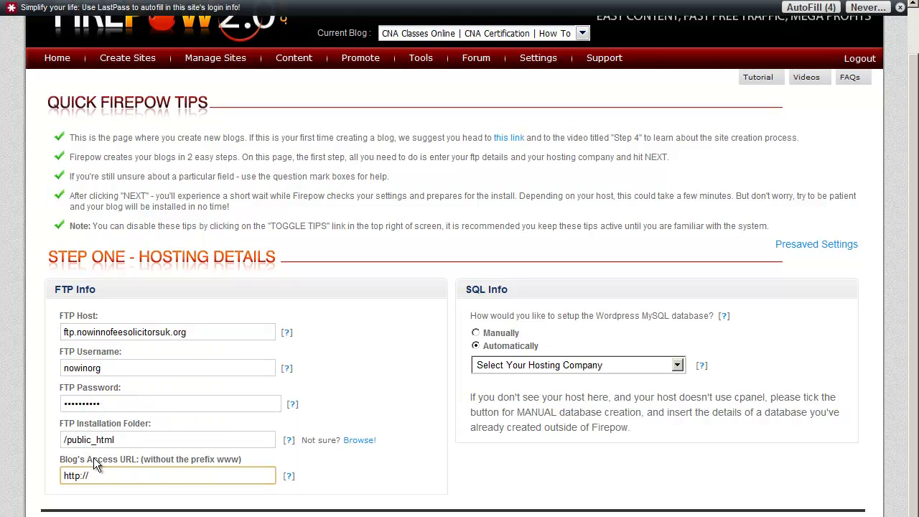
key("ctrl+v")
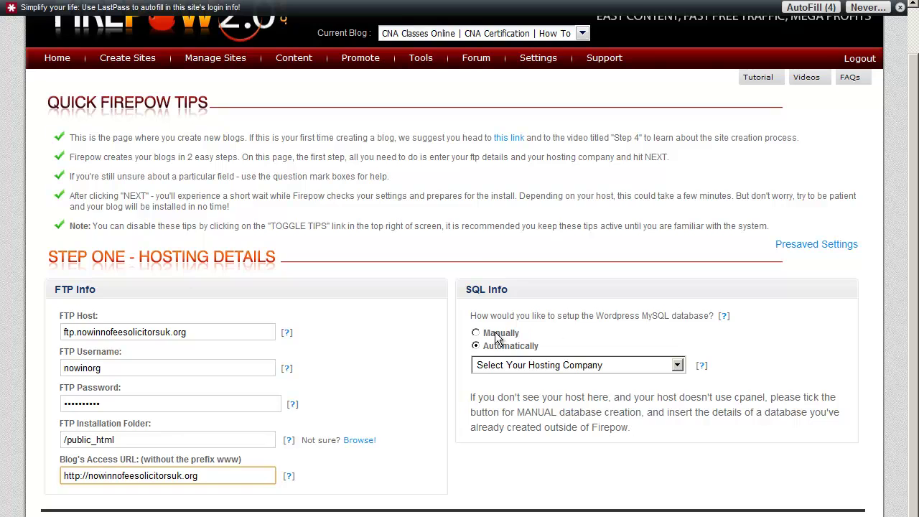
scroll(349, 399, "down", 1)
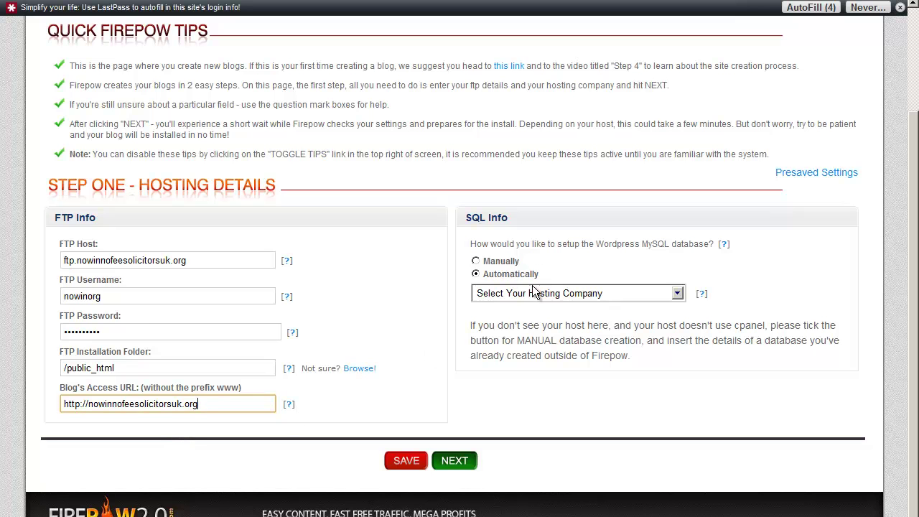
Choose HostGator.com as the hosting company and continue to Step Two.
left_click(678, 293)
left_click(634, 333)
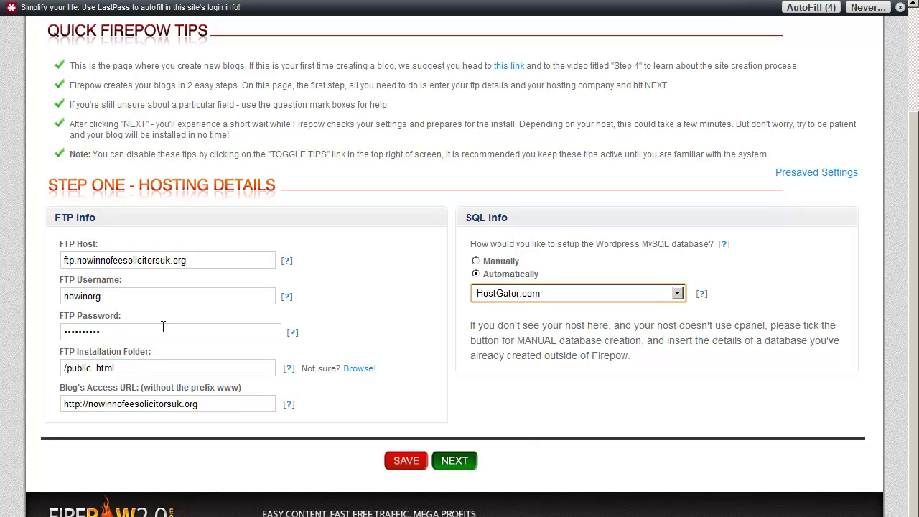
left_click(458, 461)
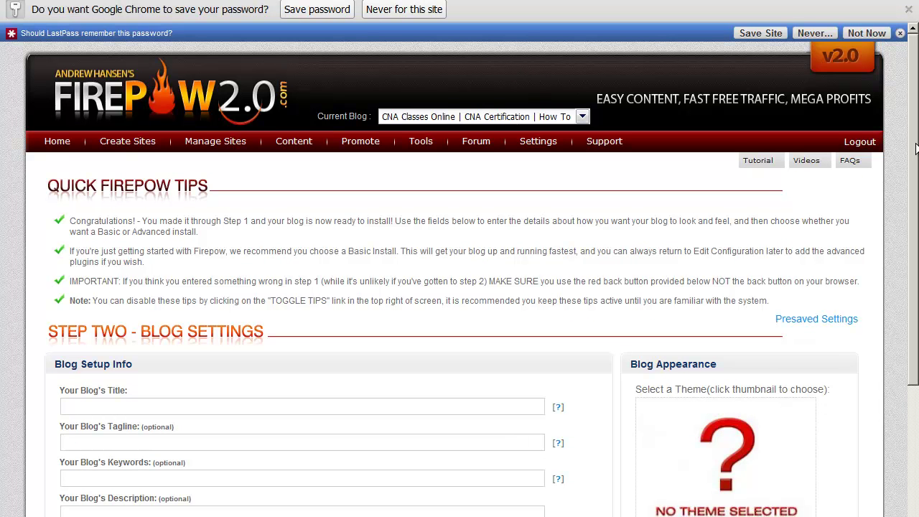
Fill the blog title with nowinnofeesolicitorsuk, copied from the notes without .org.
scroll(371, 384, "down", 2)
scroll(460, 287, "down", 2)
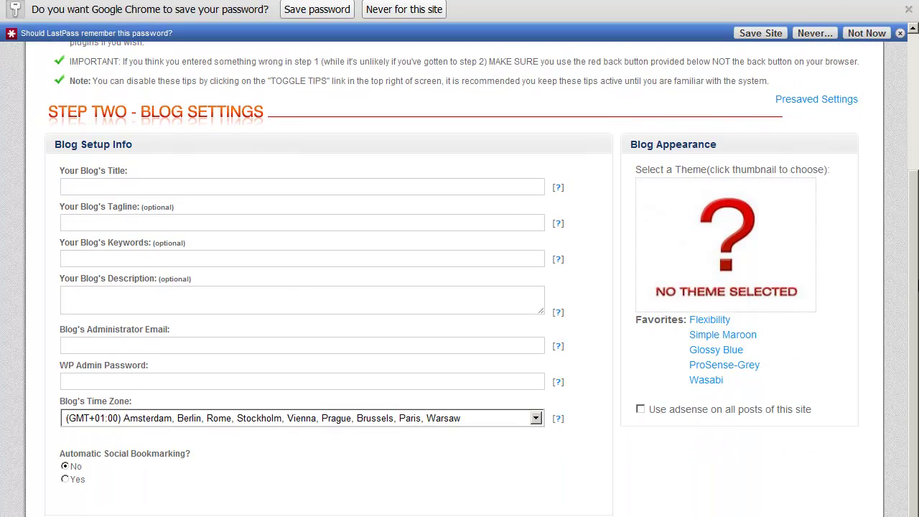
scroll(466, 278, "up", 1)
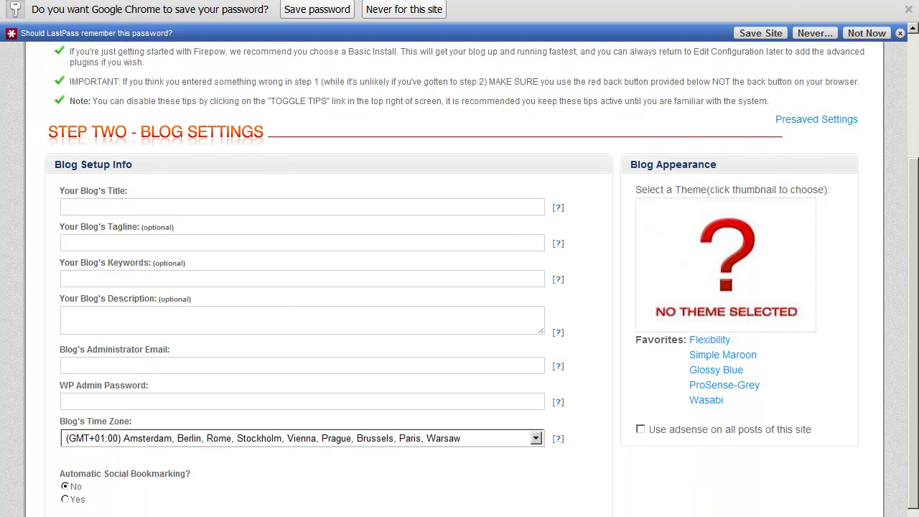
key("alt+Tab")
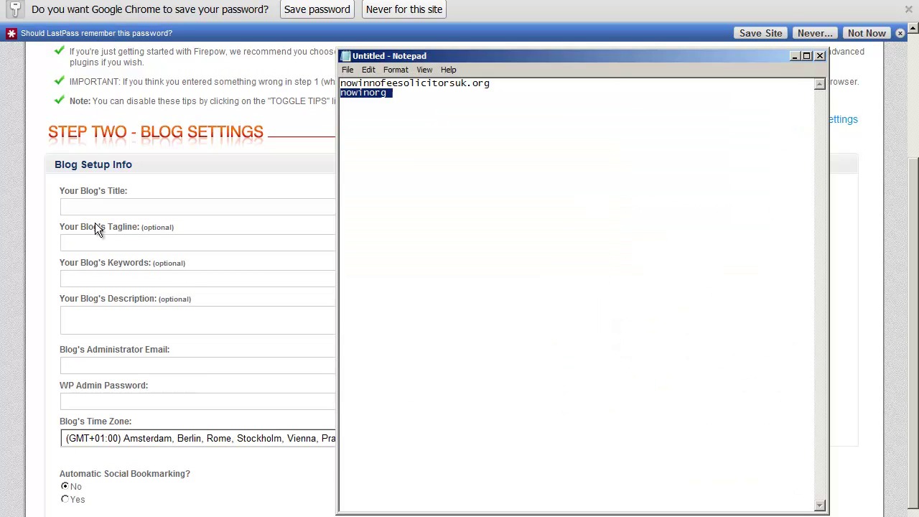
left_click(452, 105)
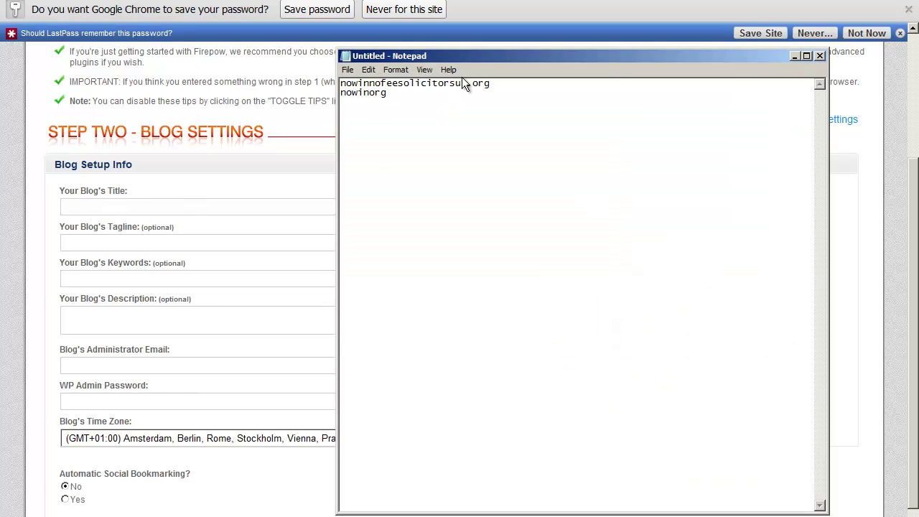
left_click_drag(467, 85, 329, 84)
right_click(369, 84)
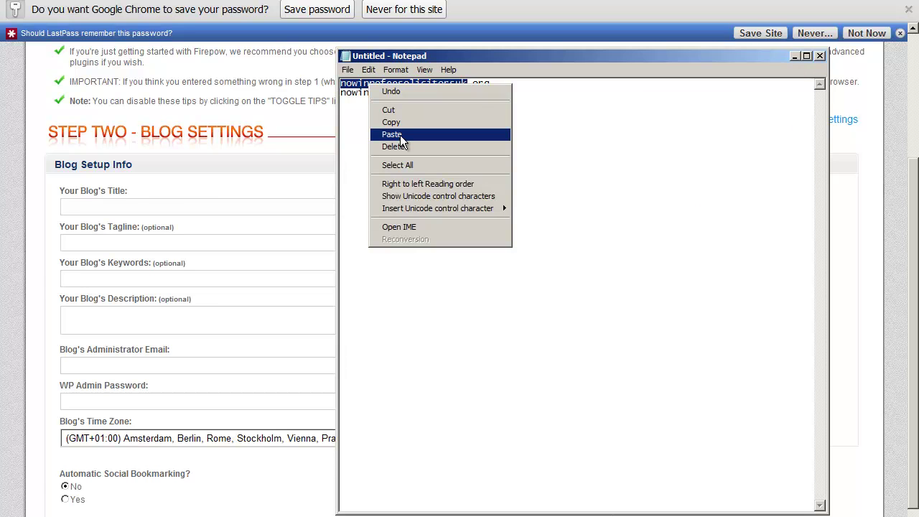
left_click(399, 125)
left_click(795, 56)
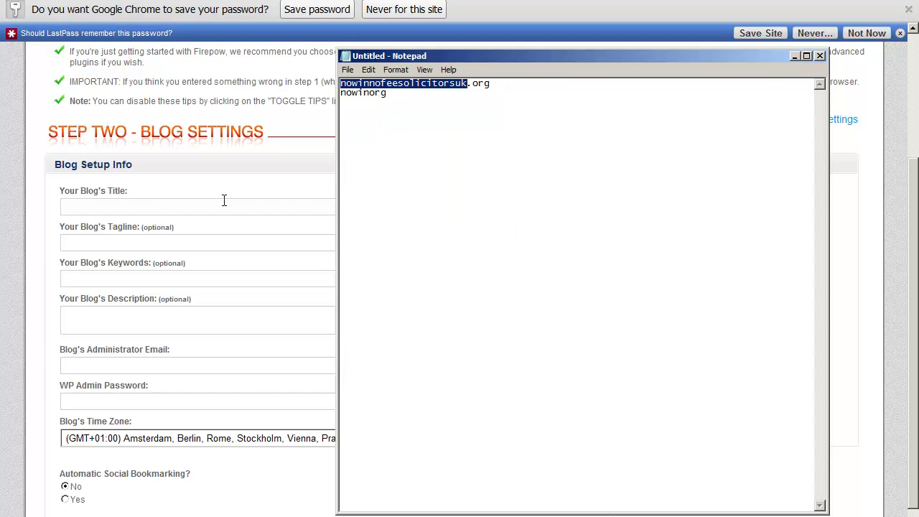
left_click(145, 211)
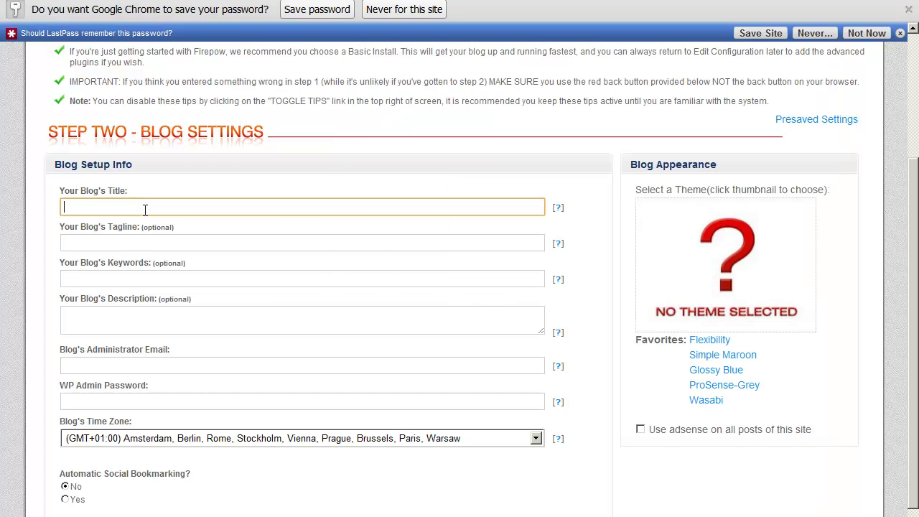
key("ctrl+v")
Separate the blog title into words: no win no fee solicitors uk.
left_click(98, 206)
left_click(115, 206)
left_click(153, 207)
left_click(73, 206)
left_click(90, 207)
Capitalise the blog title so it reads 'No Win No Fee Solicitors UK'.
left_click_drag(69, 208, 62, 208)
type("N")
left_click_drag(83, 206, 77, 207)
type("W")
left_click_drag(103, 207, 112, 207)
type("N")
key("BackSpace")
type("F")
mouse_move(131, 208)
left_mouse_down()
mouse_move(179, 208)
mouse_move(137, 208)
left_mouse_up()
type("S")
left_click(188, 208)
key("BackSpace")
key("BackSpace")
type("UK")
left_click_drag(186, 206, 172, 206)
left_click(195, 207)
left_click_drag(171, 207, 39, 204)
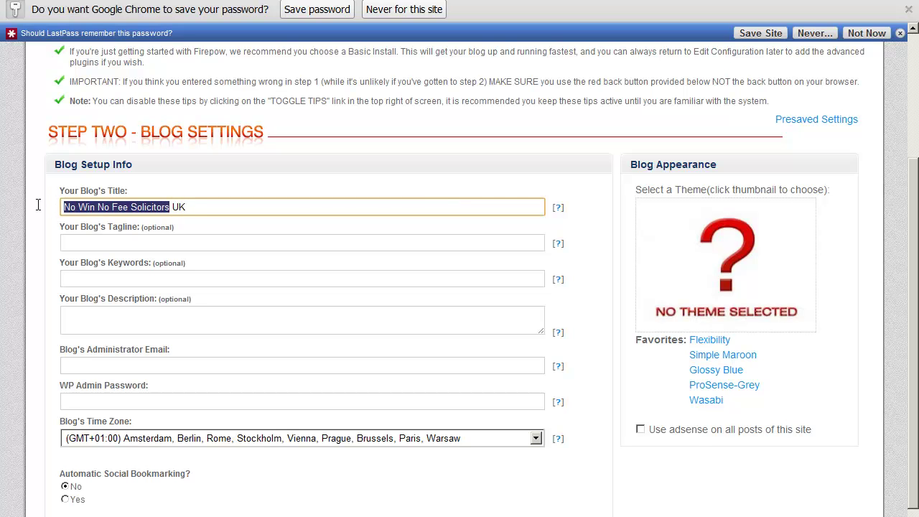
left_click(214, 210)
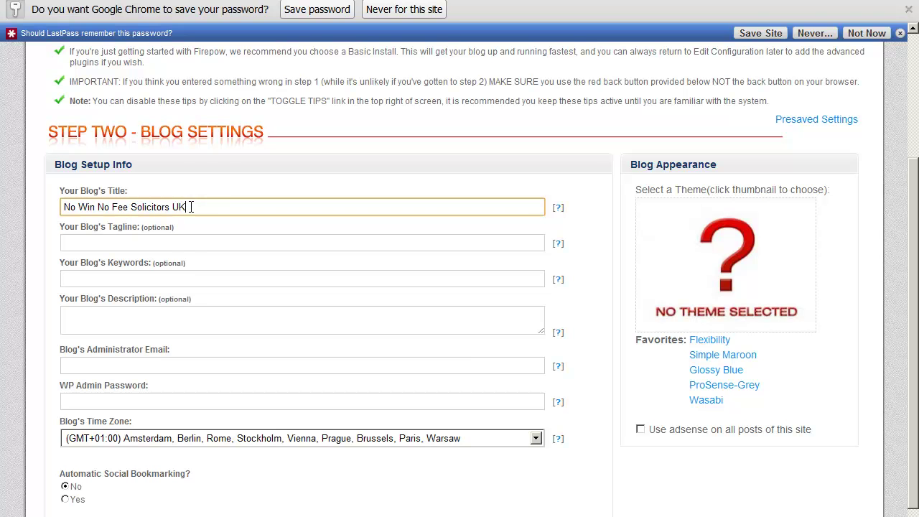
Enter the tagline 'Great Resources For UK No Win No Fee Solicitors Online'.
left_click(182, 244)
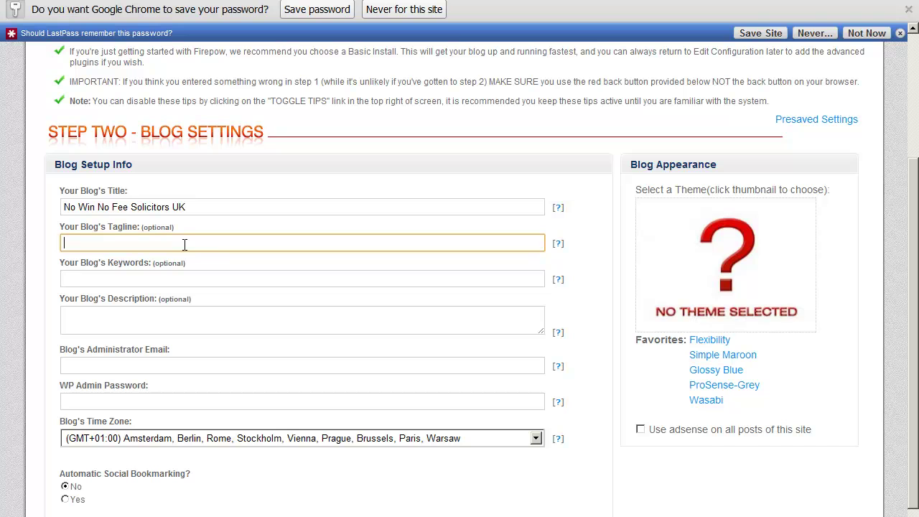
type("Great")
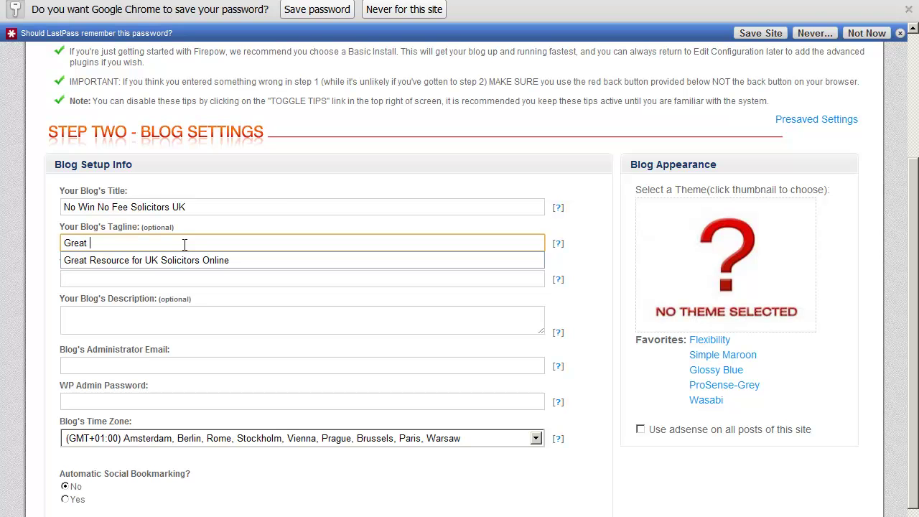
type(" Resources Fo")
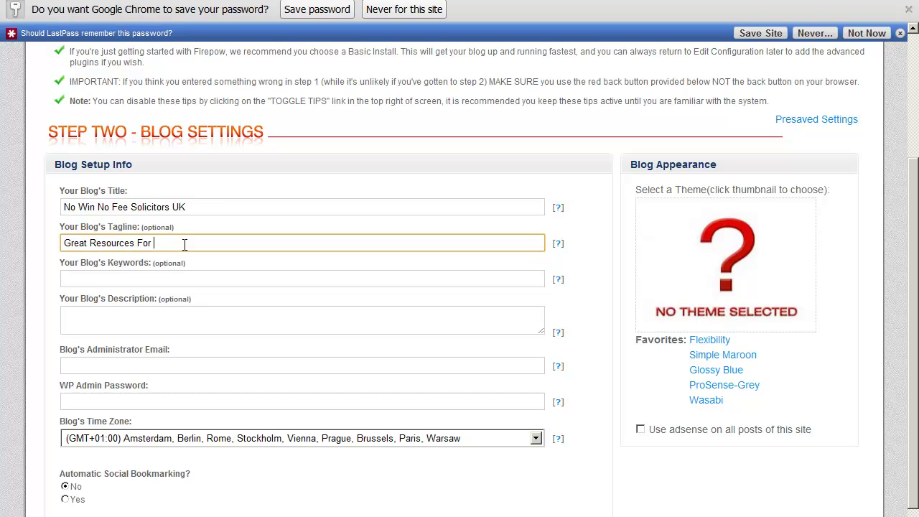
type("r")
key("ctrl+v")
left_click_drag(208, 205, 15, 194)
right_click(120, 206)
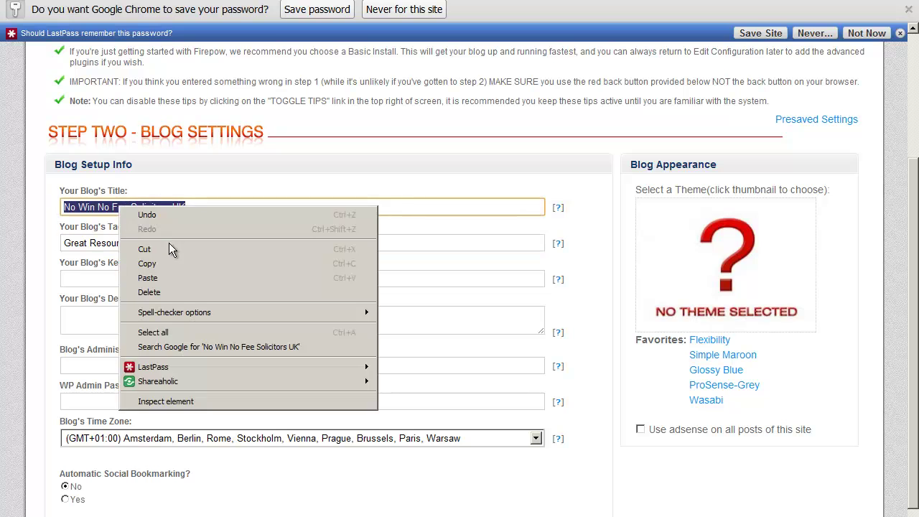
left_click(177, 263)
left_click_drag(256, 242, 154, 242)
type("UK")
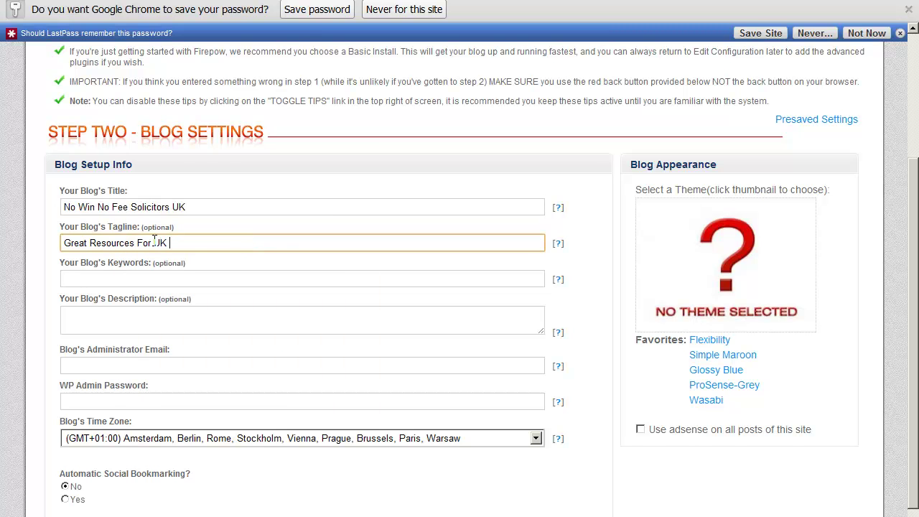
key("ctrl+v")
key("BackSpace")
key("BackSpace")
key("BackSpace")
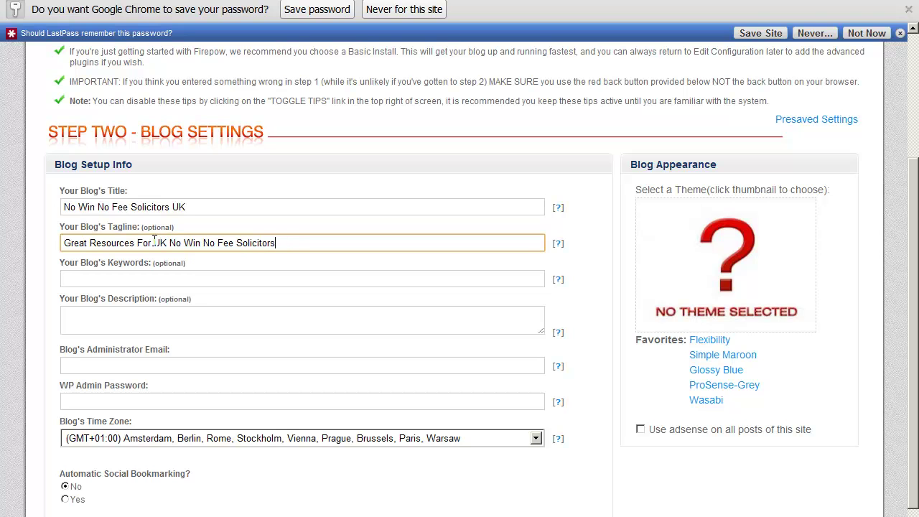
type("Online")
left_click_drag(200, 207, 47, 203)
right_click(165, 207)
Enter keywords: No Win No Fee Solicitors UK, No Win No Fee, No Win No Fee Solicitors, personal injury lawyers, personal injury solicitors.
left_click(191, 264)
left_click(106, 278)
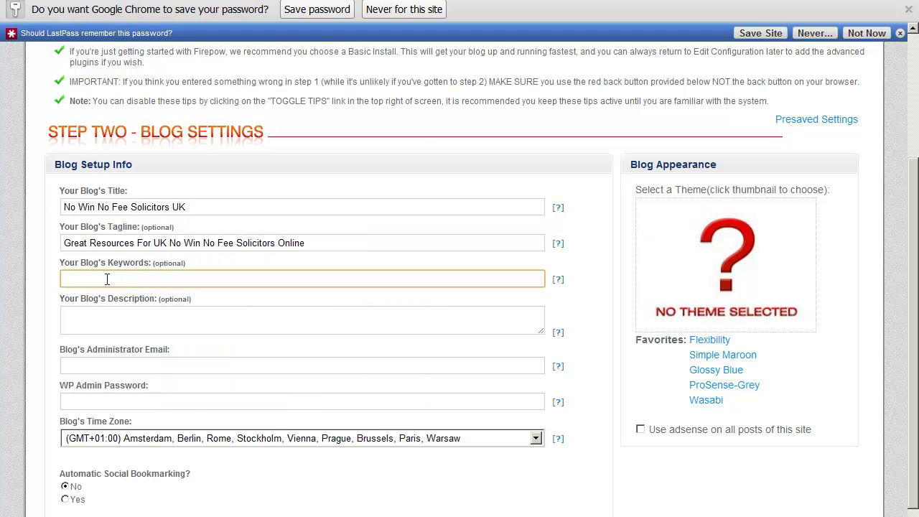
key("ctrl+v")
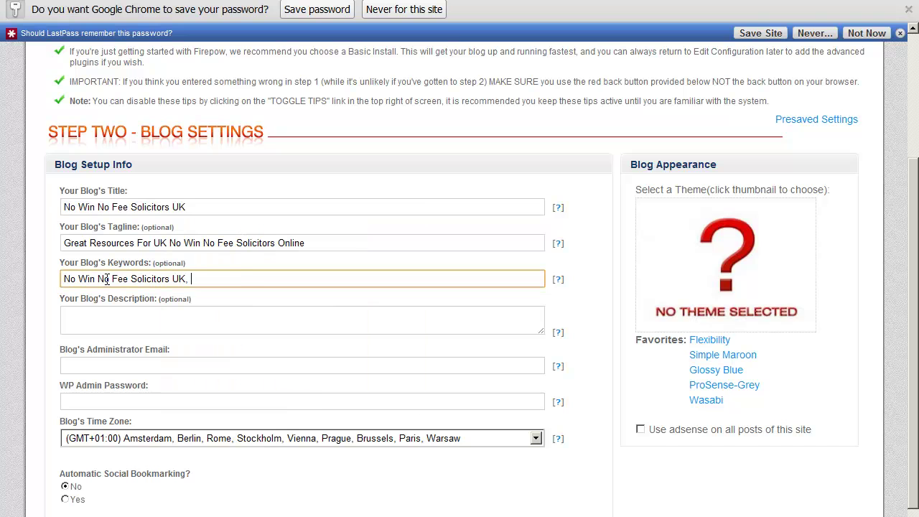
type(",")
key("ctrl+v")
left_click_drag(318, 279, 257, 275)
key("ctrl+v")
key("BackSpace")
key("BackSpace")
key("BackSpace")
key("BackSpace")
key("BackSpace")
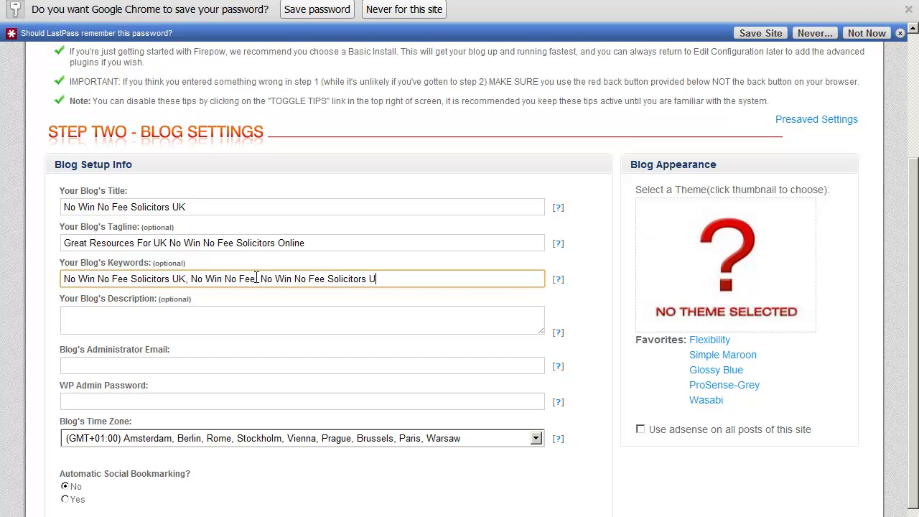
type("rs, personal injury lawye")
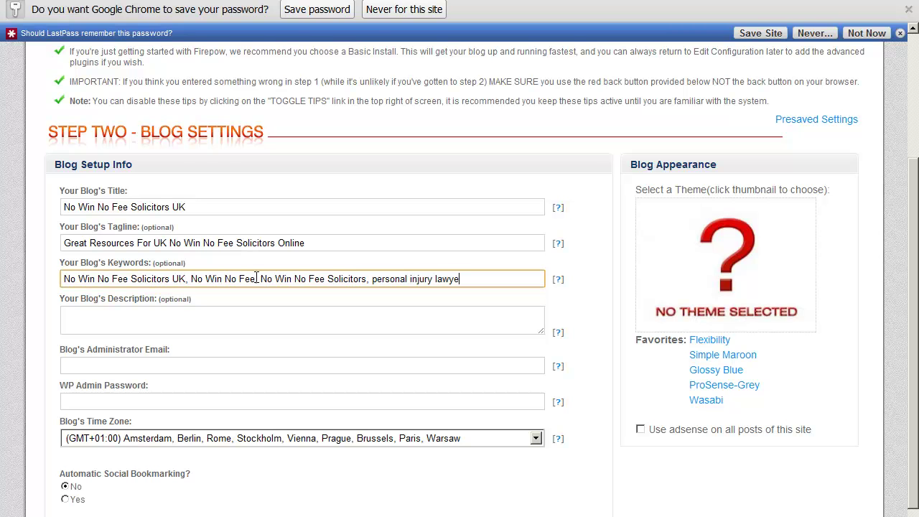
type("rs, personal injury solicitors")
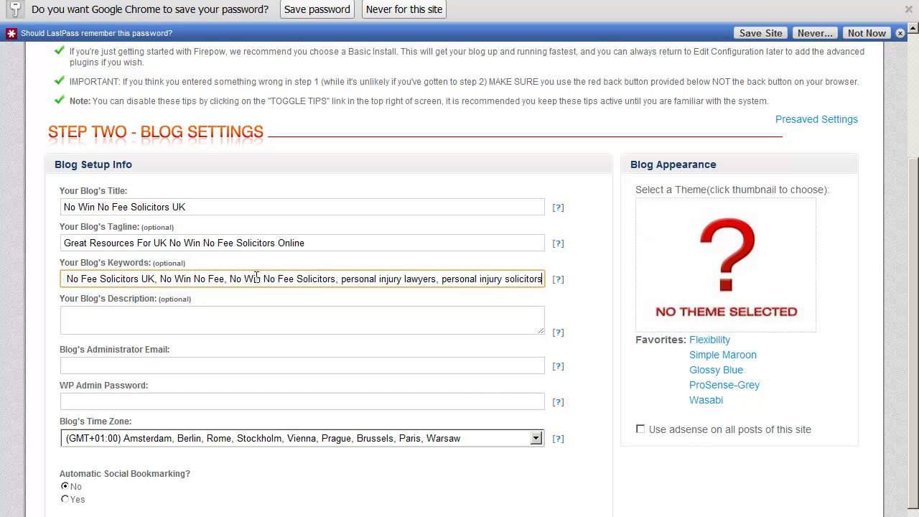
double_click(506, 279)
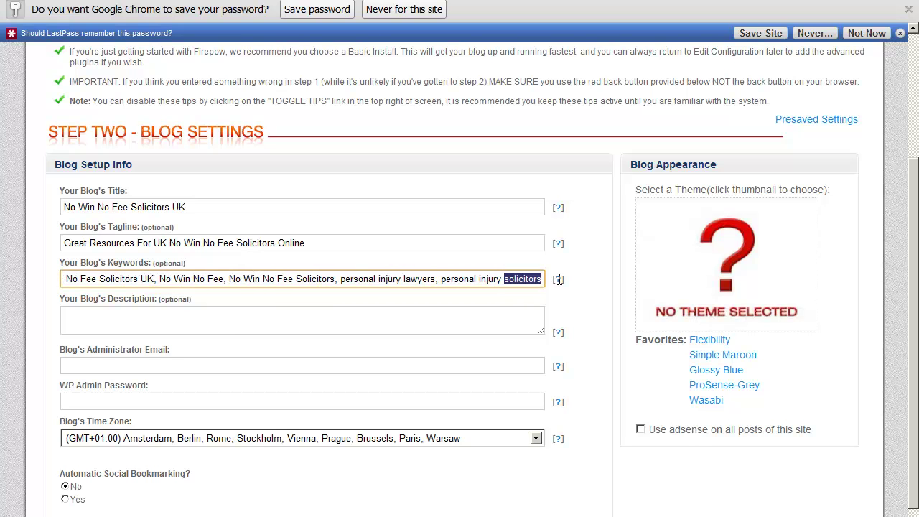
left_click(357, 319)
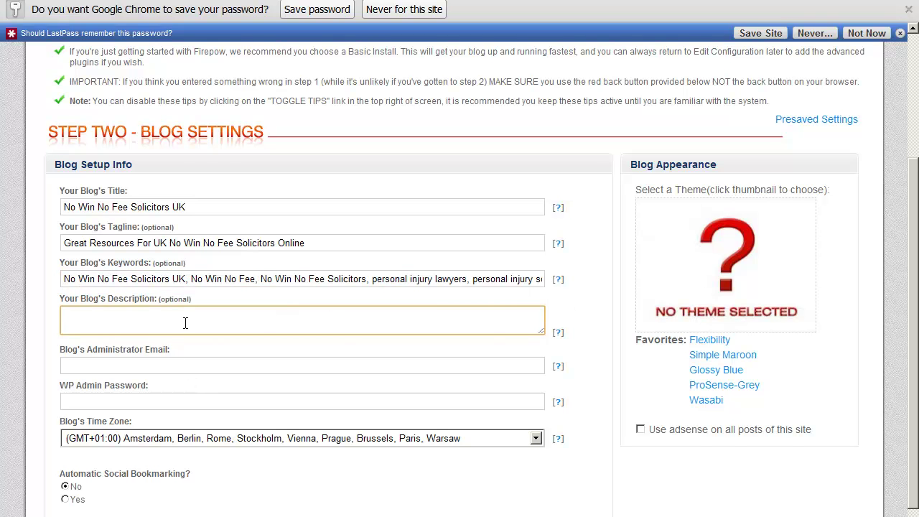
Start the description with 'Great Resources For the best UK No Win No Fee Solicitors Online. Need advice'.
left_click_drag(333, 244, 48, 240)
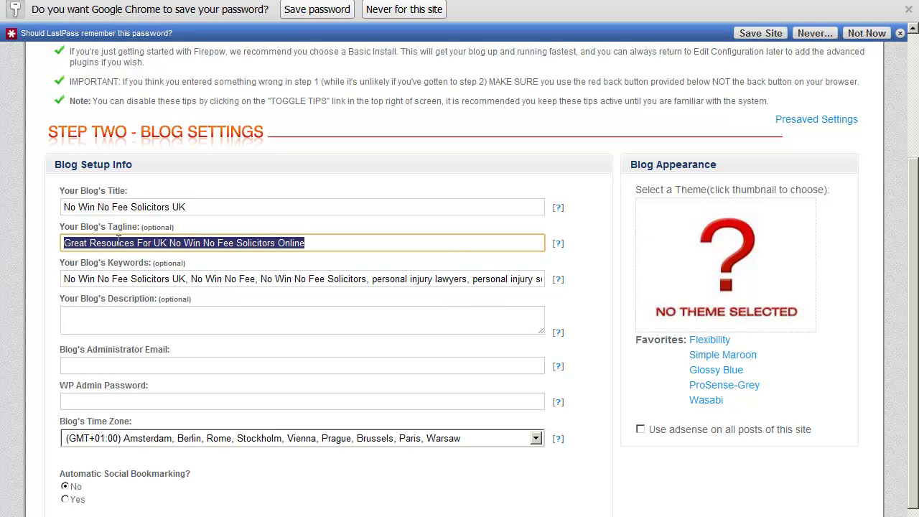
right_click(122, 248)
left_click(144, 297)
left_click(143, 317)
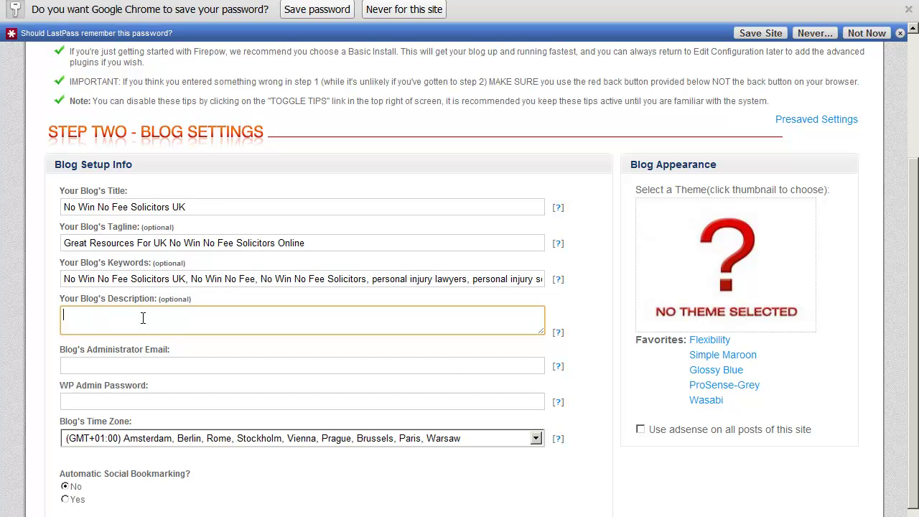
key("ctrl+v")
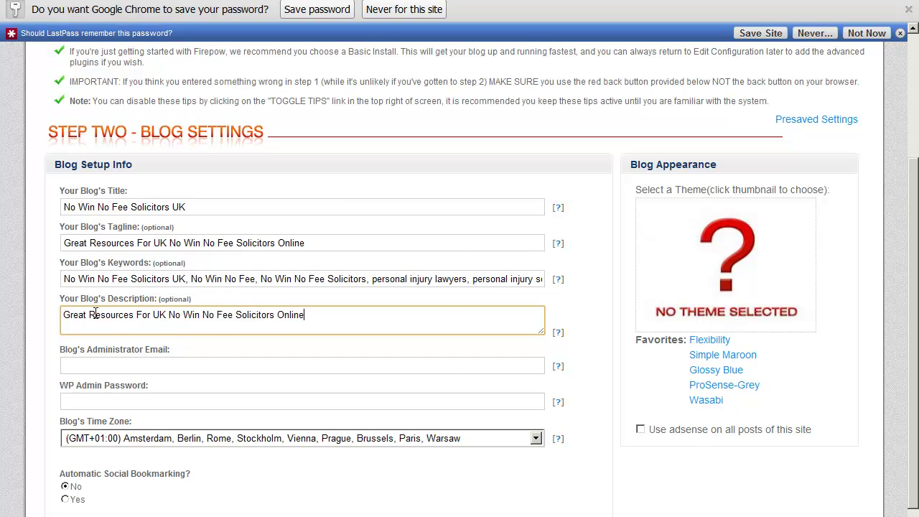
left_click(153, 314)
type("the best")
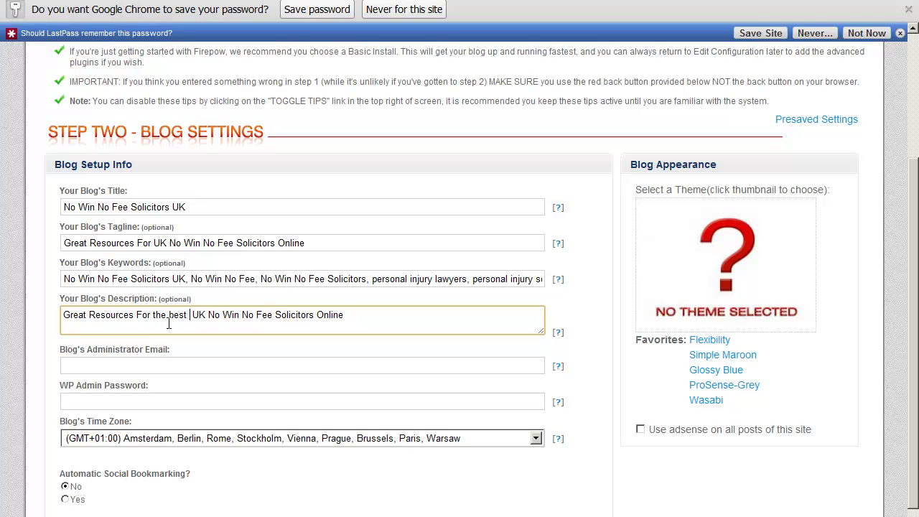
left_click(354, 315)
type(". Need advice on accident plaims")
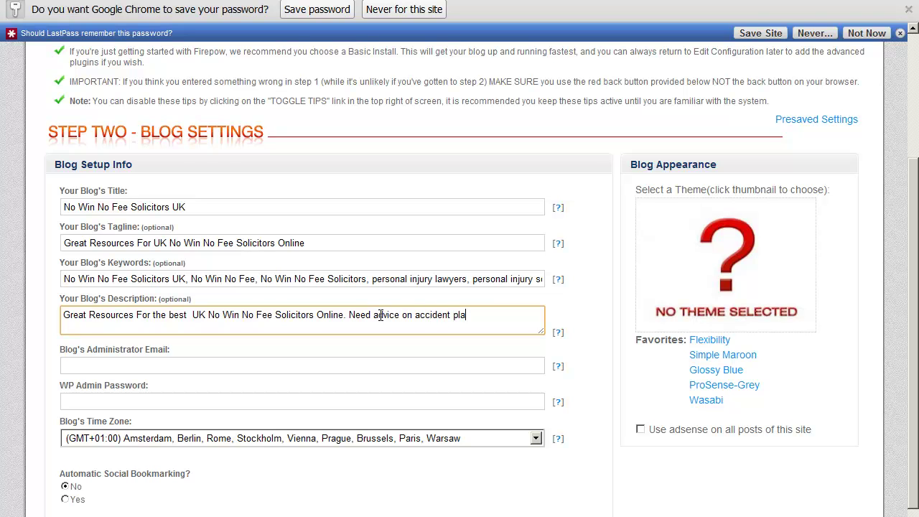
Continue the description with 'claims... Check out our short videos and', fixing the 'plaims' typo.
key("BackSpace")
key("BackSpace")
key("BackSpace")
key("BackSpace")
key("BackSpace")
key("BackSpace")
type("claims,")
key("BackSpace")
type("?")
key("BackSpace")
type("... Check out our videos")
key("BackSpace")
key("BackSpace")
key("BackSpace")
key("BackSpace")
key("BackSpace")
key("BackSpace")
type("short videos and")
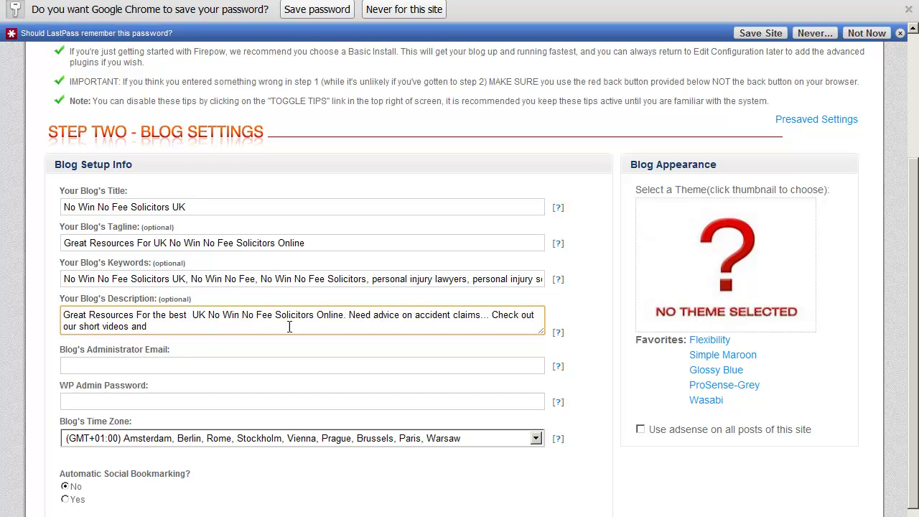
Add a question mark after 'claims' and end the description with 'FAQs'.
left_click(482, 320)
type("?")
left_click(243, 325)
type("advice")
key("BackSpace")
key("BackSpace")
key("BackSpace")
key("BackSpace")
key("BackSpace")
key("BackSpace")
type("FAQs")
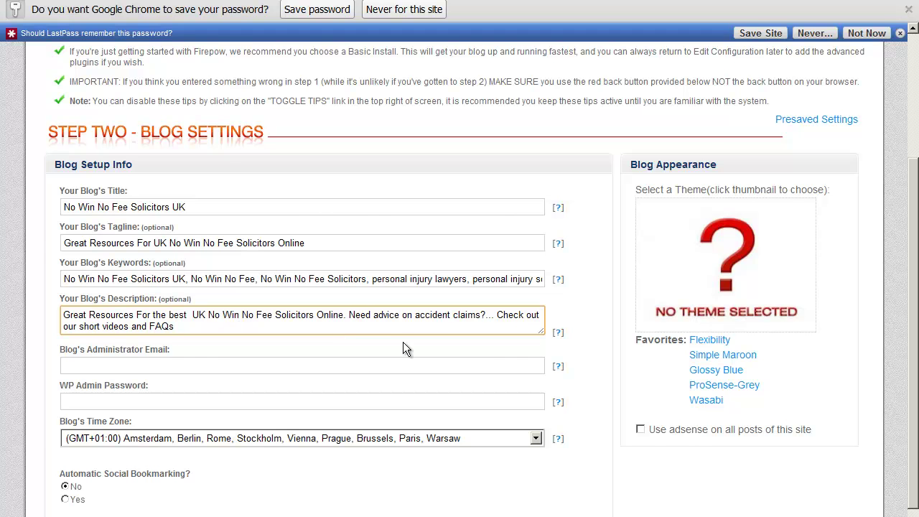
scroll(402, 342, "down", 1)
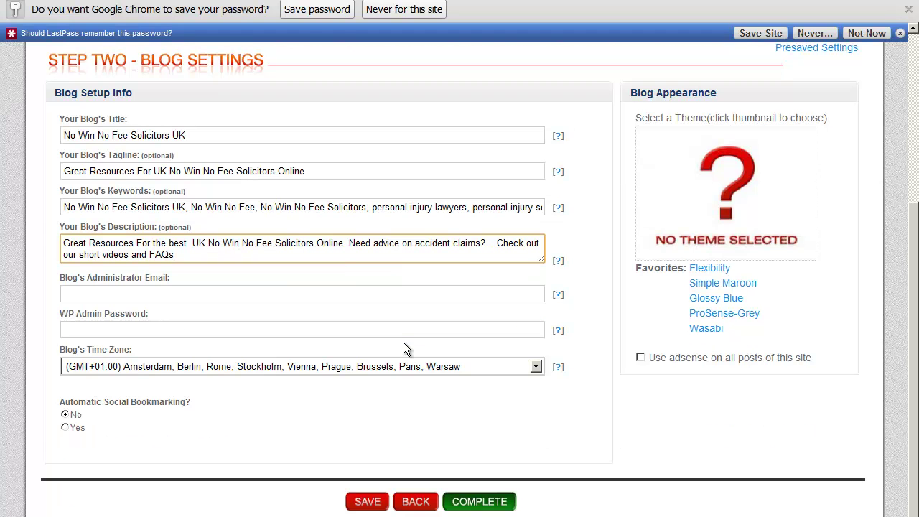
Autofill the administrator email and WP admin password from the saved browser entries.
left_click(202, 296)
left_click(193, 307)
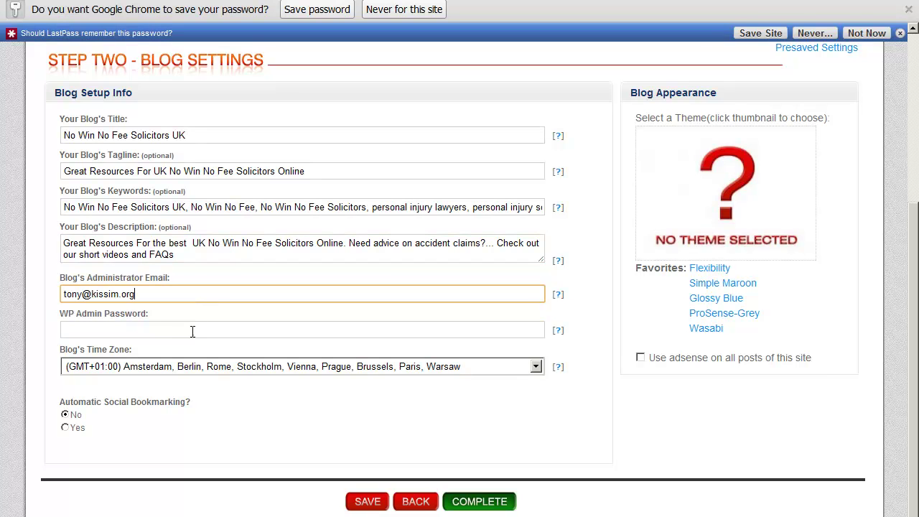
left_click(183, 329)
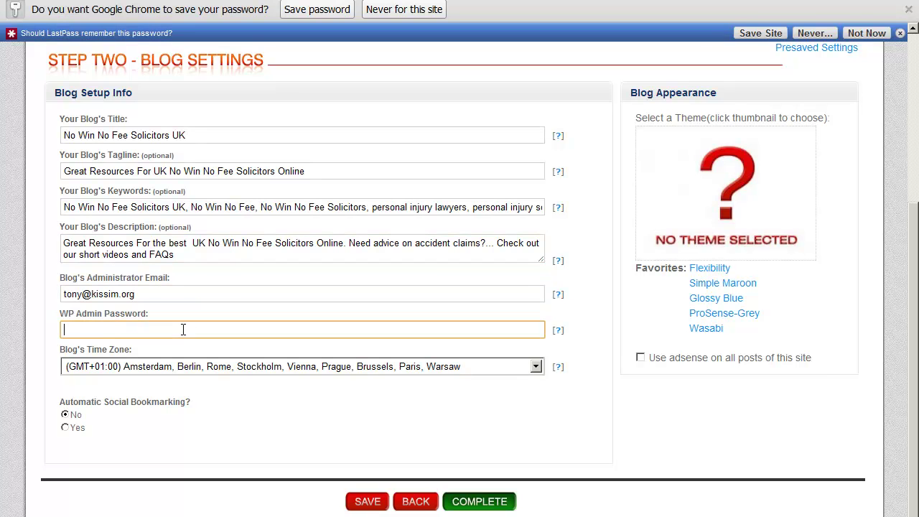
left_click(159, 342)
Turn automatic social bookmarking on with the Health profile.
left_click(65, 428)
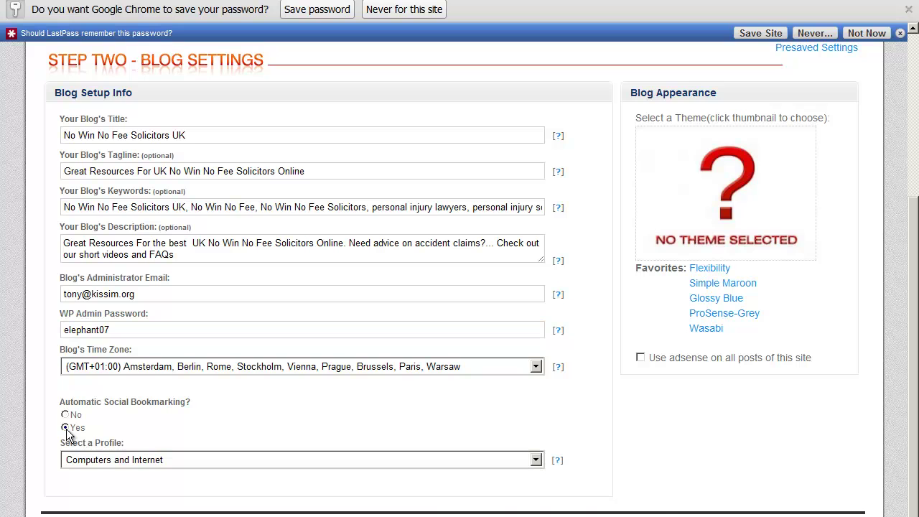
left_click(535, 460)
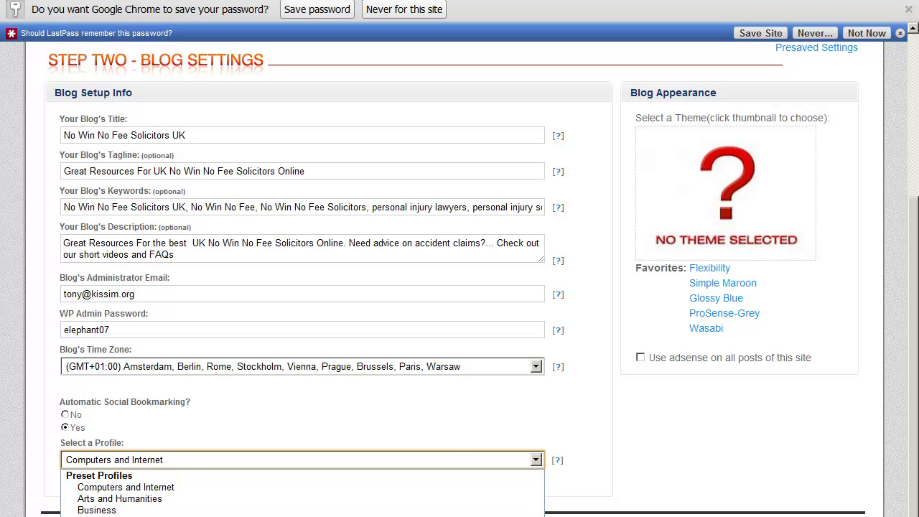
left_click(101, 516)
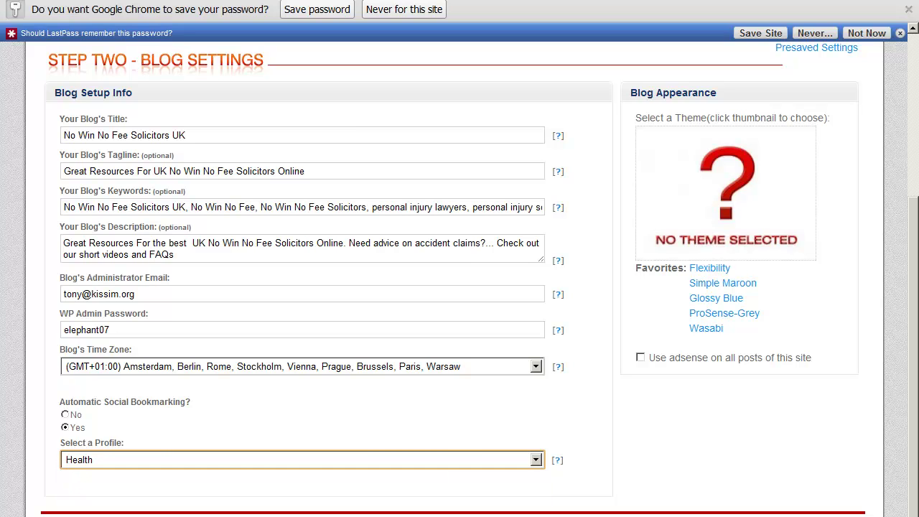
Browse the Adsense category, then choose the CTR Theme from the Your Themes category.
left_click(723, 180)
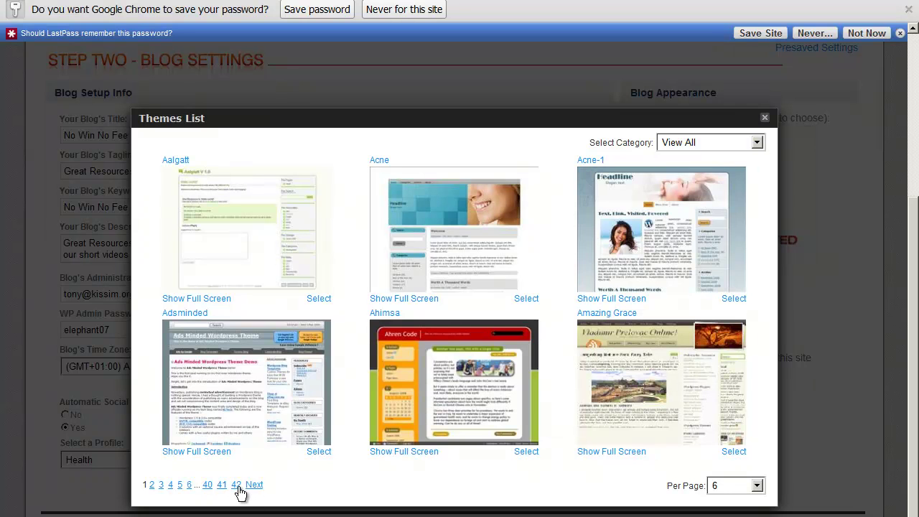
left_click(756, 142)
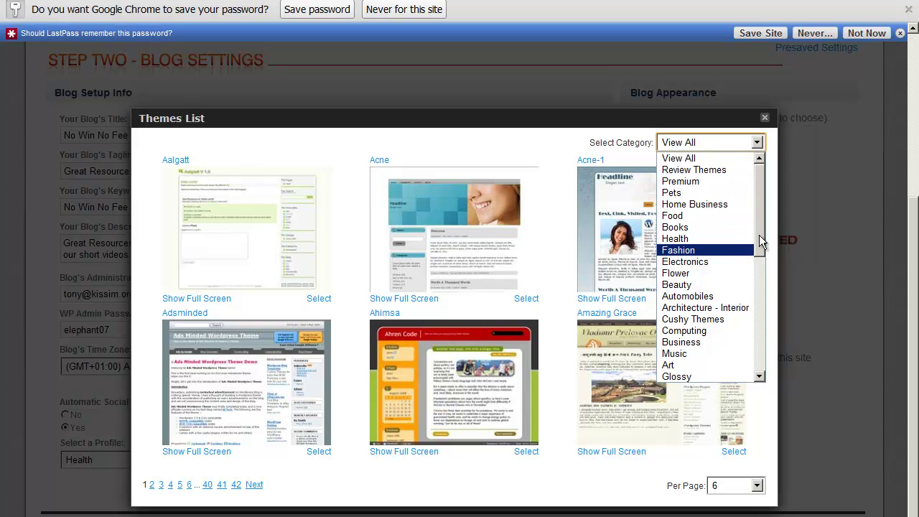
left_click_drag(756, 233, 762, 298)
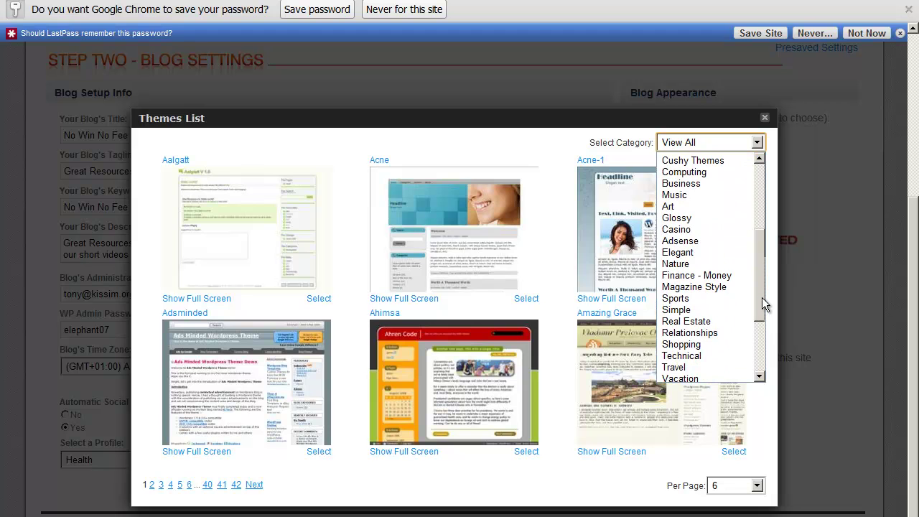
left_click(696, 241)
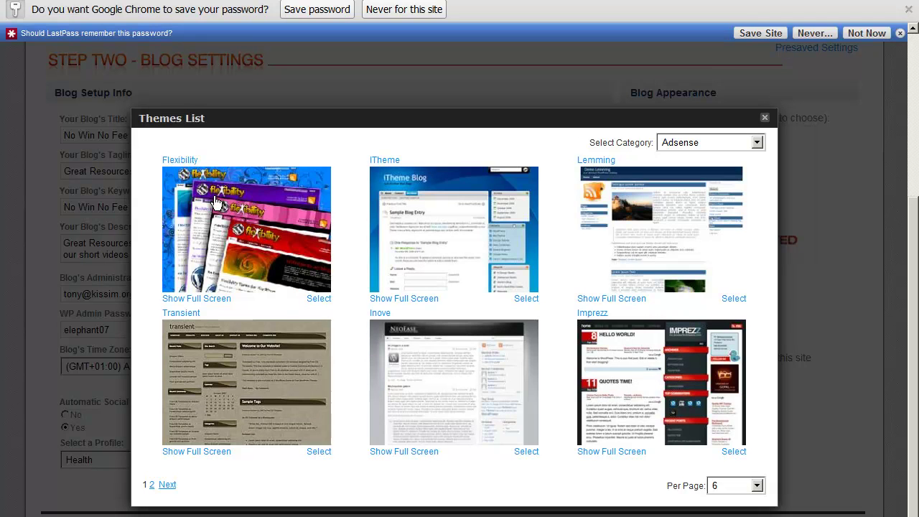
left_click(759, 143)
left_click_drag(762, 227, 764, 350)
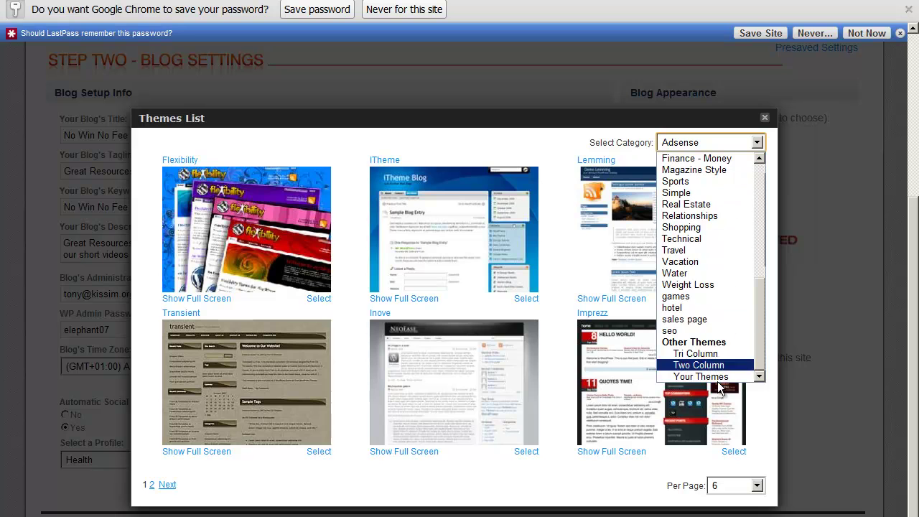
left_click(696, 375)
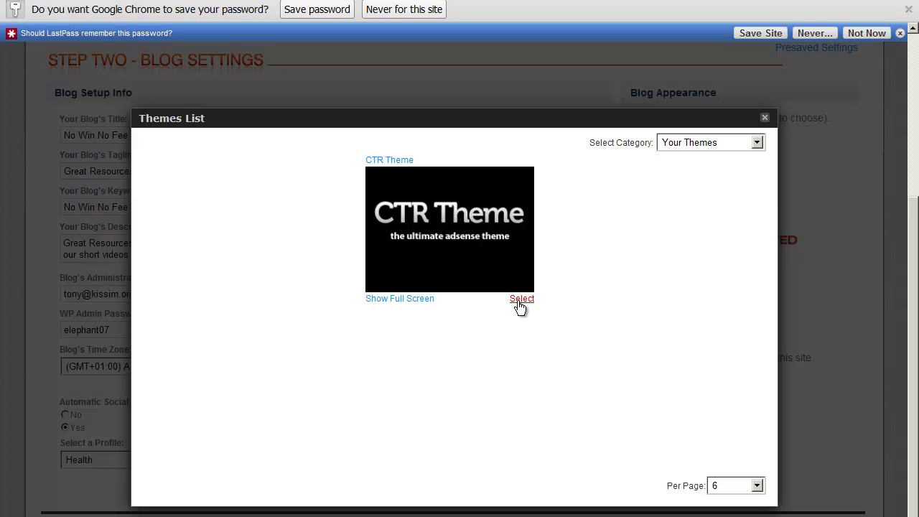
left_click(520, 302)
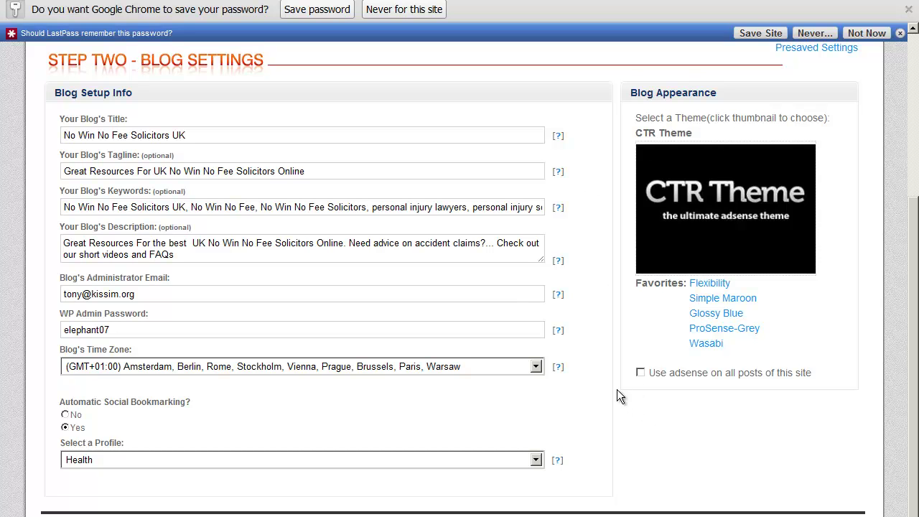
left_click(641, 372)
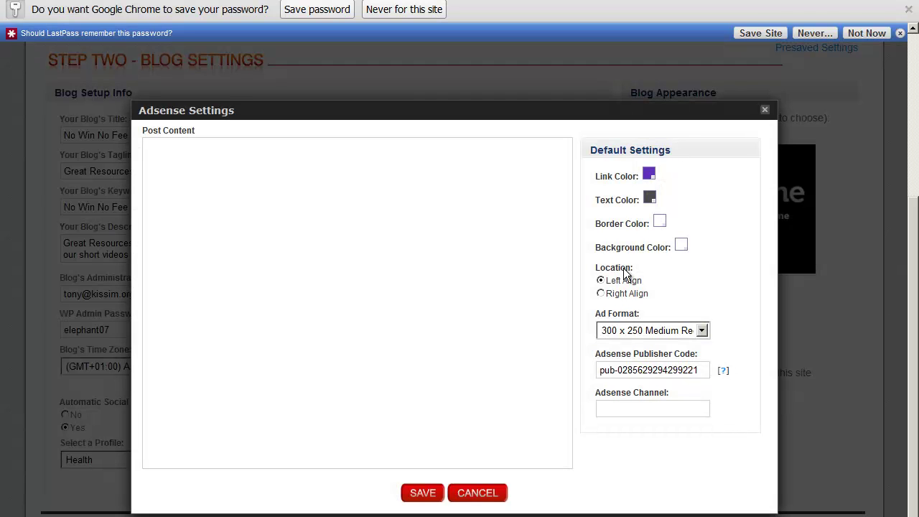
left_click(707, 333)
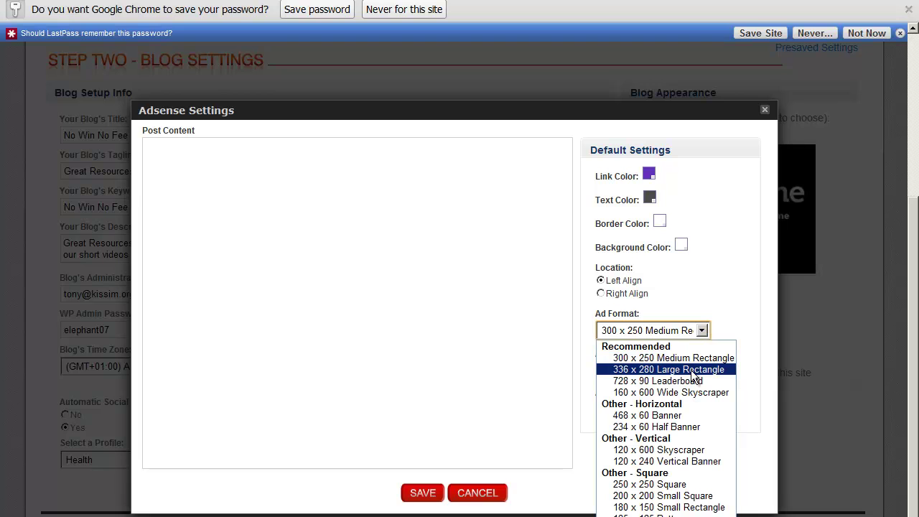
left_click(692, 371)
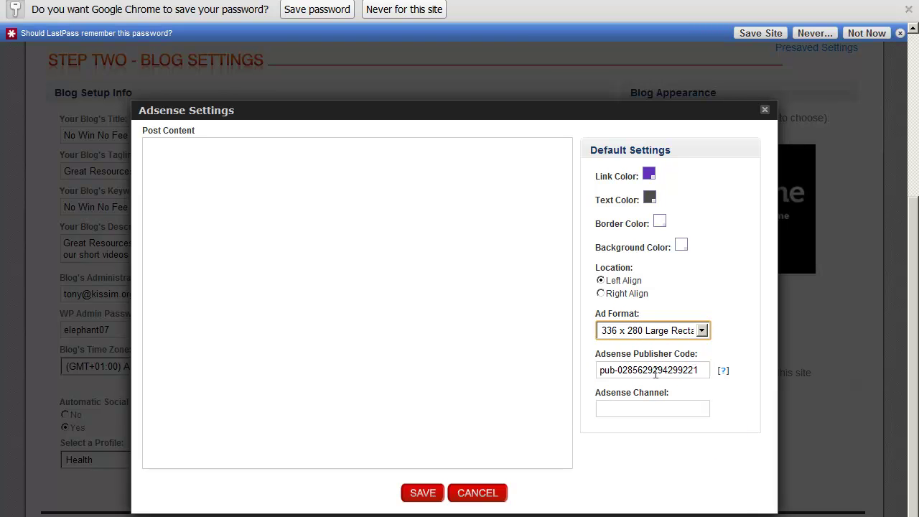
left_click(650, 408)
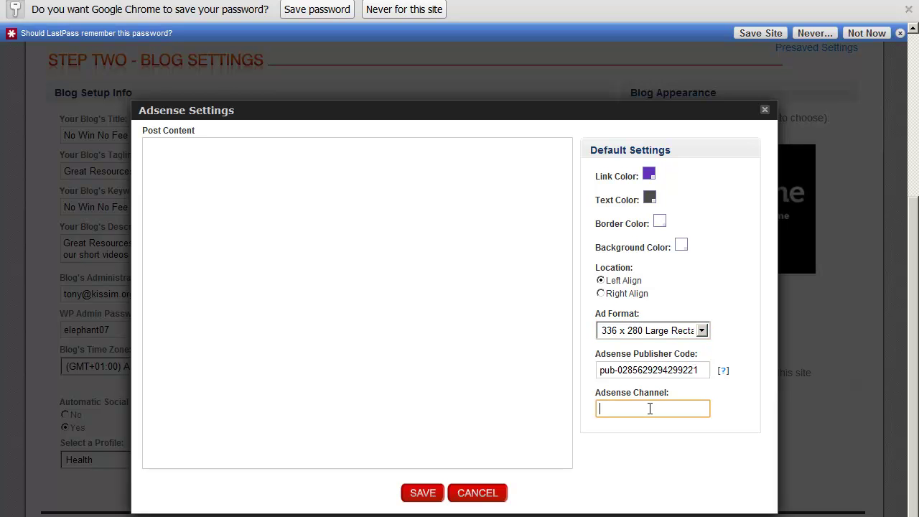
left_click(480, 494)
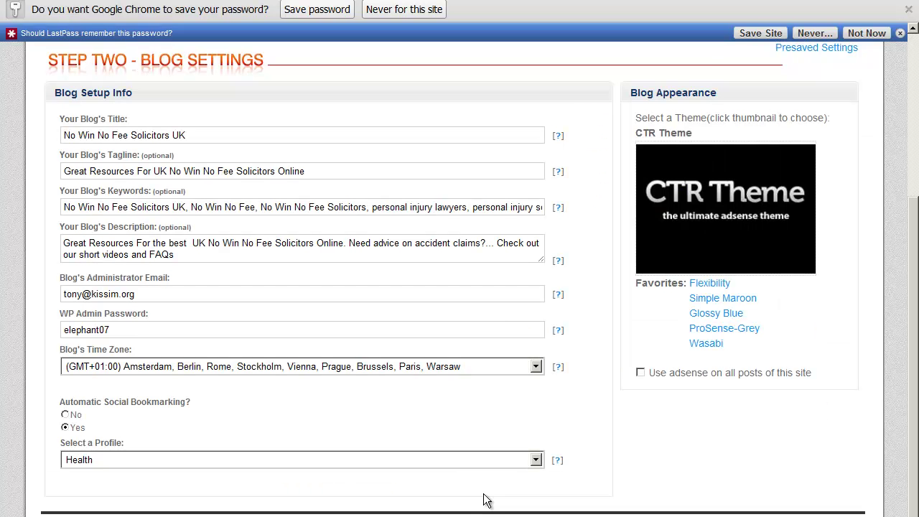
scroll(624, 425, "down", 2)
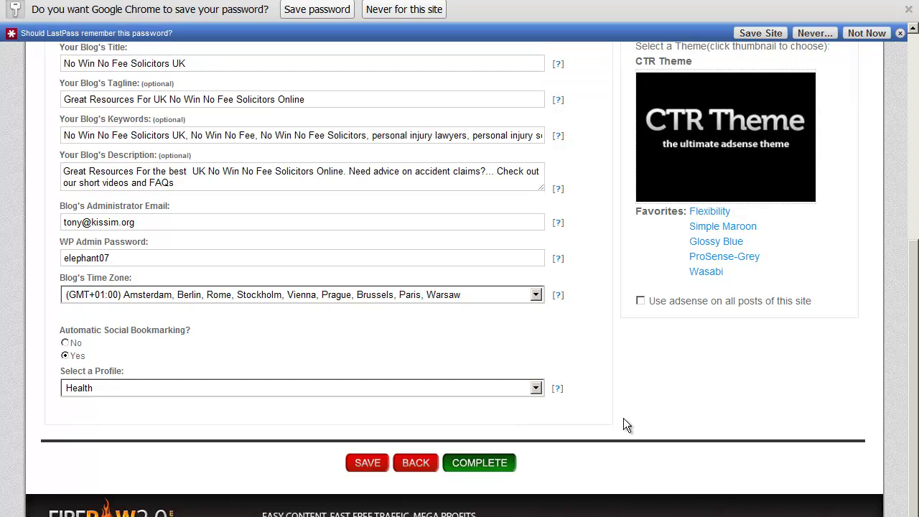
scroll(624, 419, "up", 2)
scroll(624, 419, "down", 2)
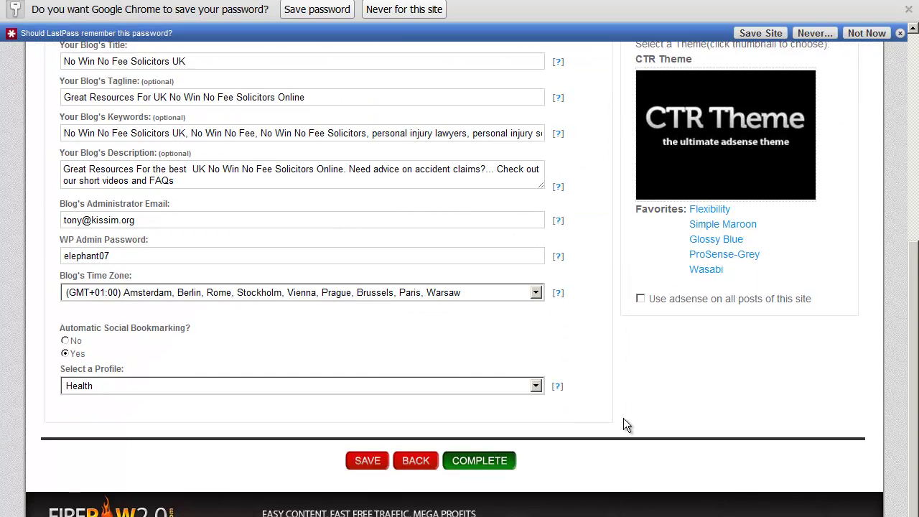
Complete the setup so the blog is generated and listed under Manage Websites.
left_click(475, 461)
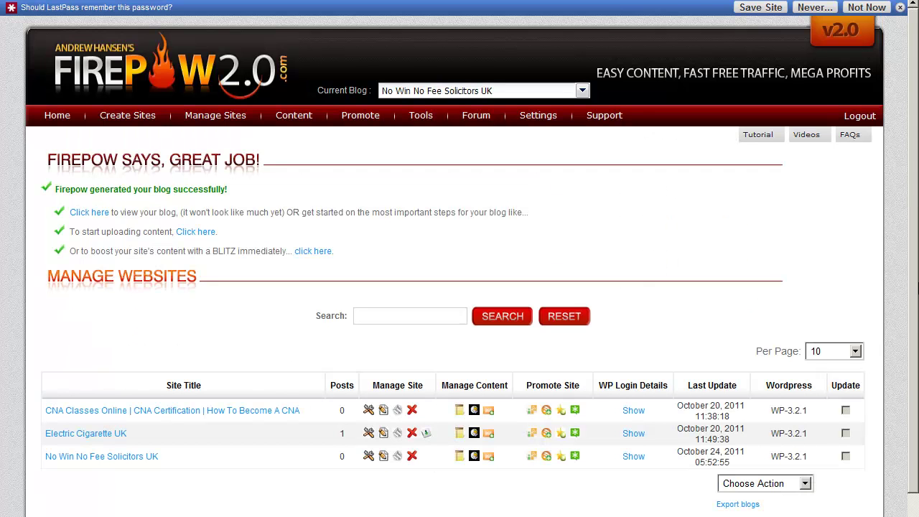
scroll(460, 287, "down", 3)
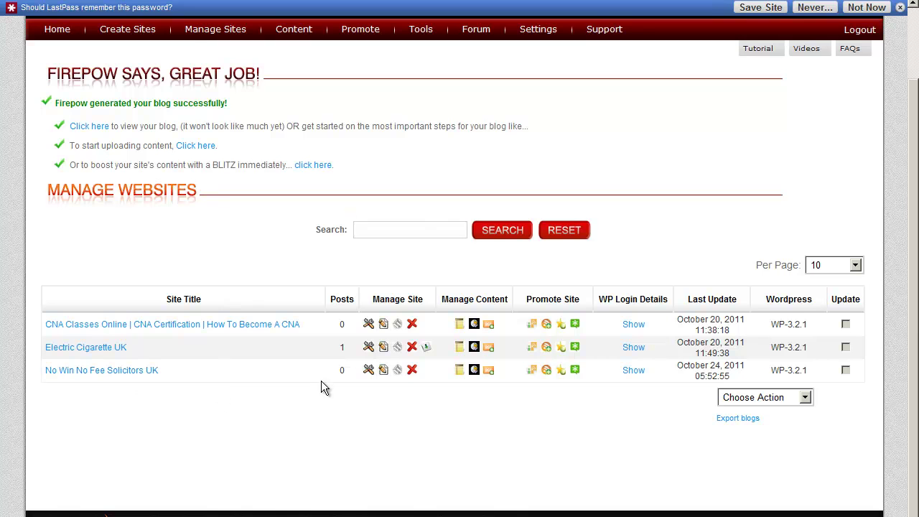
Log into the blog's WordPress admin with the username and password, then open CTR Theme settings.
left_click(396, 369)
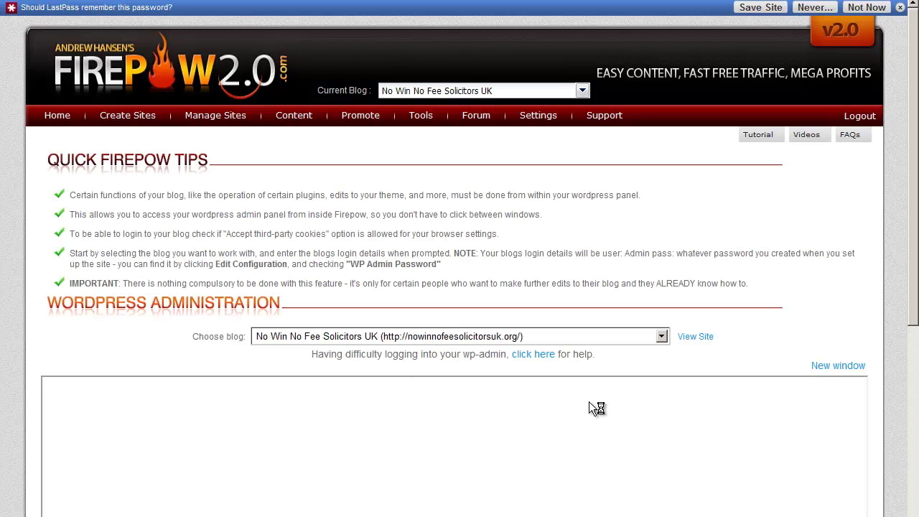
scroll(589, 402, "down", 2)
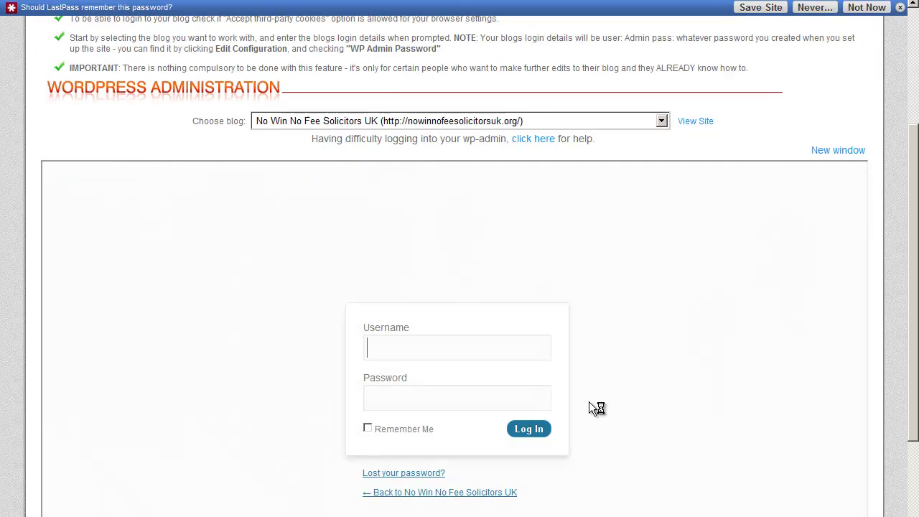
scroll(595, 408, "down", 2)
type("admin")
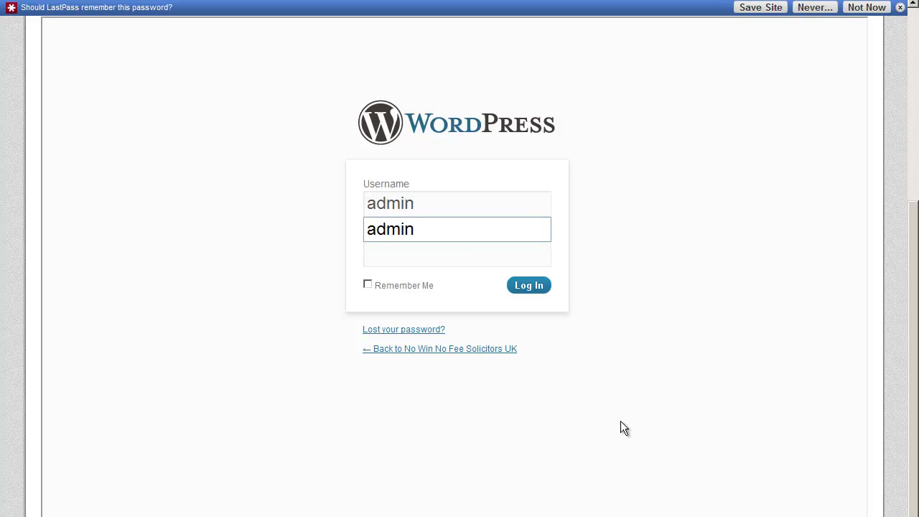
left_click(456, 259)
type("•••••••••")
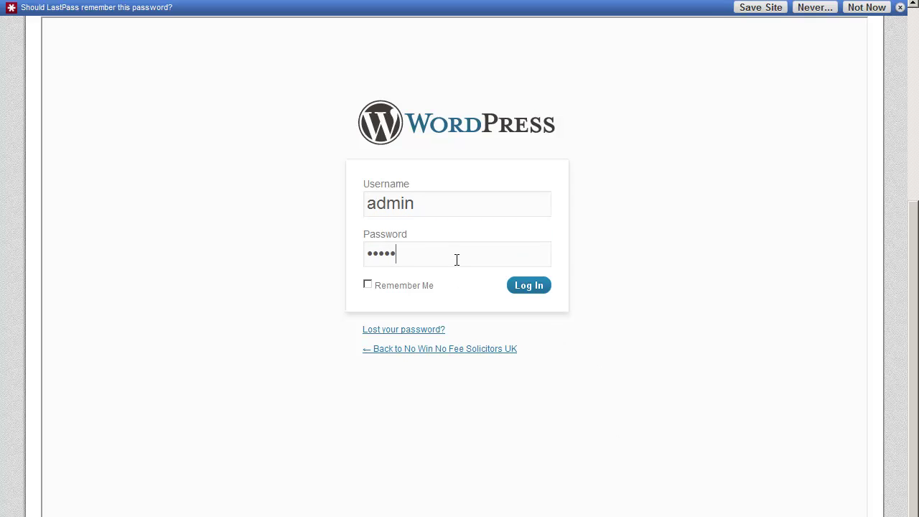
type("•")
left_click(529, 286)
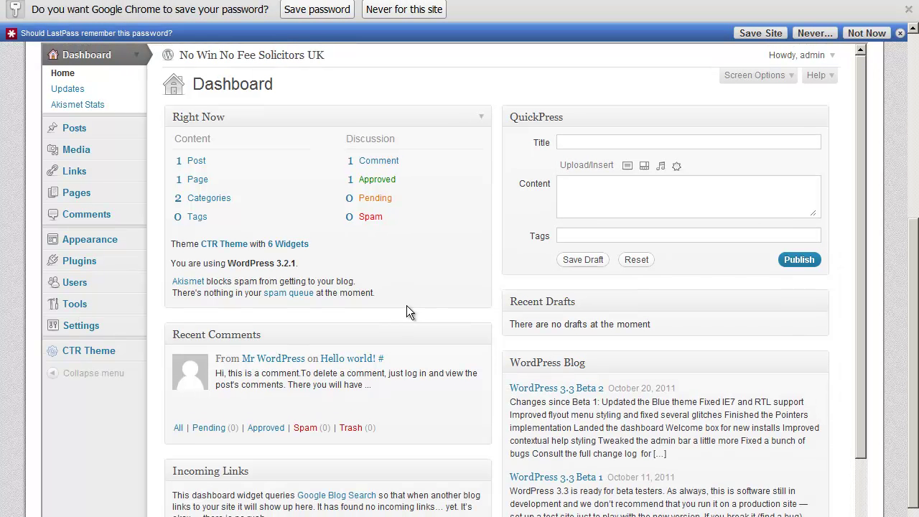
left_click(136, 355)
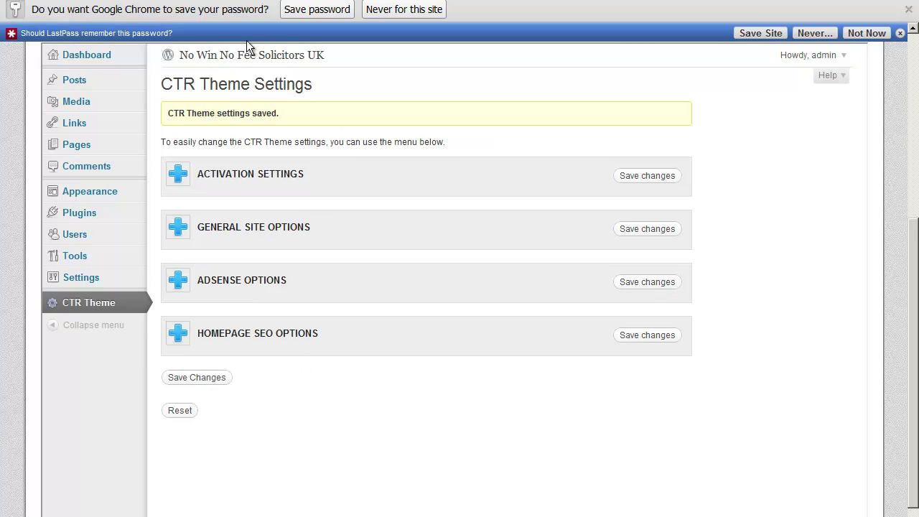
Expand General Site Options and scroll down to the Pushdown Image 1 and 2 fields.
left_click(177, 228)
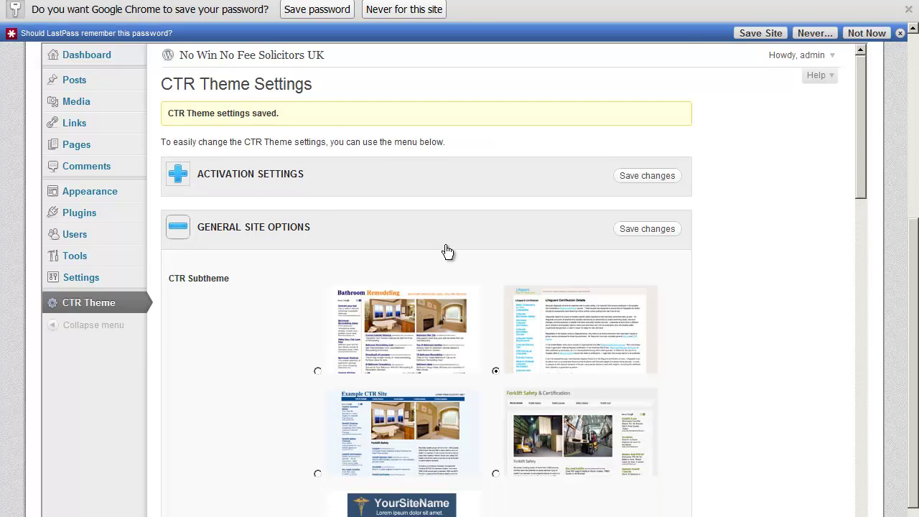
scroll(445, 250, "down", 3)
scroll(445, 250, "down", 4)
scroll(446, 250, "up", 3)
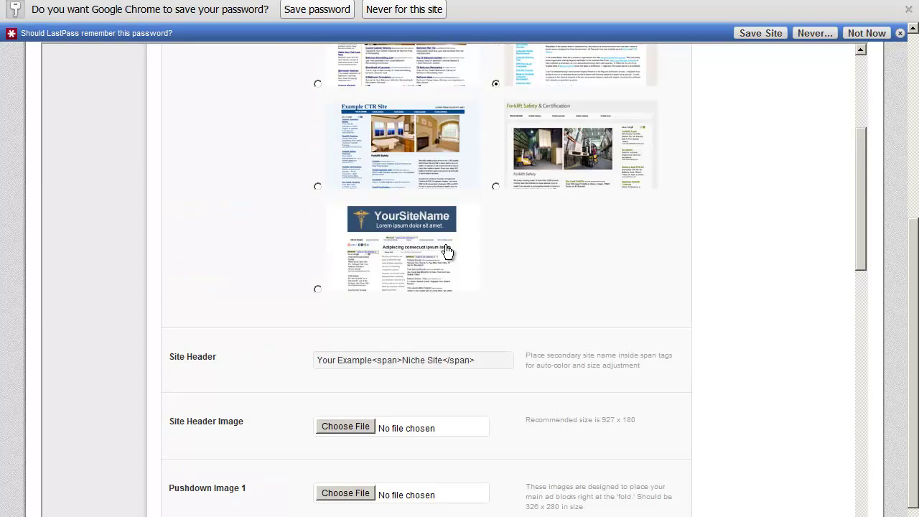
scroll(445, 251, "down", 6)
scroll(445, 250, "down", 3)
scroll(445, 250, "up", 12)
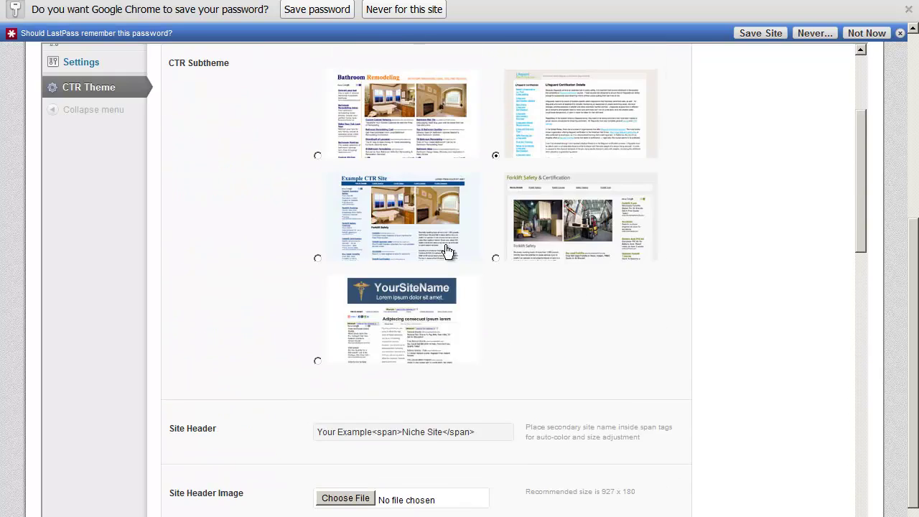
scroll(446, 250, "down", 3)
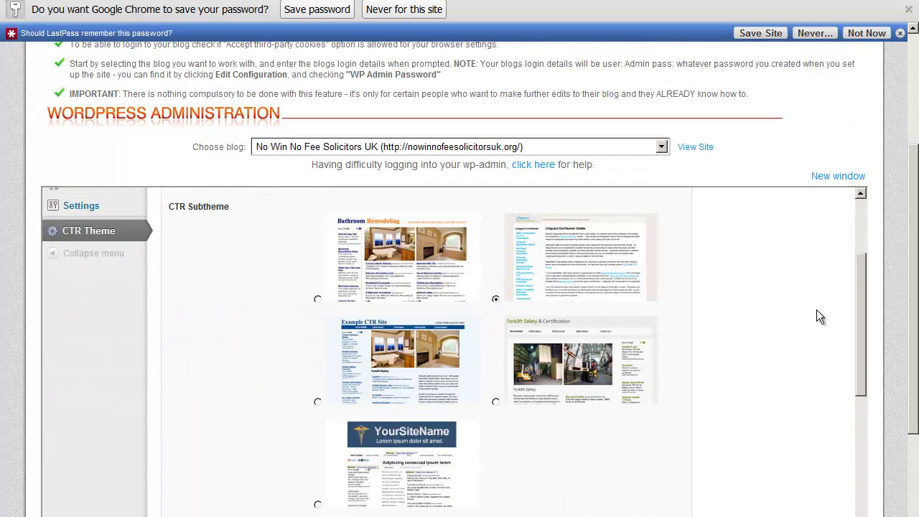
mouse_move(866, 342)
left_mouse_down()
mouse_move(866, 265)
mouse_move(869, 349)
left_mouse_up()
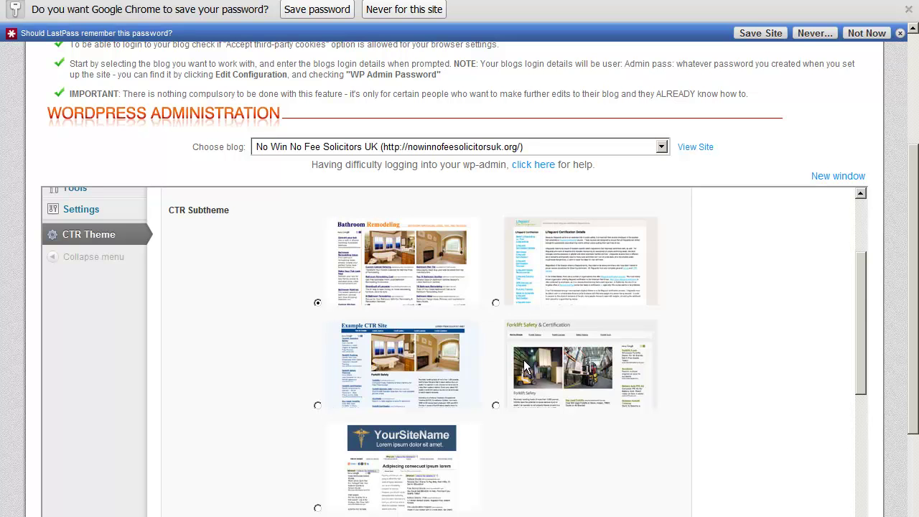
left_click_drag(860, 293, 880, 376)
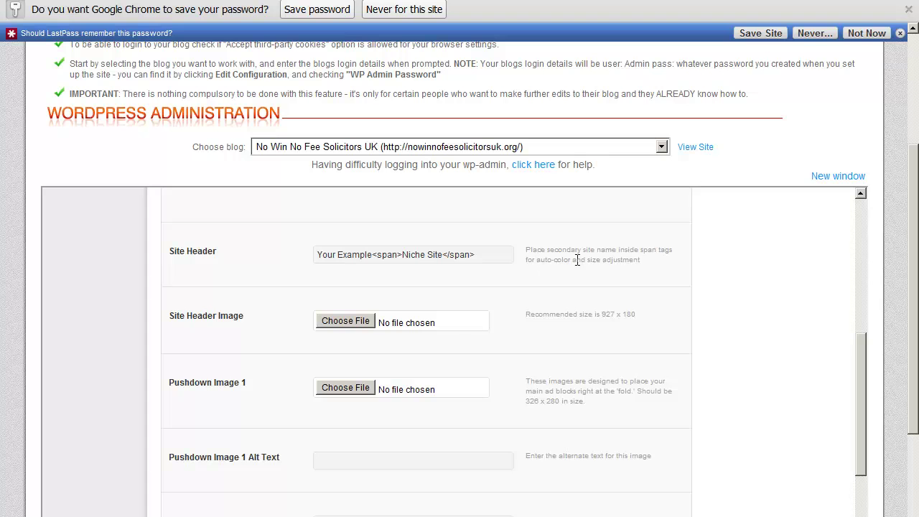
scroll(420, 374, "down", 1)
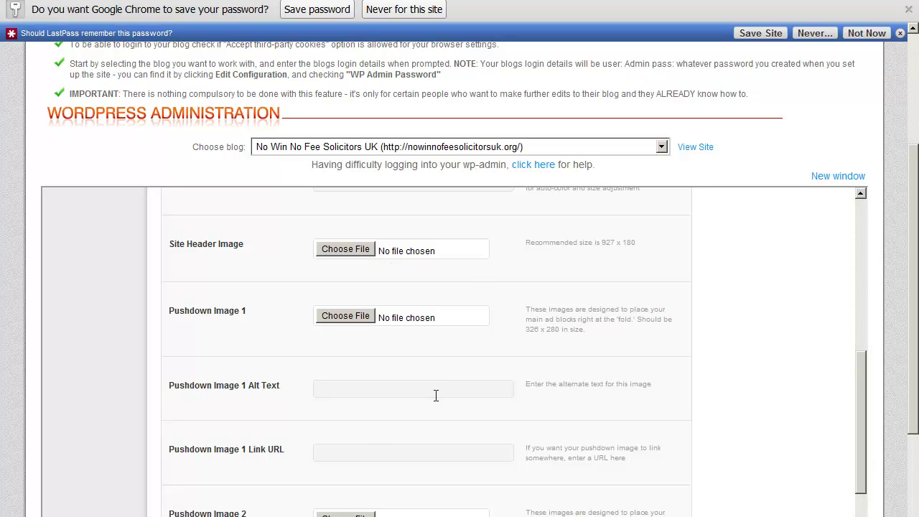
scroll(436, 395, "down", 1)
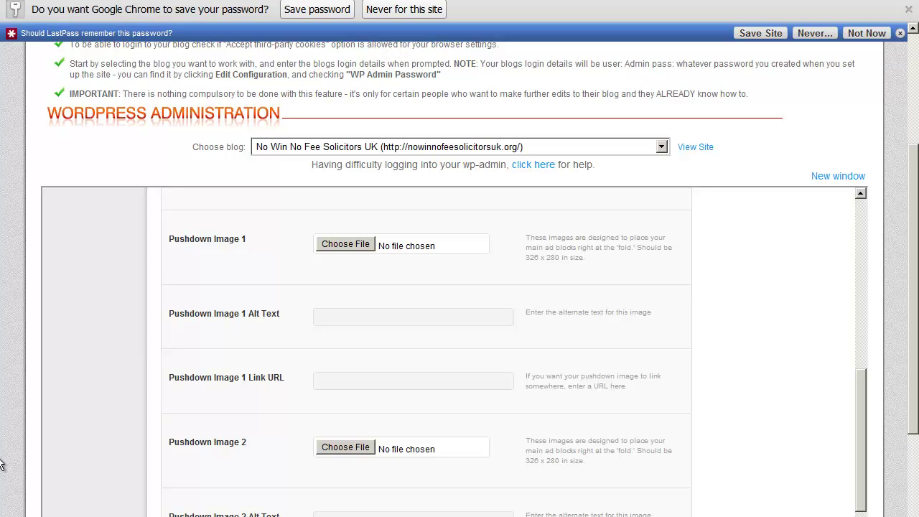
Locate workplace-accident-claim.jpg on the computer and attach it as Pushdown Image 1.
left_click(370, 245)
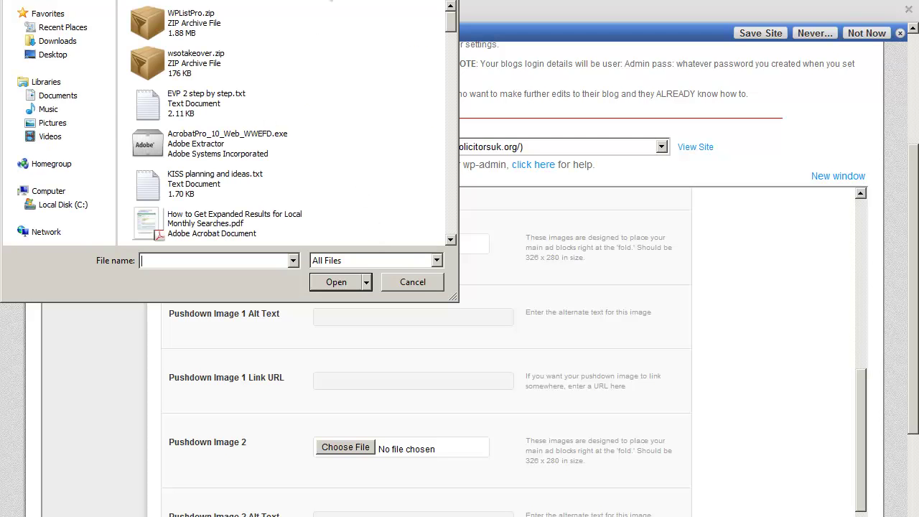
left_click(382, 0)
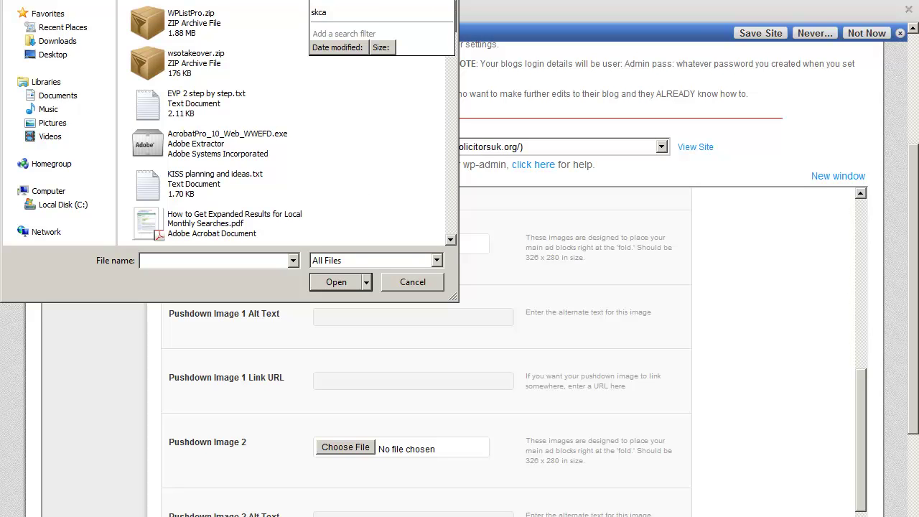
key("Return")
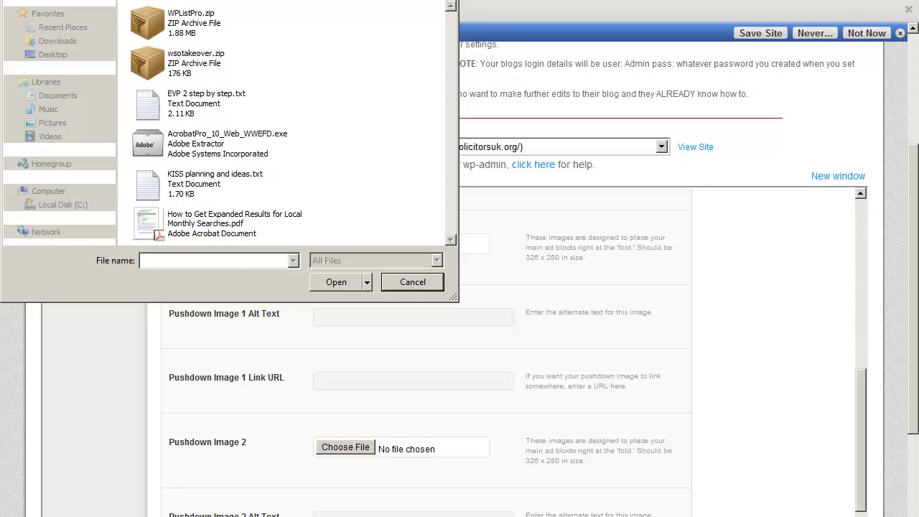
key("BackSpace")
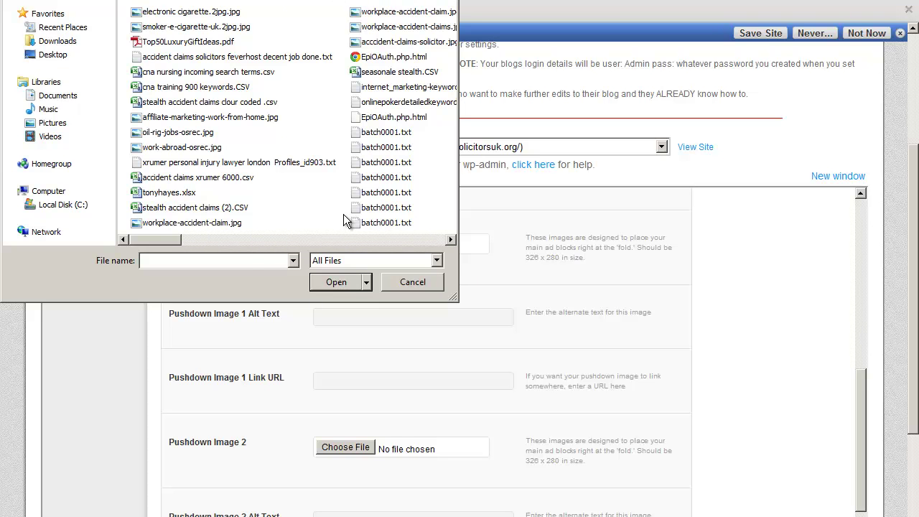
left_click(204, 225)
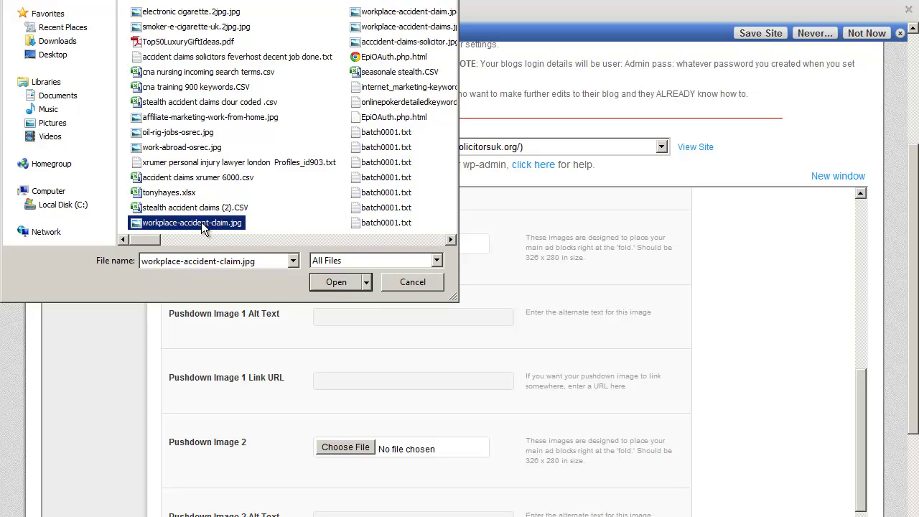
double_click(201, 223)
right_click(201, 222)
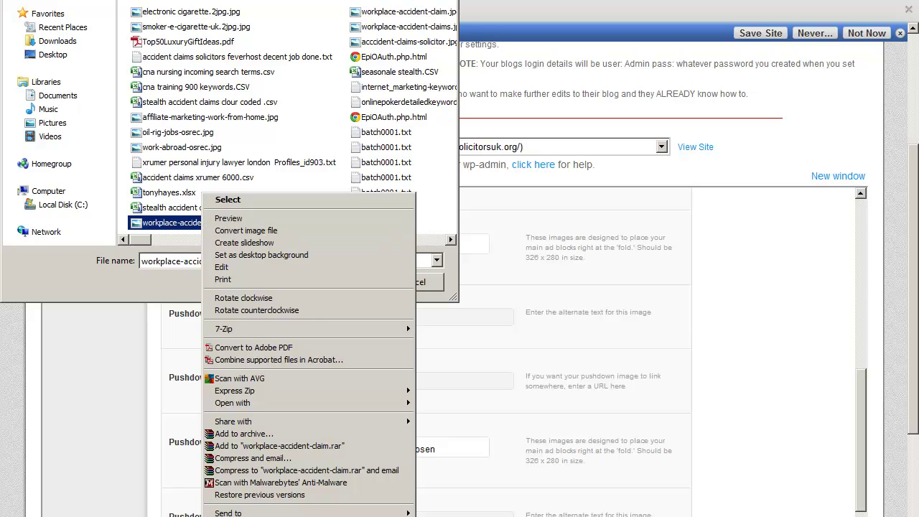
left_click(276, 515)
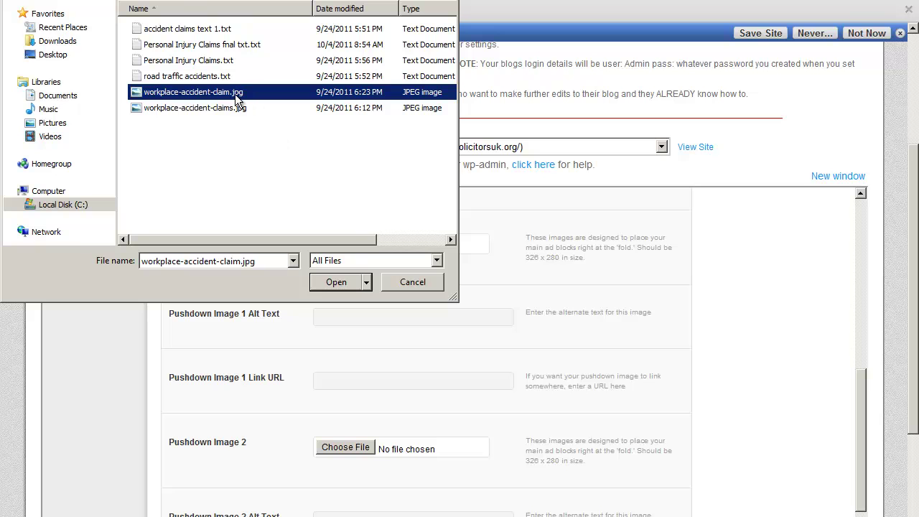
left_click(335, 283)
Attach workplace-accident-claims.jpg as Pushdown Image 2 and recheck Image 1's chosen file.
left_click(347, 450)
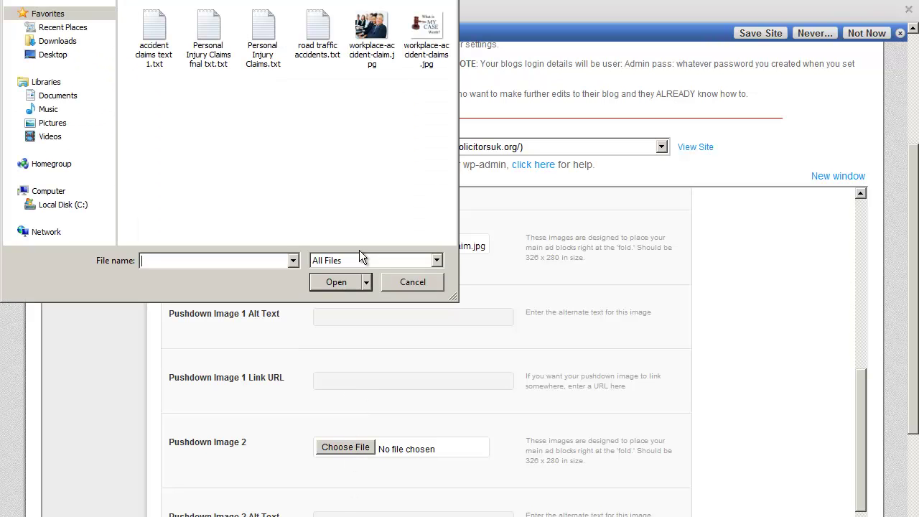
left_click(435, 29)
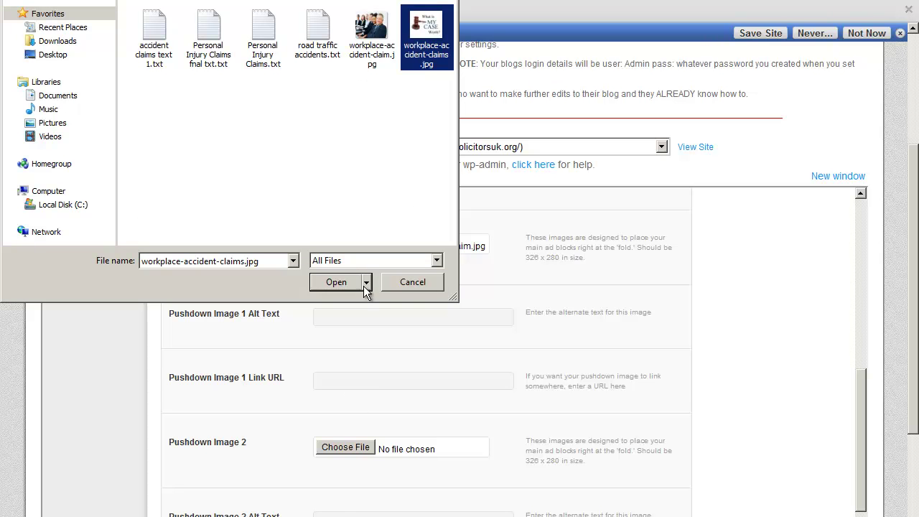
left_click(347, 284)
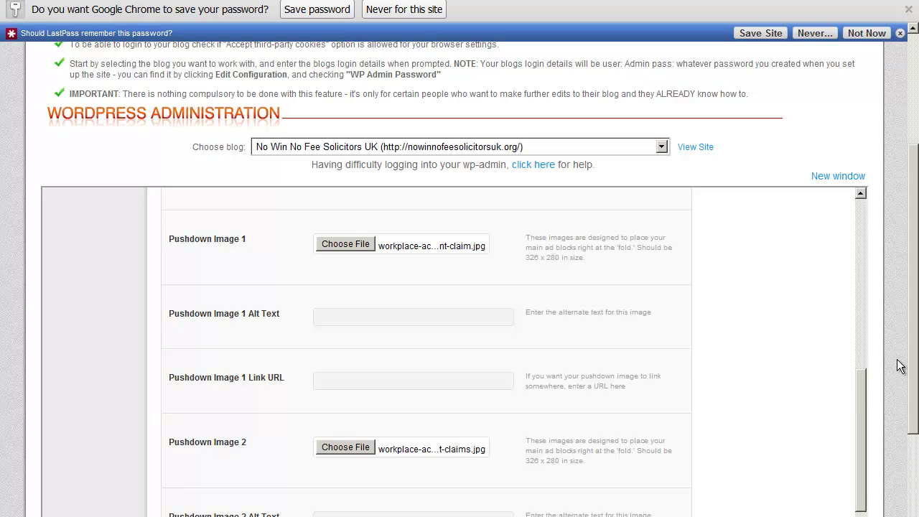
left_click_drag(914, 370, 916, 424)
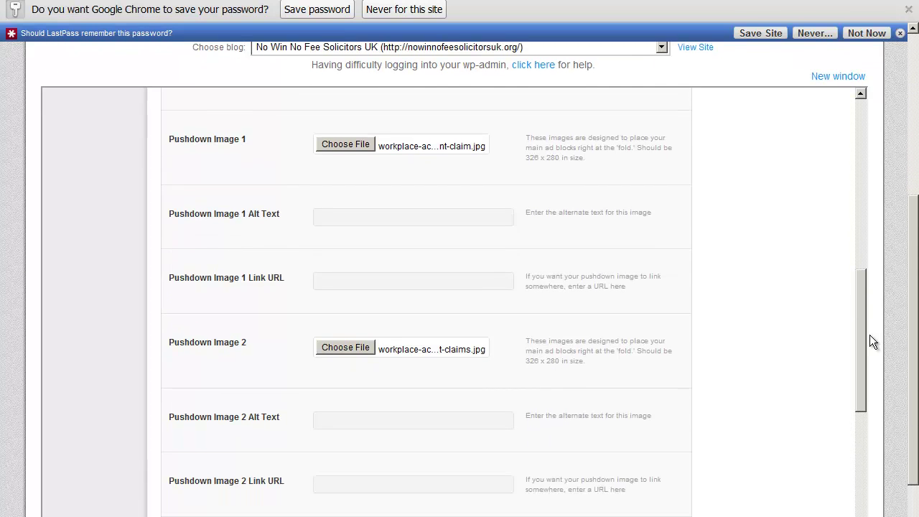
scroll(866, 331, "down", 1)
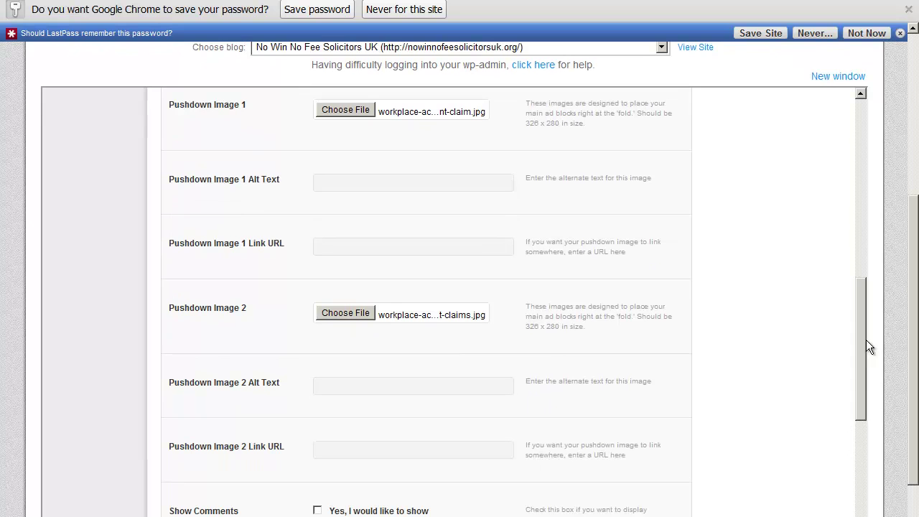
left_click(403, 108)
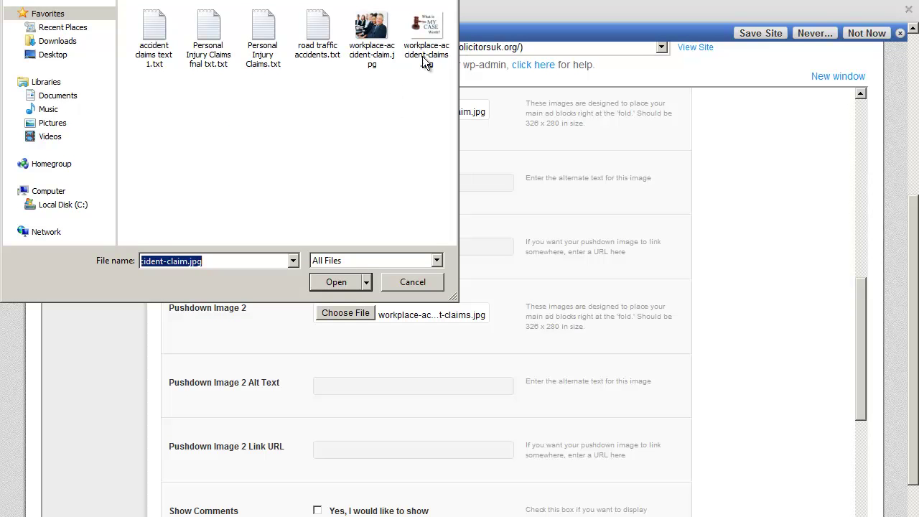
left_click(402, 282)
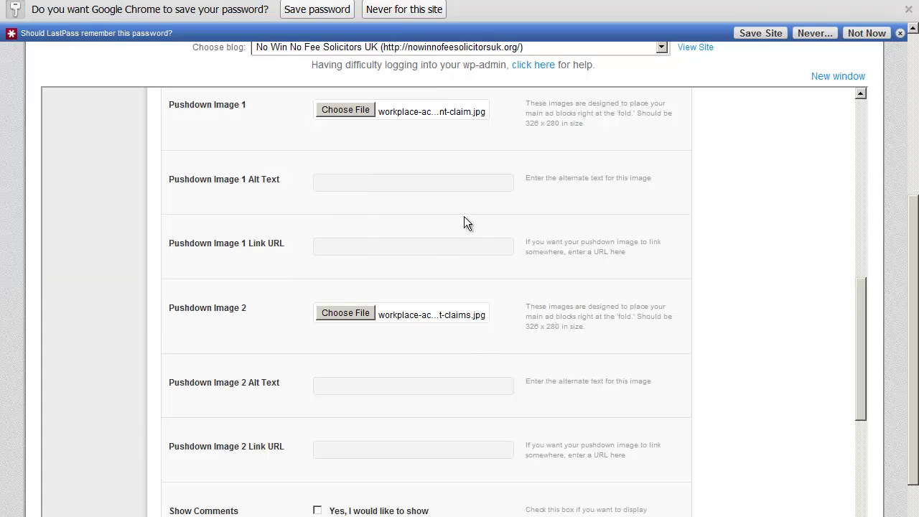
Enter alt text 'workplace accident claim' for Pushdown Image 1 and 'workplace accident claims' for Image 2.
left_click(437, 183)
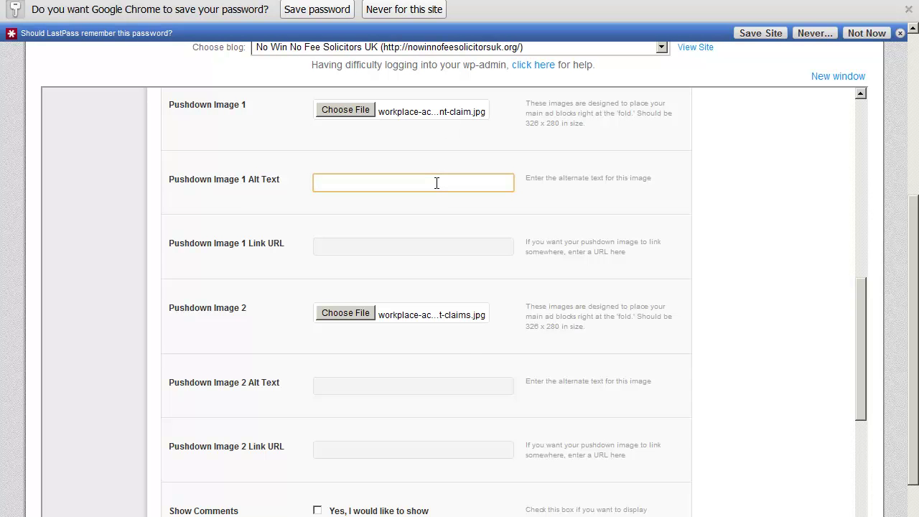
type("workplace")
type("accident claim")
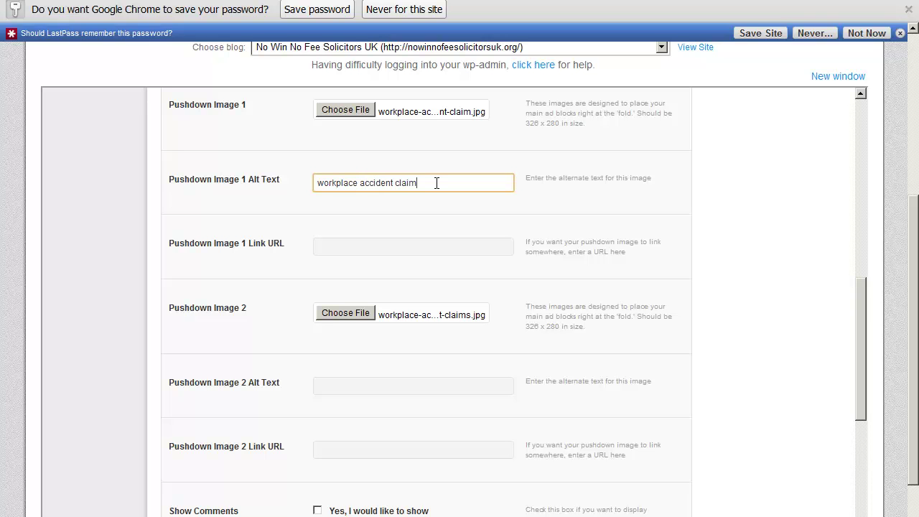
key("ctrl+a")
key("ctrl+c")
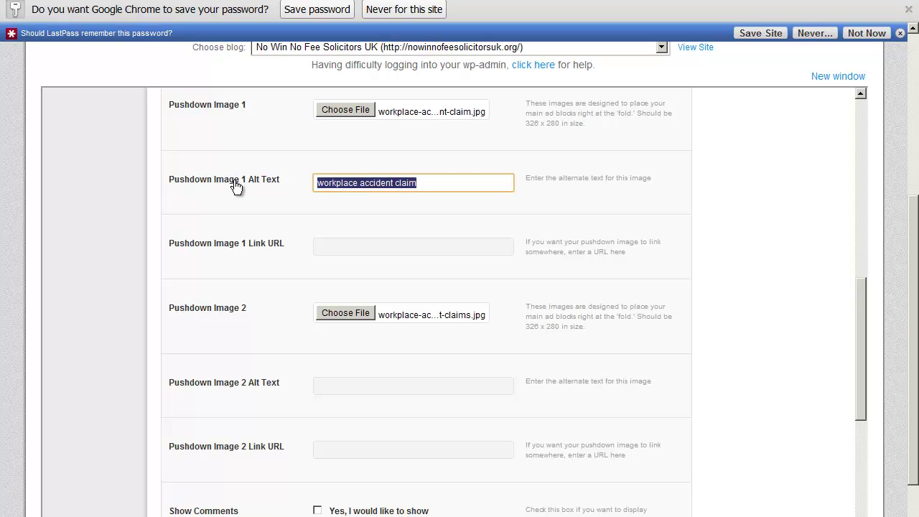
left_click(388, 388)
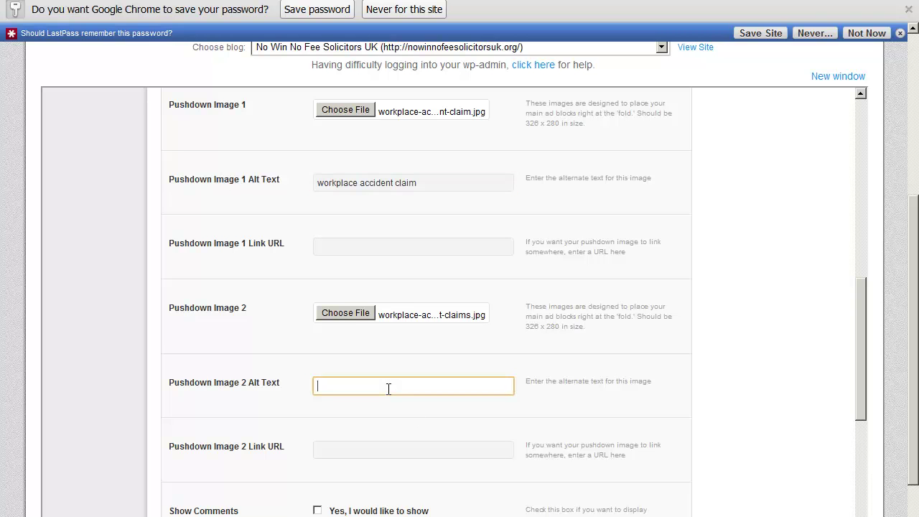
key("ctrl+v")
type("s")
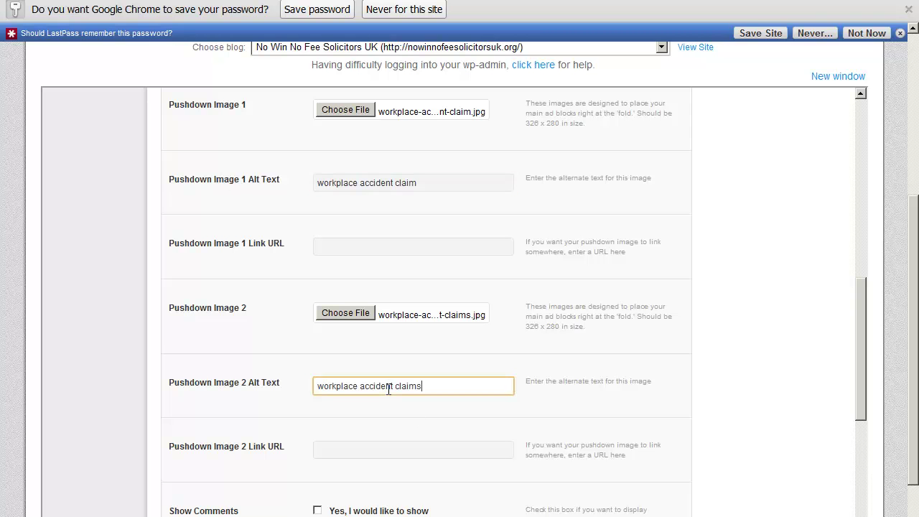
left_click(870, 299)
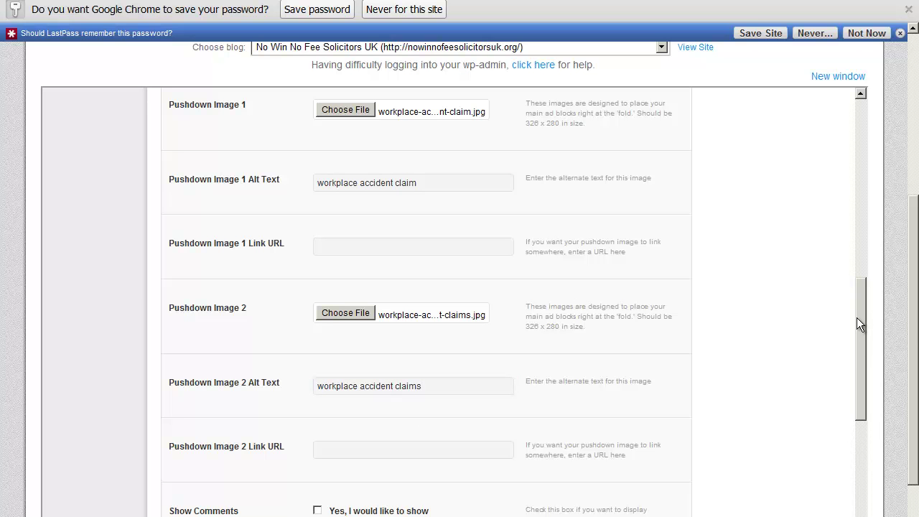
left_click_drag(860, 319, 866, 350)
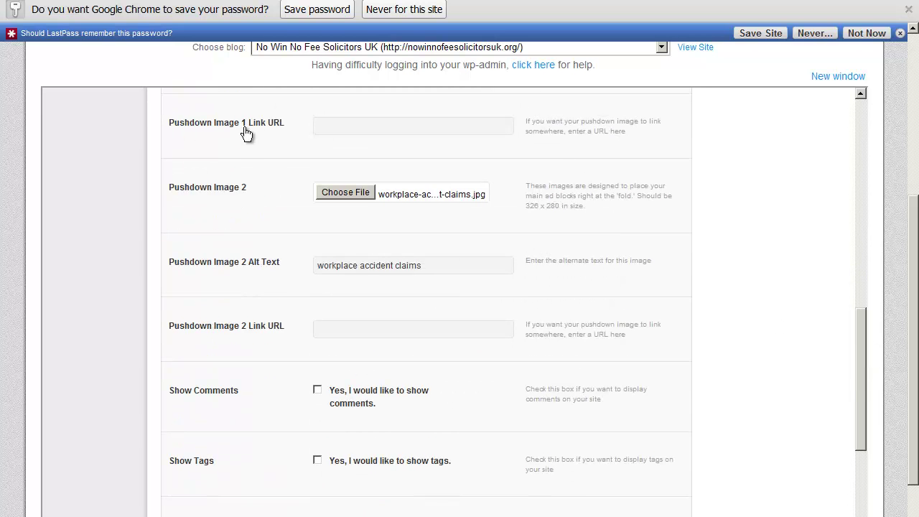
Turn on Show Comments and Show Tags, leaving the colour scheme override off.
left_click(433, 127)
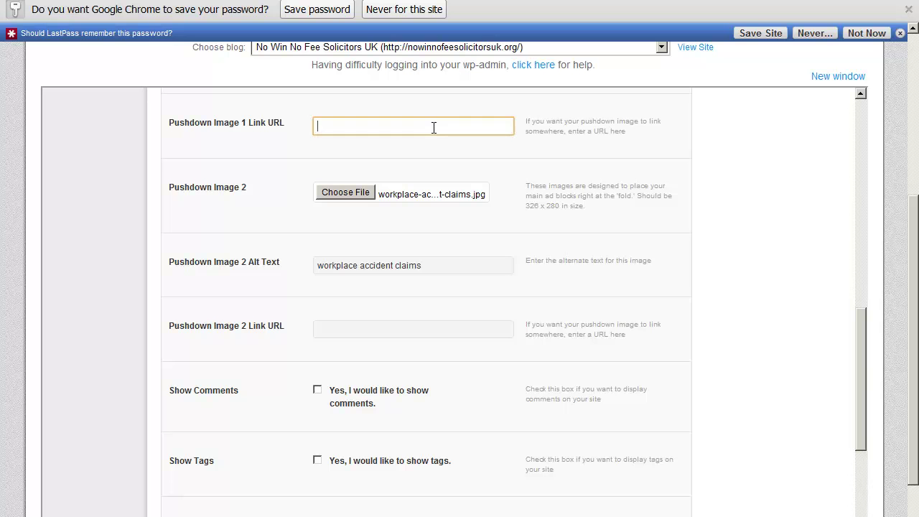
left_click_drag(862, 344, 873, 407)
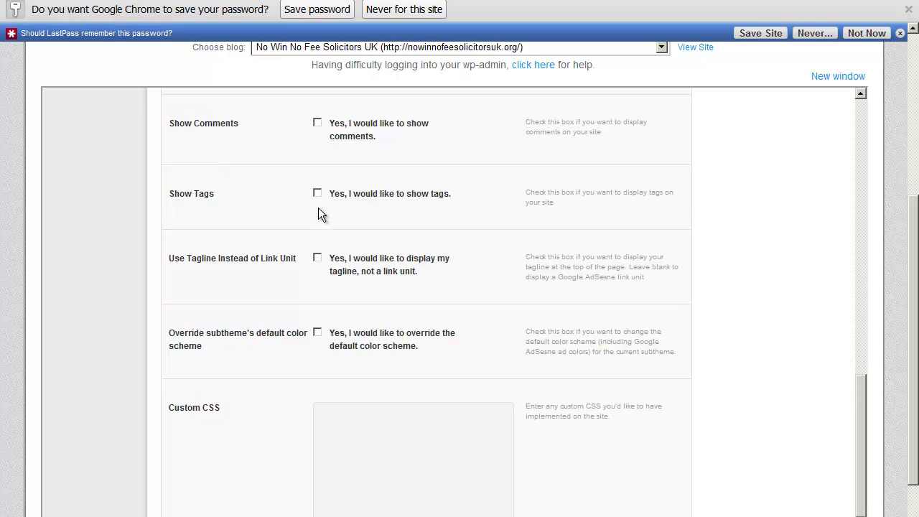
left_click(319, 123)
left_click(318, 194)
scroll(381, 410, "down", 1)
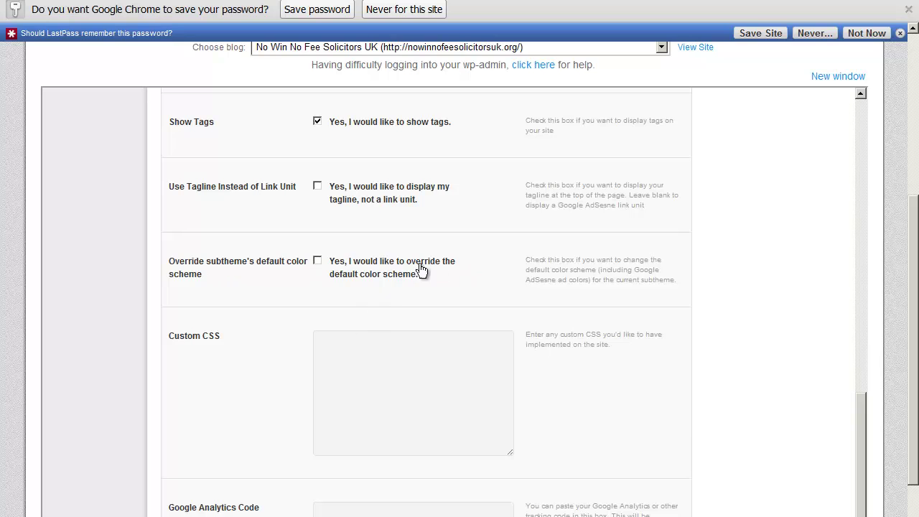
left_click(318, 262)
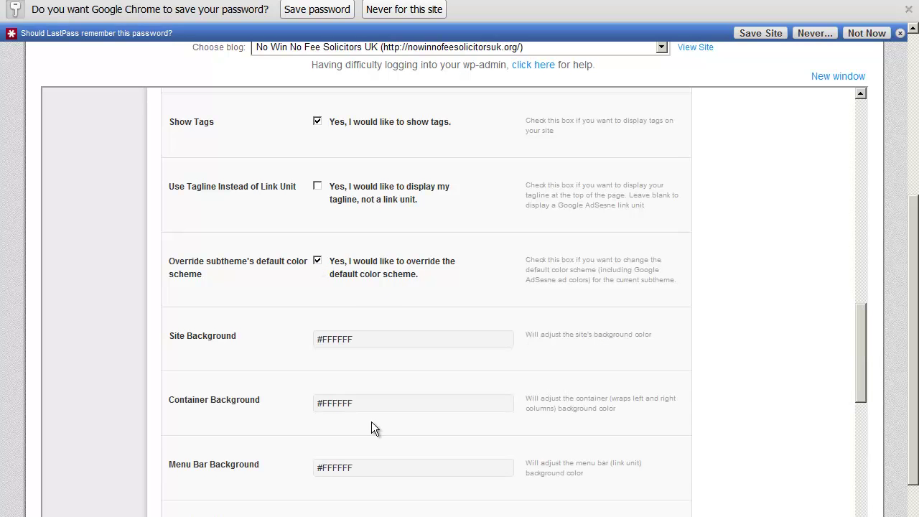
left_click(318, 261)
Disable the CTR Theme footer link and save the general site options.
scroll(368, 406, "down", 3)
scroll(368, 406, "down", 1)
left_click(475, 252)
scroll(521, 461, "down", 3)
scroll(521, 460, "up", 3)
scroll(522, 460, "down", 3)
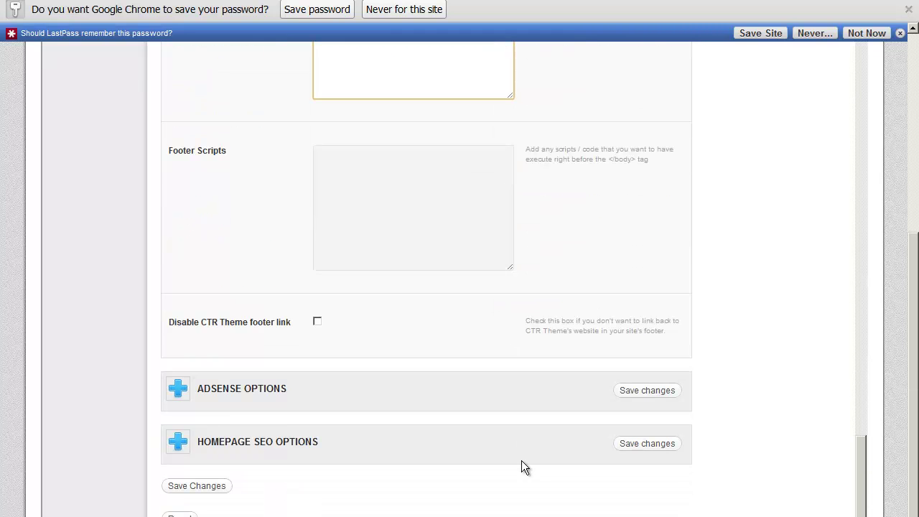
left_click(317, 323)
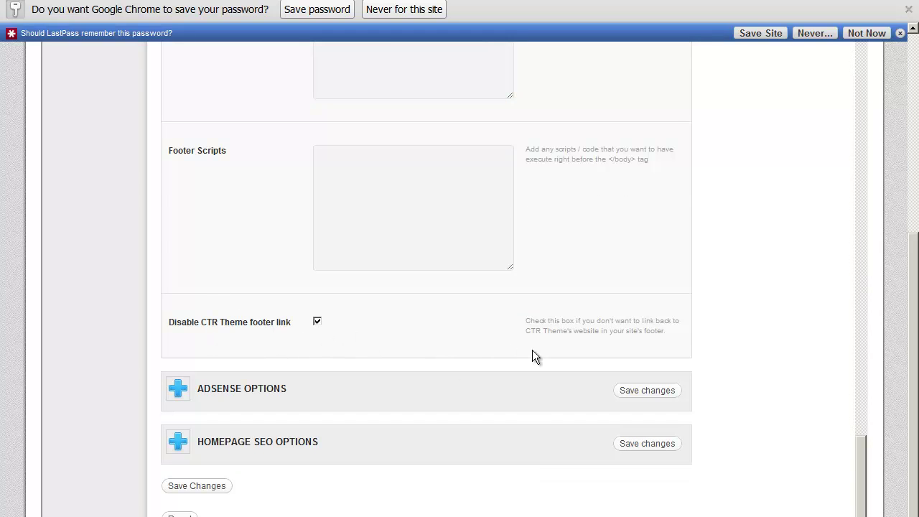
scroll(532, 357, "up", 15)
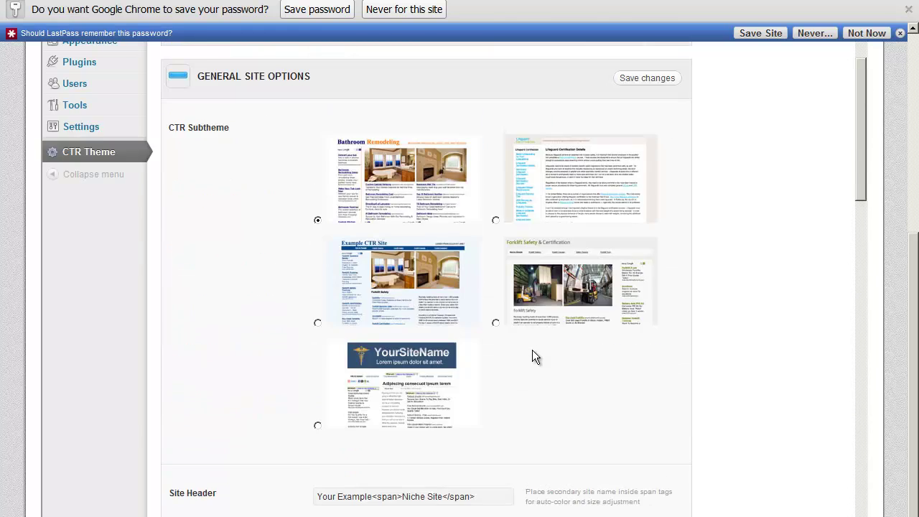
scroll(532, 351, "up", 1)
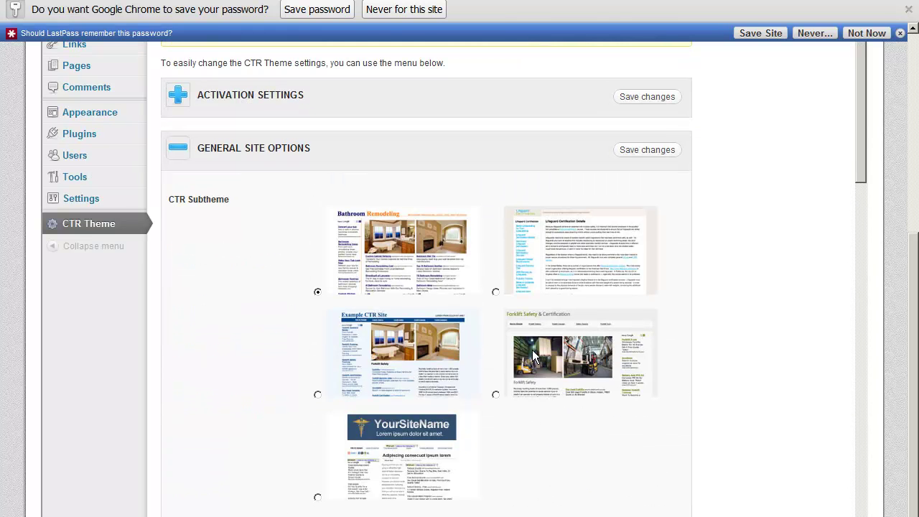
left_click(647, 150)
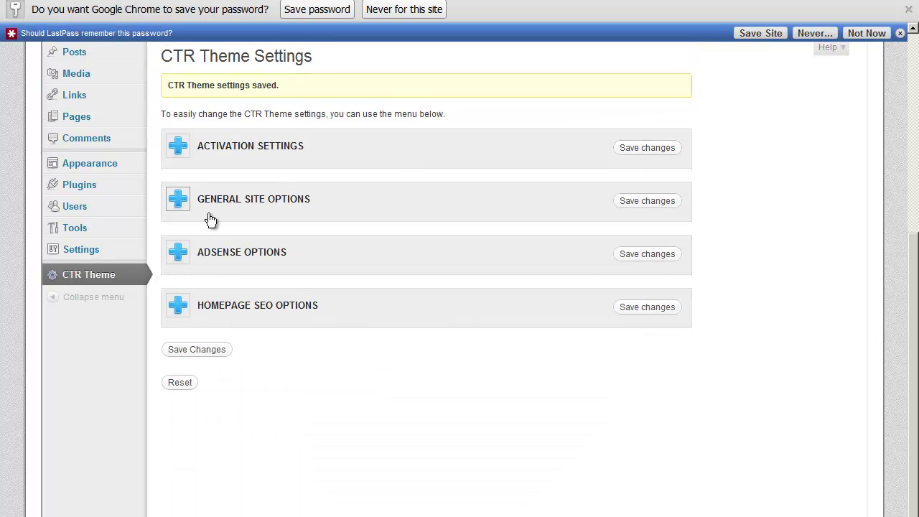
Expand AdSense Options and check the 160x600, 336x280, 728x90 and 728x15 code fields.
left_click(179, 252)
scroll(450, 379, "down", 2)
scroll(450, 379, "down", 1)
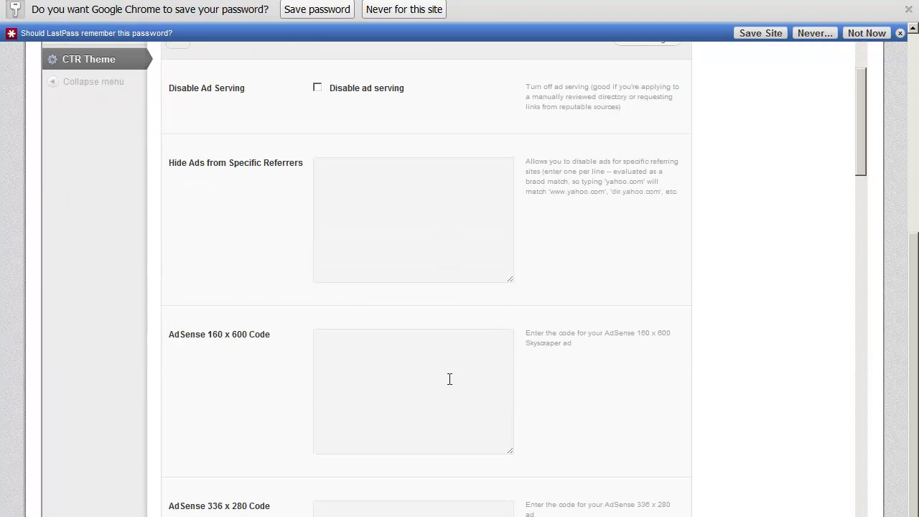
scroll(449, 379, "down", 2)
left_click(337, 203)
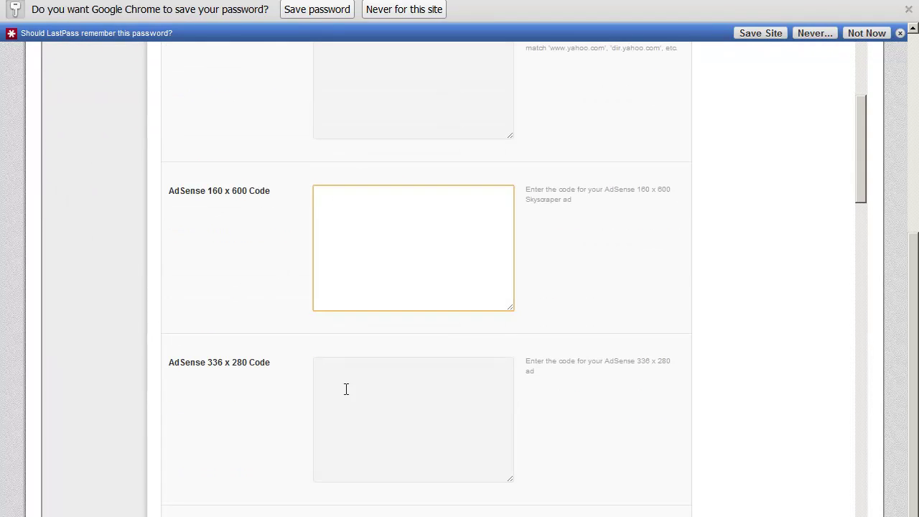
left_click(345, 389)
scroll(359, 393, "down", 4)
left_click(352, 294)
left_click(390, 482)
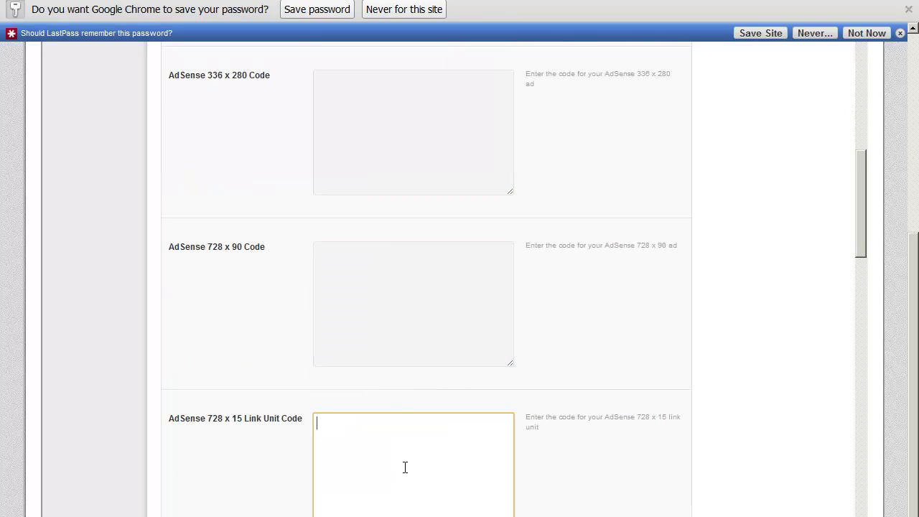
Scroll through the empty AdSense code fields down to Ad Layouts, all still ticked.
scroll(405, 467, "down", 4)
scroll(423, 445, "up", 5)
scroll(423, 445, "down", 5)
scroll(424, 445, "up", 1)
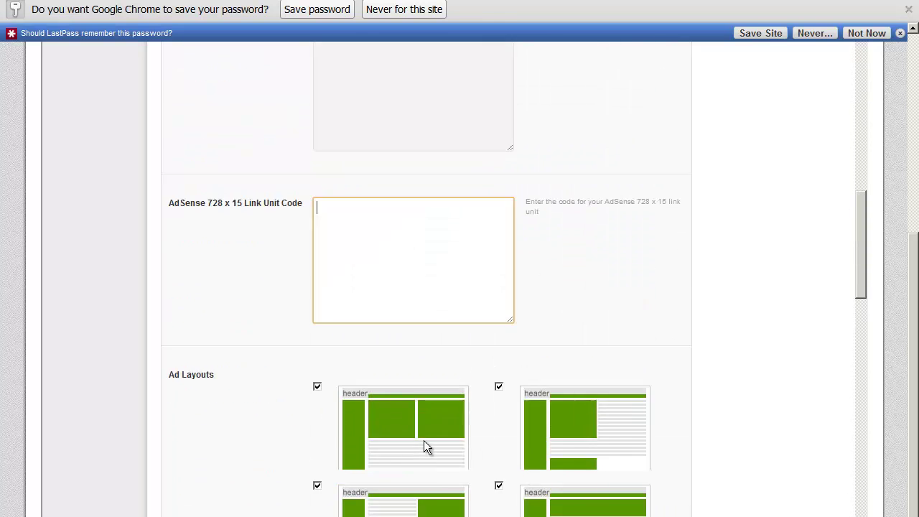
scroll(424, 445, "up", 8)
scroll(349, 328, "down", 3)
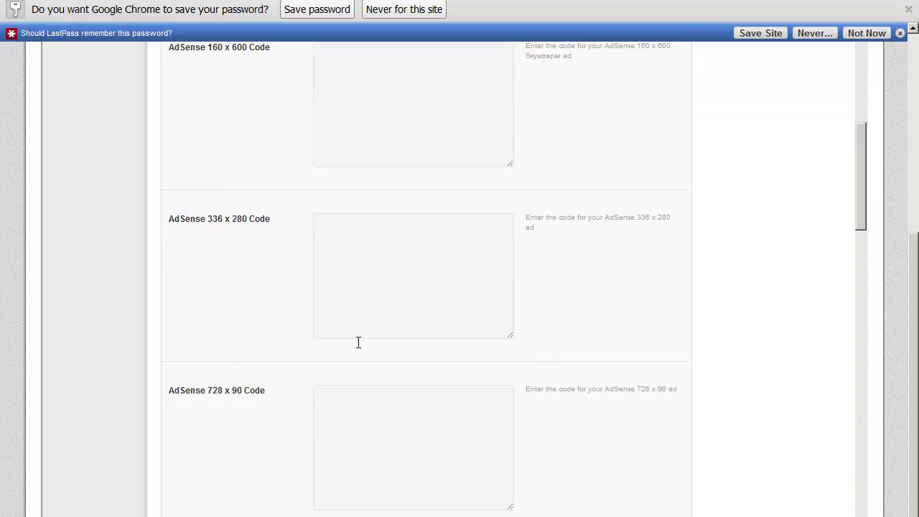
scroll(359, 343, "down", 5)
scroll(358, 342, "up", 9)
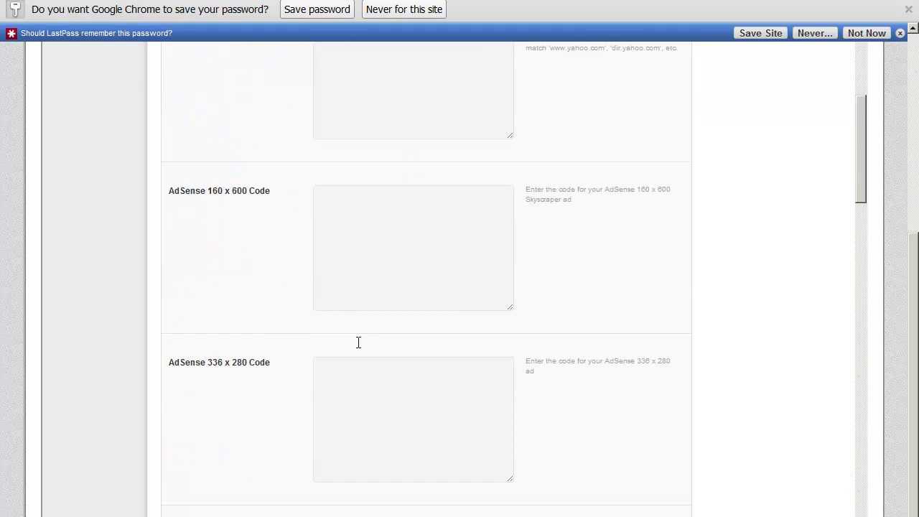
scroll(358, 342, "down", 8)
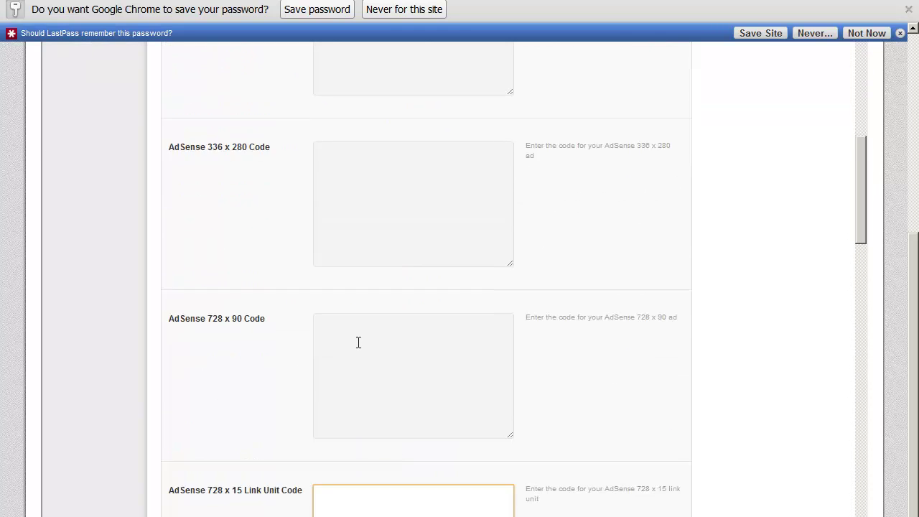
scroll(359, 343, "up", 9)
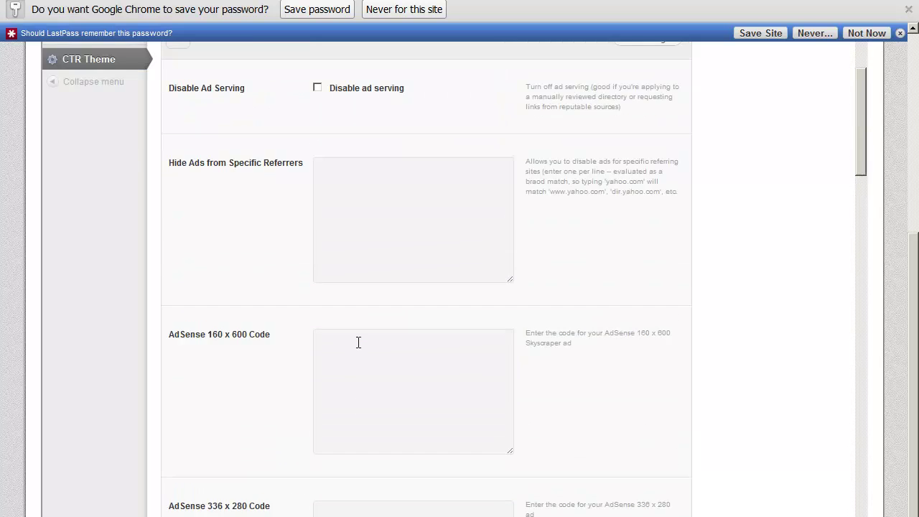
scroll(359, 342, "down", 3)
scroll(358, 343, "down", 6)
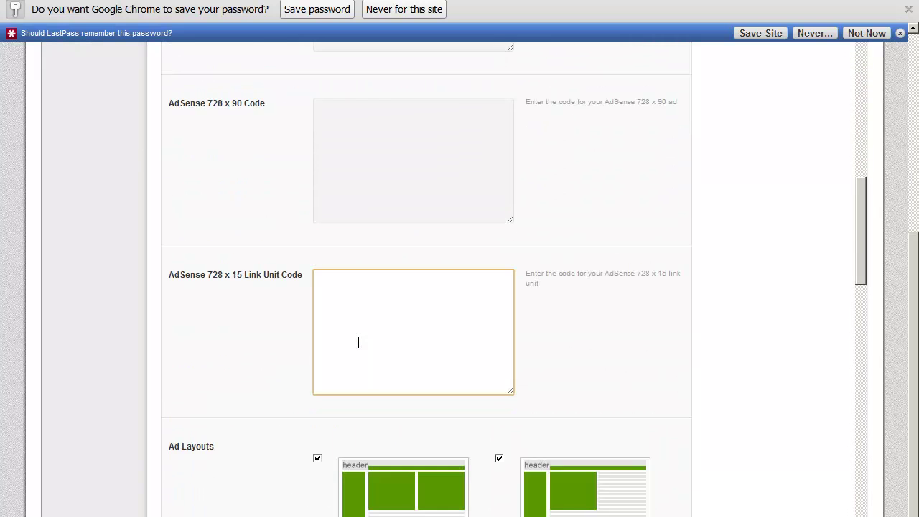
scroll(359, 343, "up", 10)
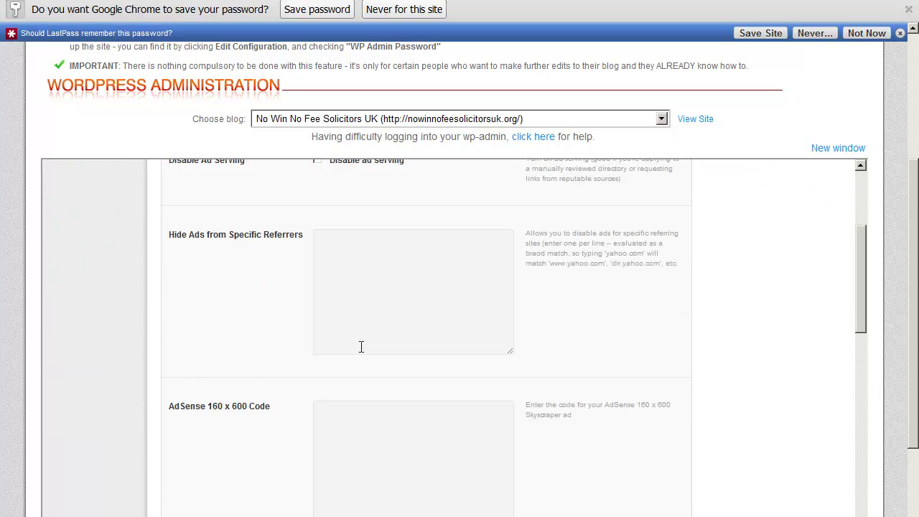
scroll(362, 347, "down", 1)
scroll(361, 345, "up", 1)
left_click_drag(863, 255, 864, 265)
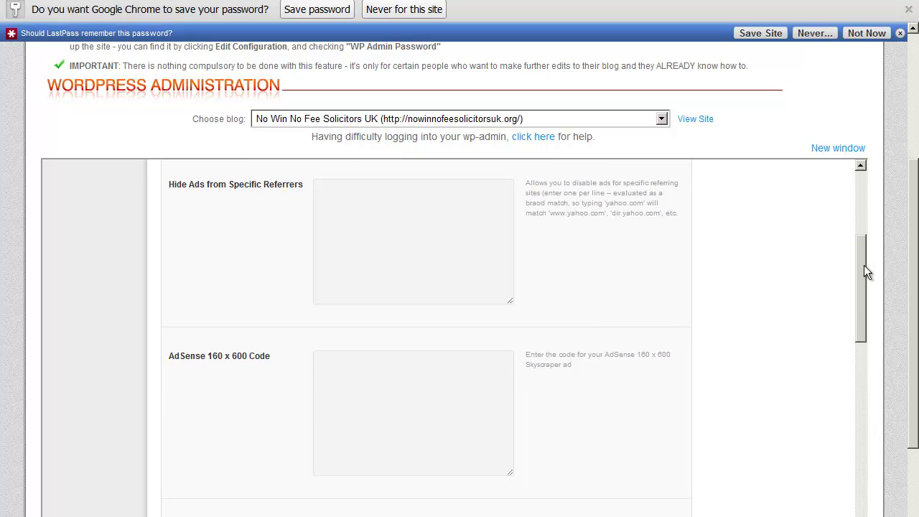
left_click_drag(864, 265, 869, 433)
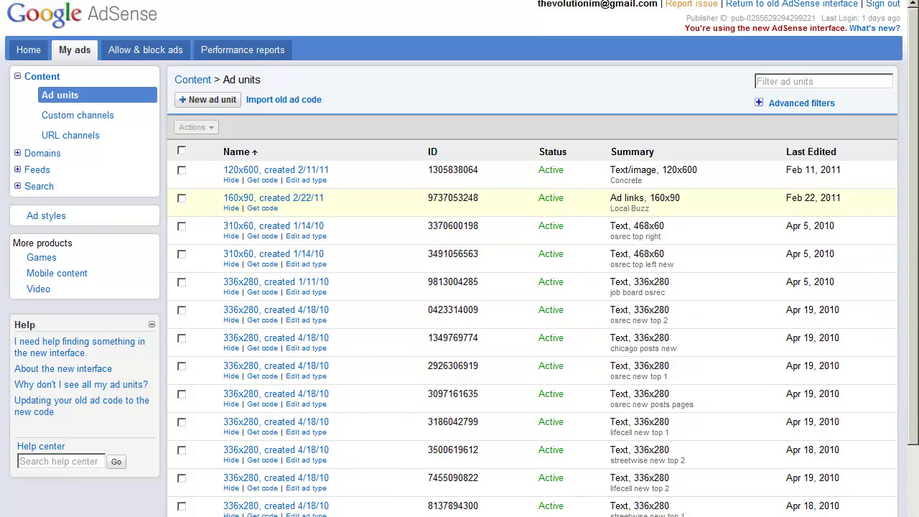
Start a new ad unit from the Ad units list under My ads.
left_click_drag(916, 272, 911, 228)
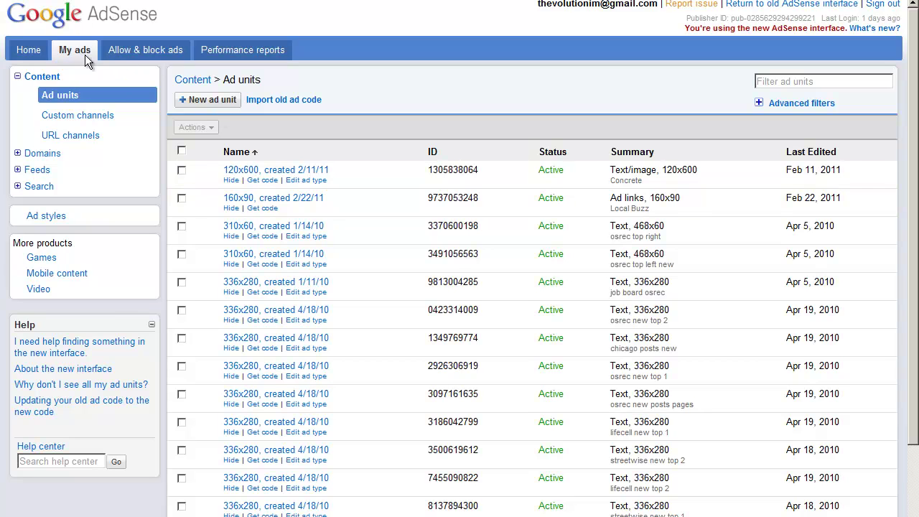
left_click(213, 101)
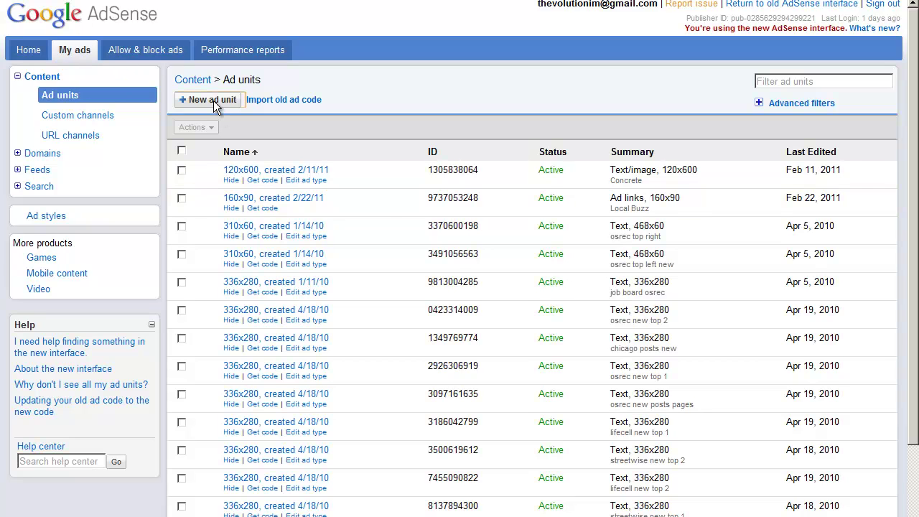
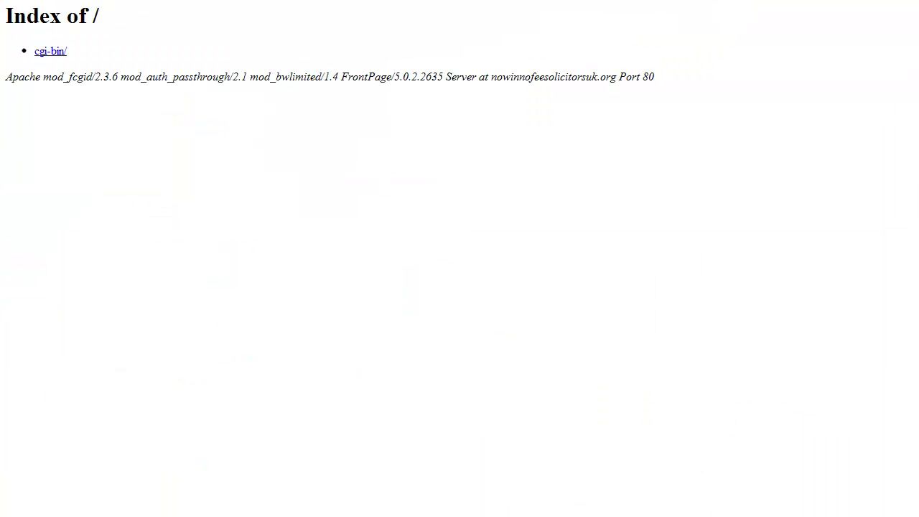
Name the 728 x 90 unit 'leaderboard' plus the blog's domain, keeping Text & image ads.
right_click(128, 0)
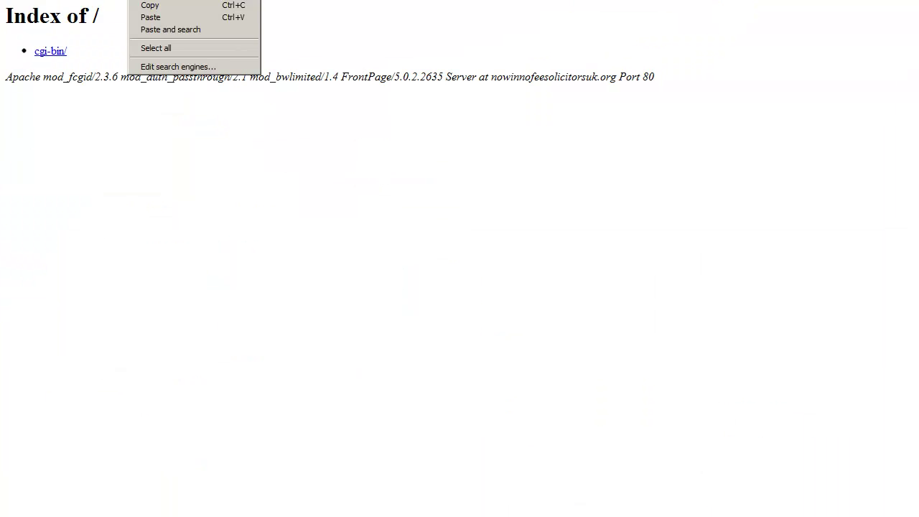
left_click(157, 6)
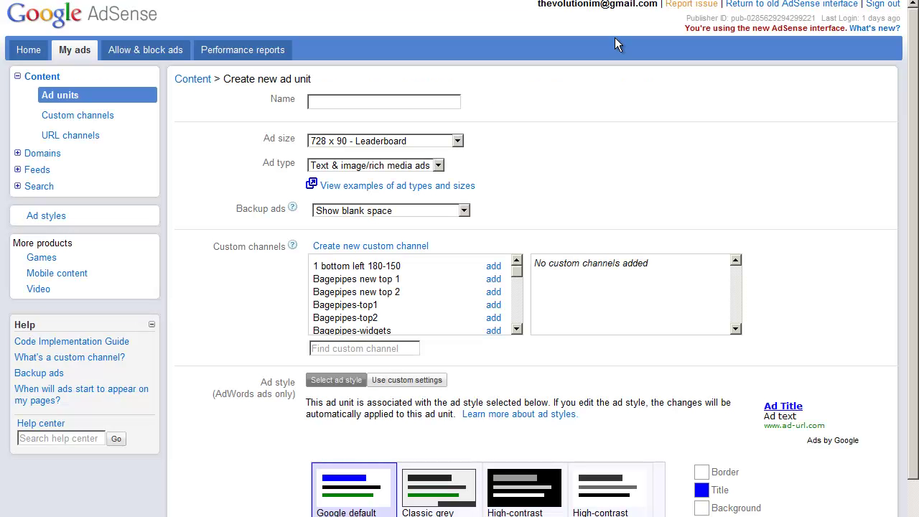
left_click(414, 104)
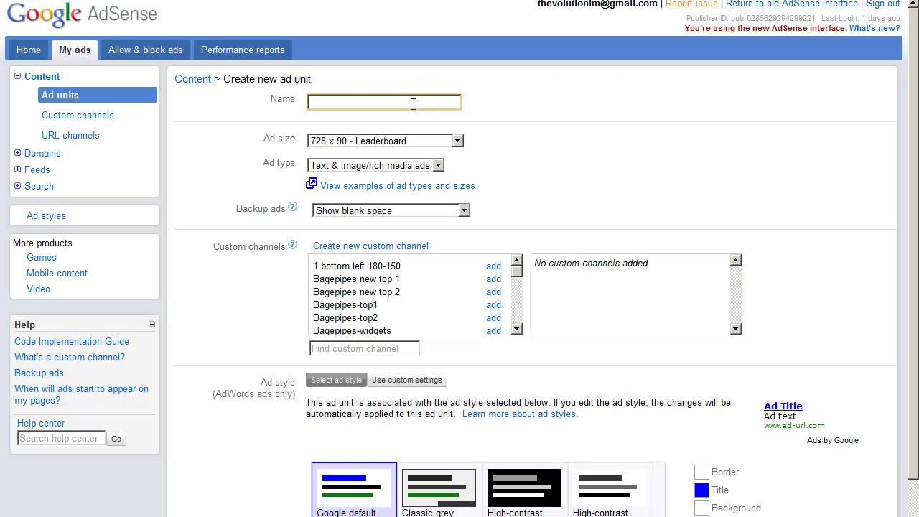
key("ctrl+v")
left_click_drag(335, 103, 309, 103)
key("BackSpace")
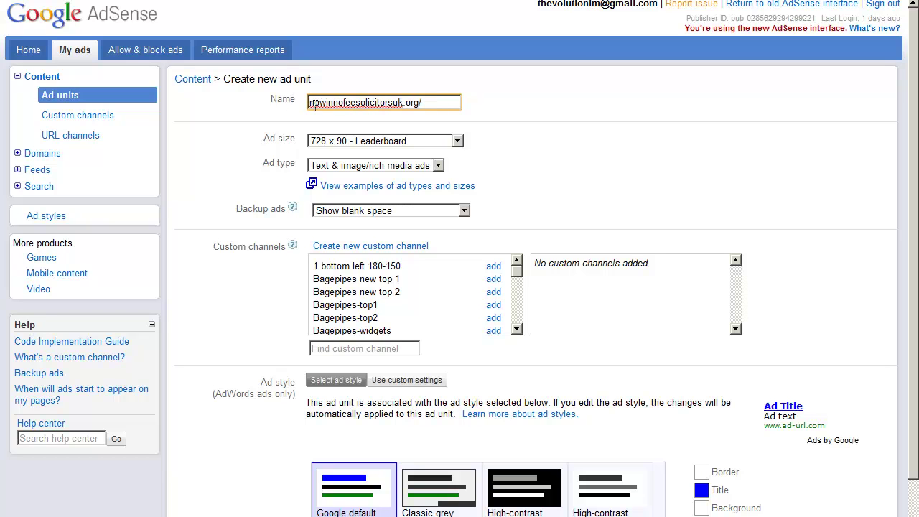
type("leaderb")
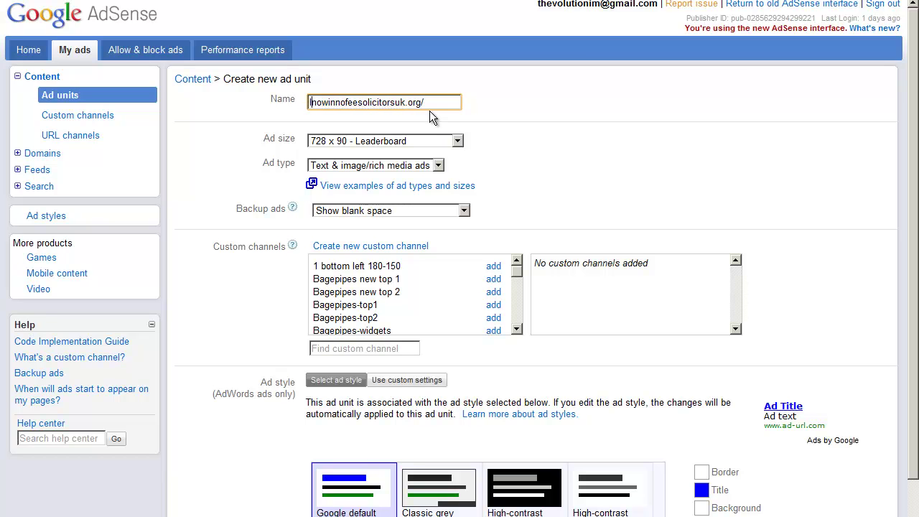
type("oard")
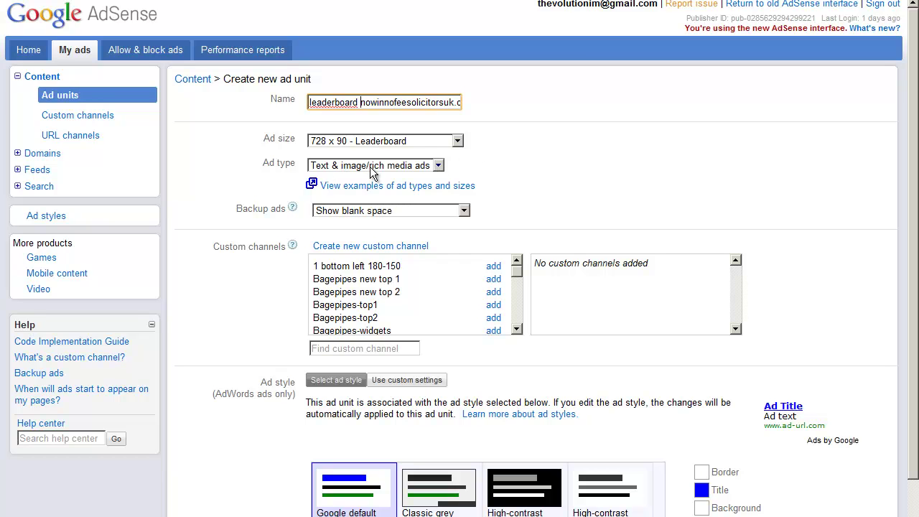
left_click(443, 171)
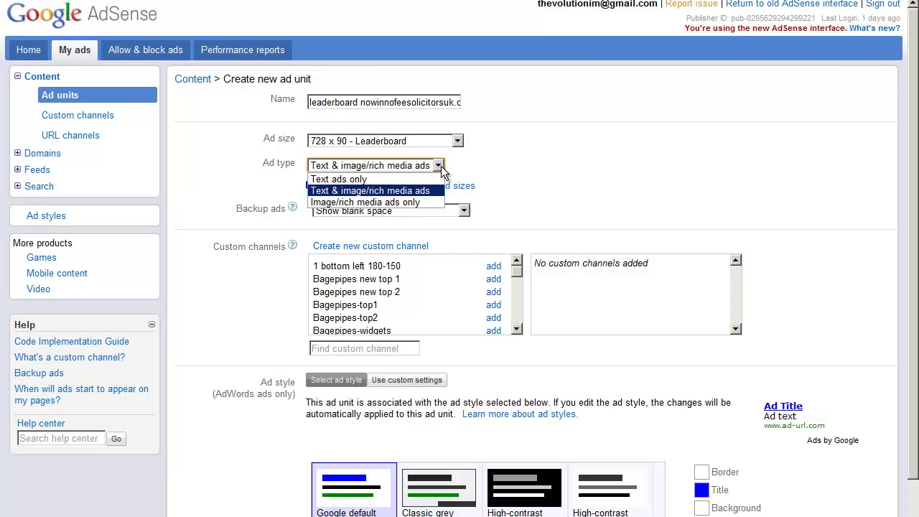
left_click(388, 191)
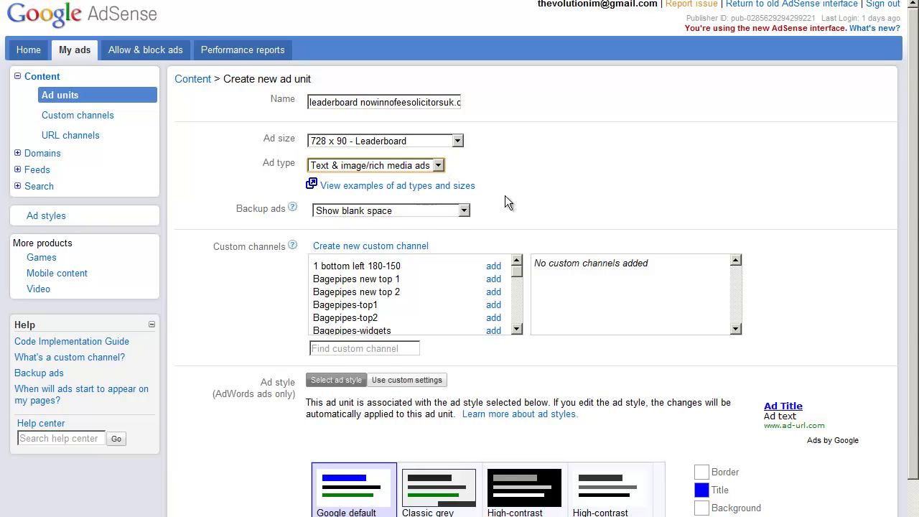
scroll(506, 197, "down", 2)
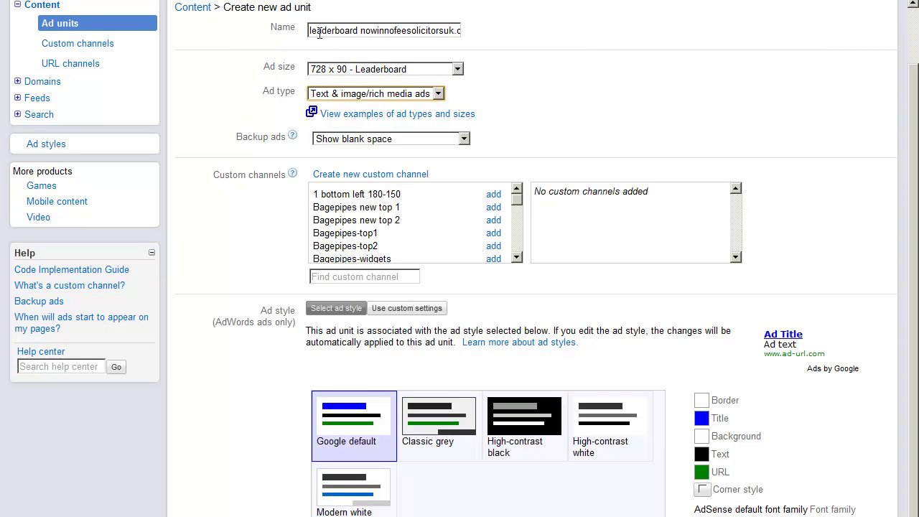
Trim the trailing slash and copy the finished name 'leaderboard nowinnofeesolicitorsuk.org'.
left_click_drag(310, 30, 436, 34)
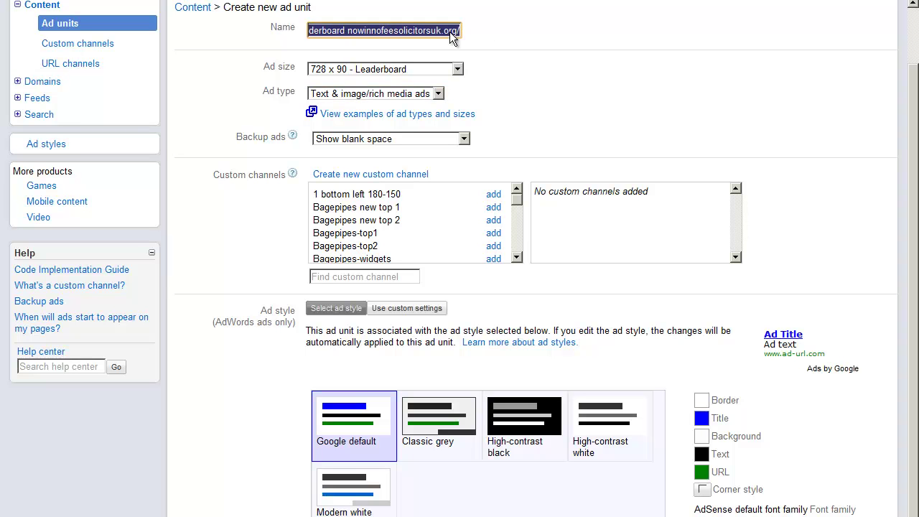
right_click(436, 36)
left_click(463, 88)
left_click(458, 30)
key("BackSpace")
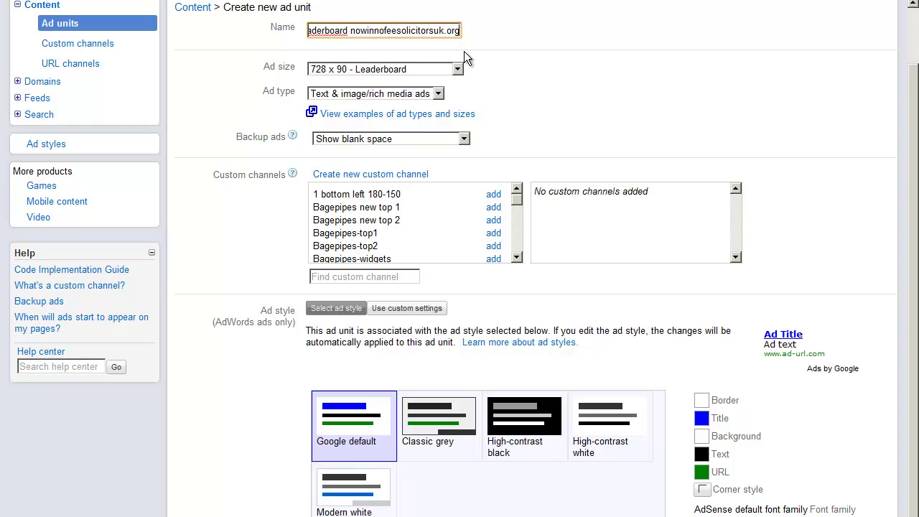
left_click_drag(421, 30, 393, 30)
key("ctrl+a")
right_click(393, 30)
left_click(428, 87)
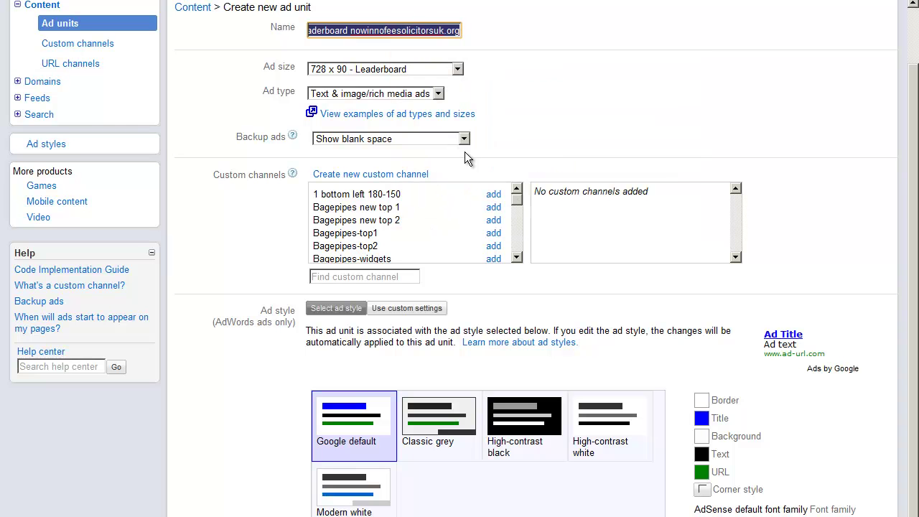
Create and save a custom channel named after the leaderboard ad unit.
left_click(381, 174)
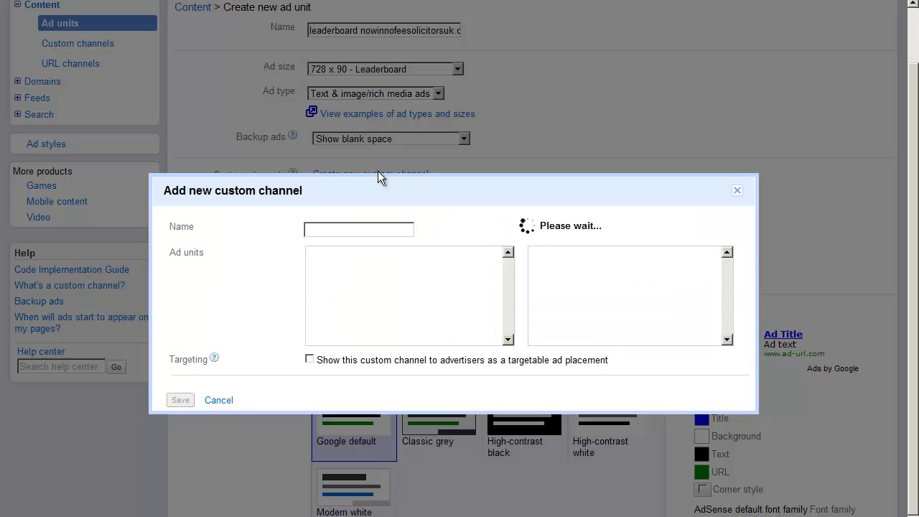
left_click(361, 158)
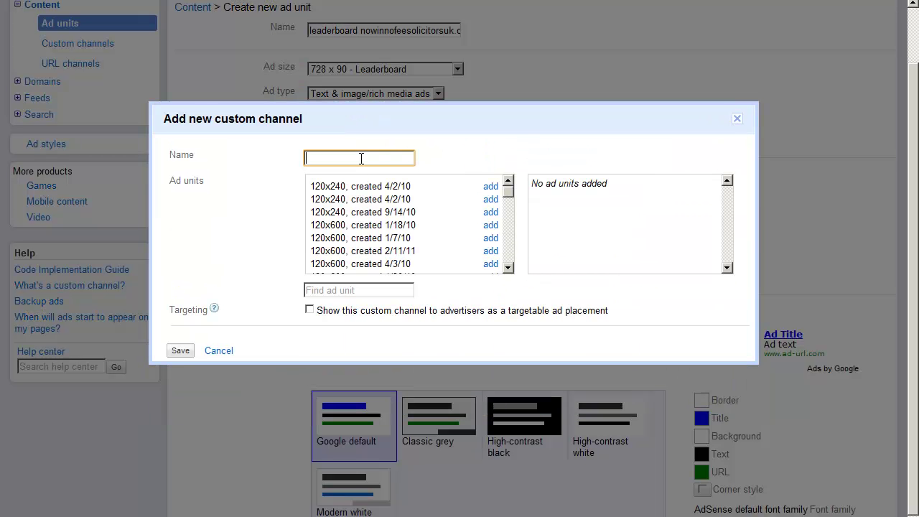
key("ctrl+v")
left_click(181, 351)
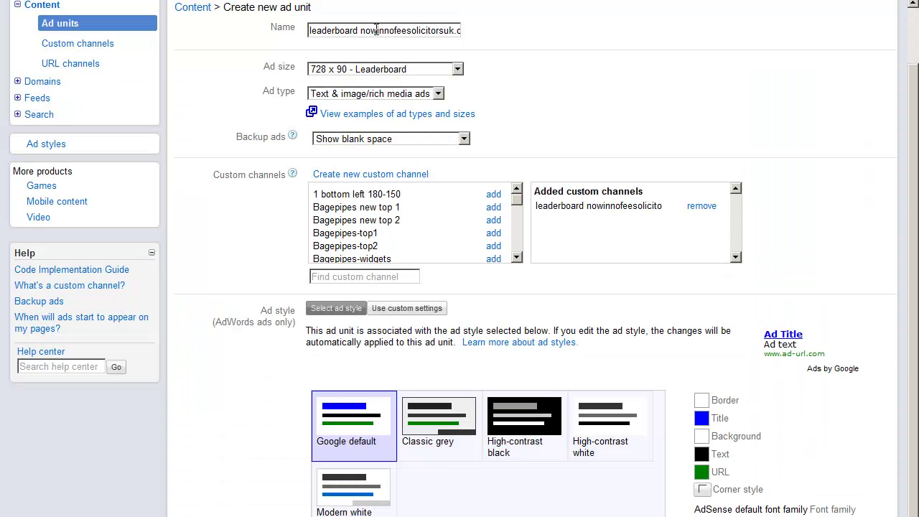
left_click_drag(357, 30, 478, 32)
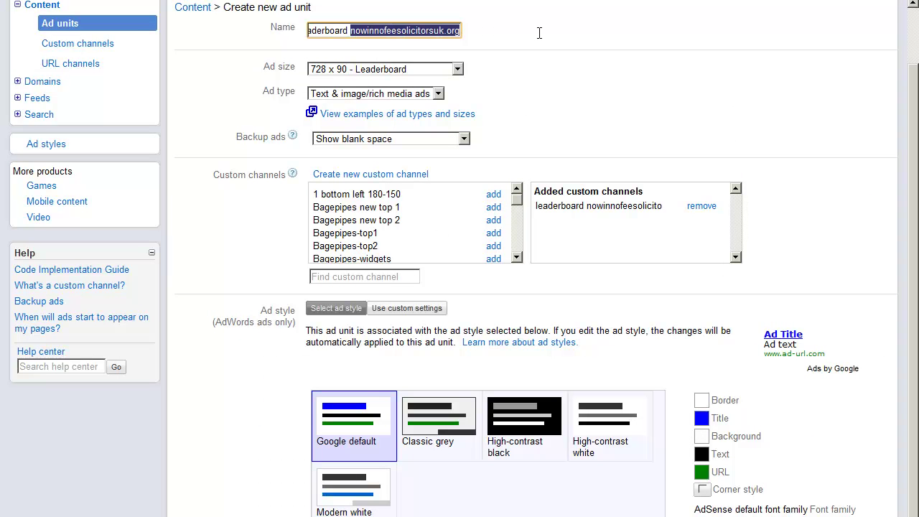
left_click_drag(349, 30, 285, 34)
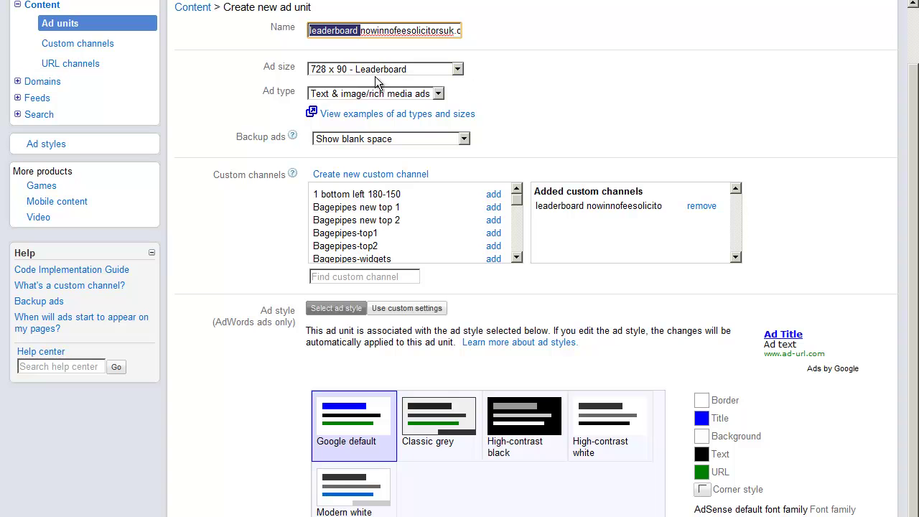
Try custom colours for the ad style, then return to the preset styles.
scroll(532, 127, "down", 1)
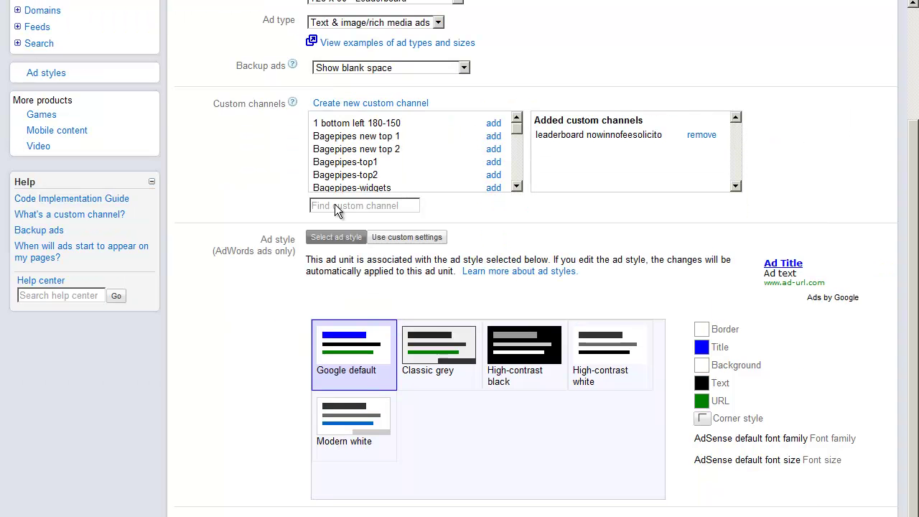
left_click(393, 238)
scroll(500, 300, "up", 1)
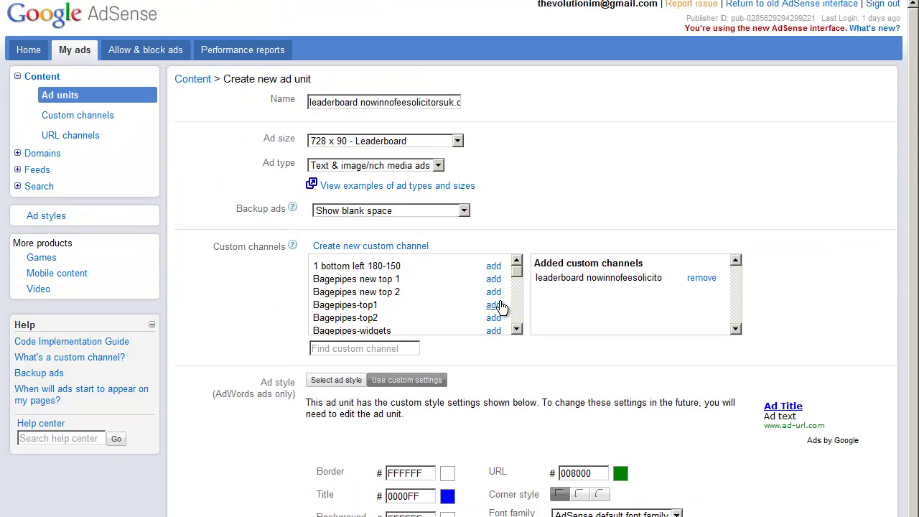
left_click(342, 380)
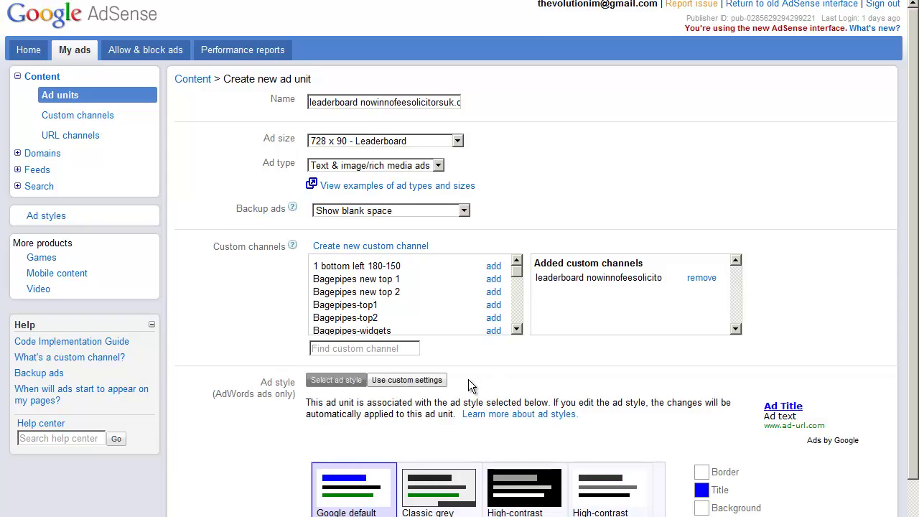
scroll(469, 379, "down", 2)
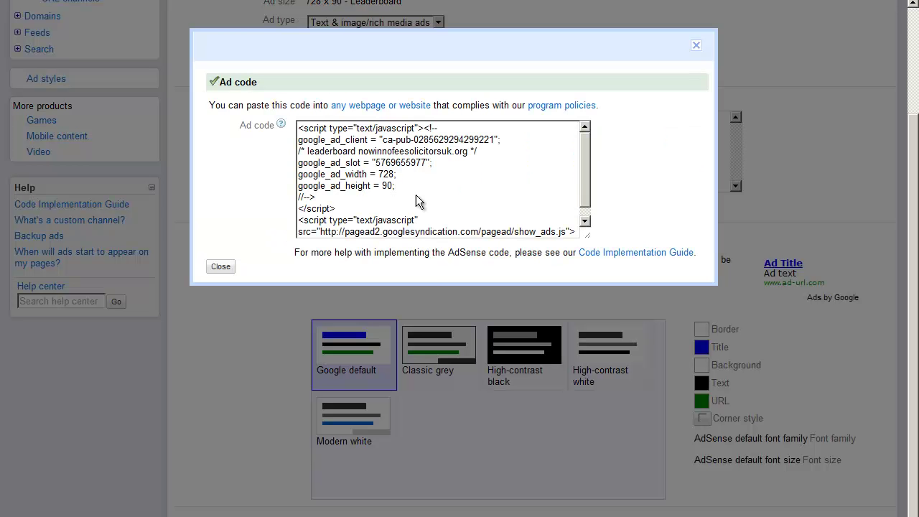
Save the leaderboard ad unit and copy its generated ad code.
left_click(417, 199)
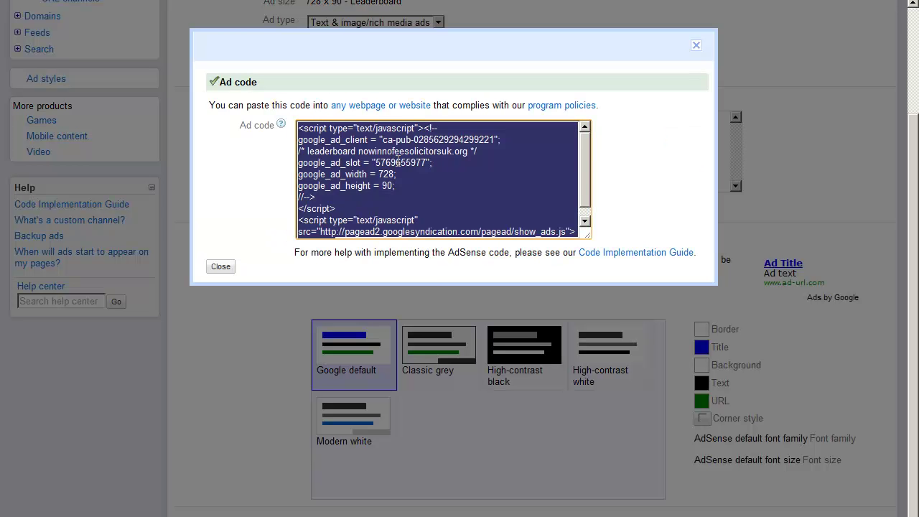
right_click(399, 165)
left_click(452, 217)
left_click(221, 267)
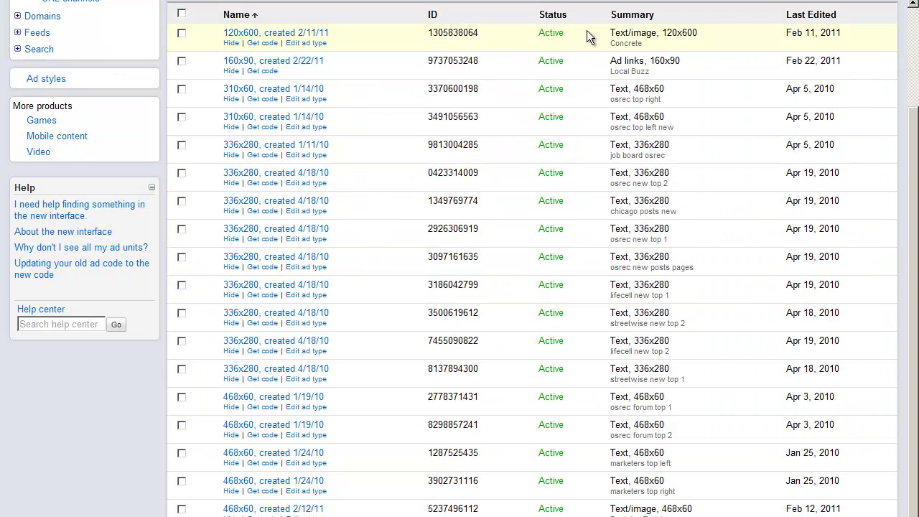
Paste the leaderboard ad code into Firepow's AdSense 728 x 90 Code box.
key("ctrl+Tab")
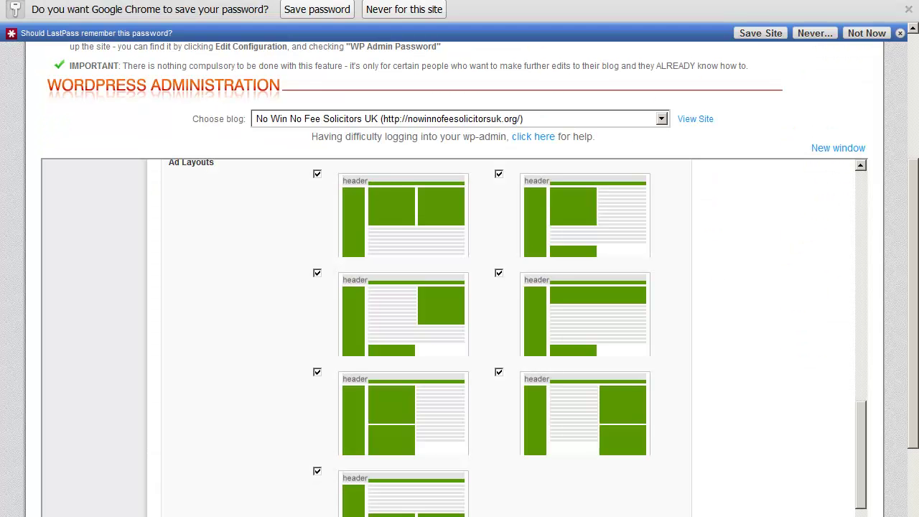
left_click_drag(865, 430, 865, 360)
left_click(391, 282)
key("ctrl+v")
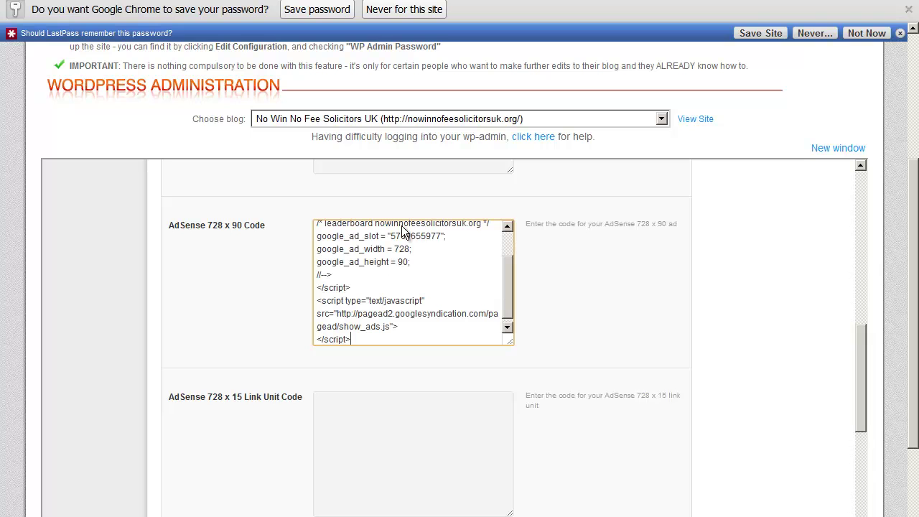
left_click_drag(402, 262, 434, 267)
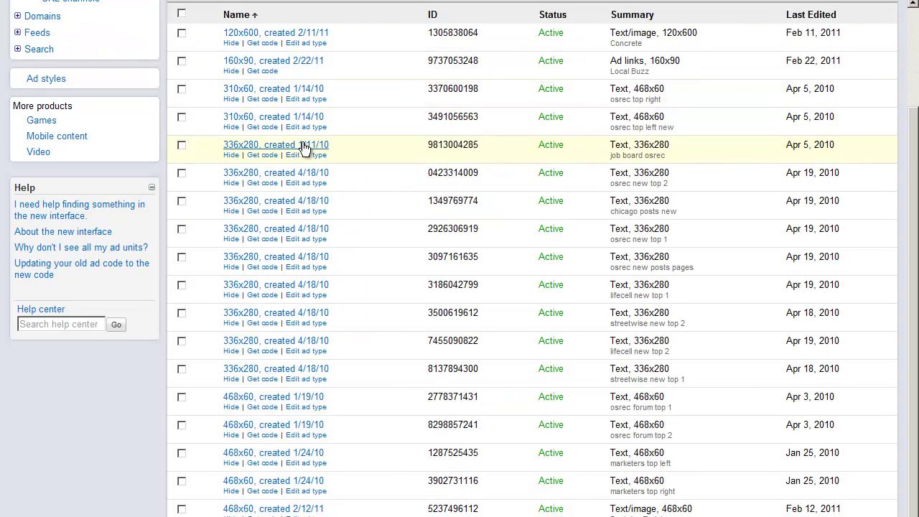
Start another ad unit and name it 'no win no fee solicitors uk'.
scroll(314, 147, "up", 3)
left_click(211, 100)
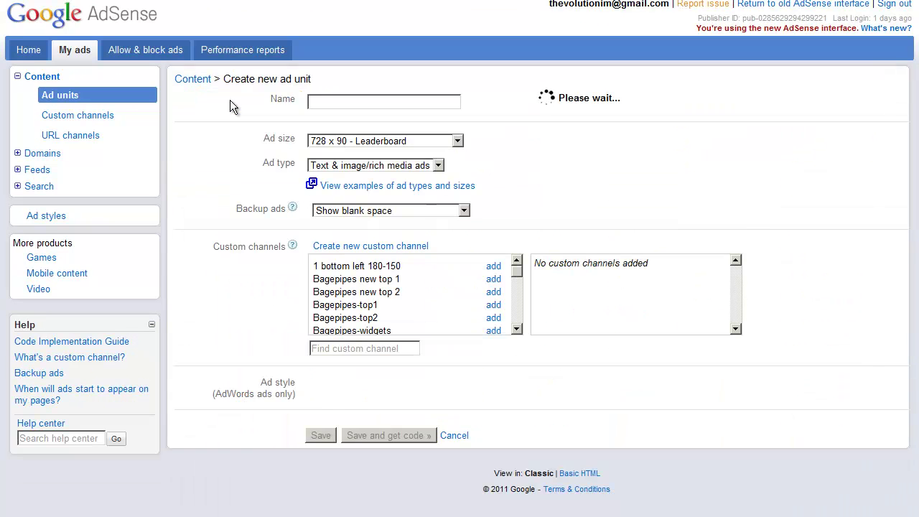
left_click(358, 102)
key("ctrl+v")
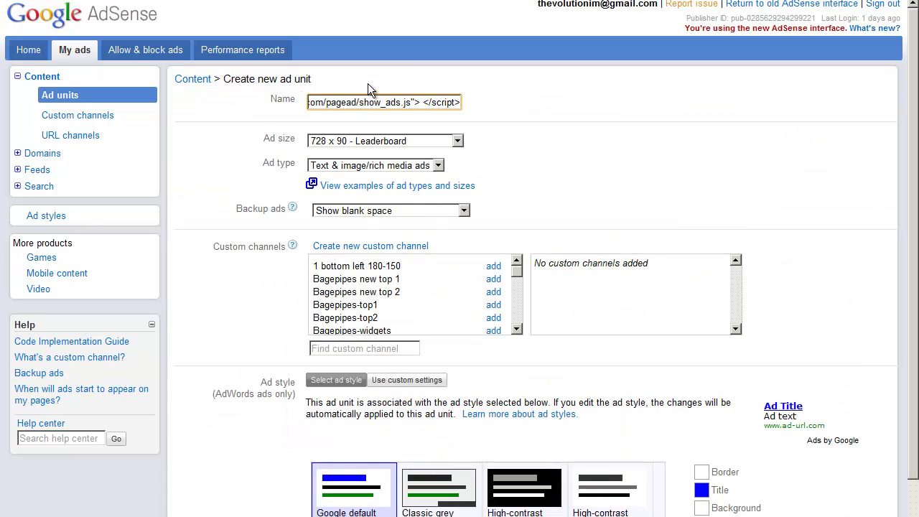
triple_click(392, 102)
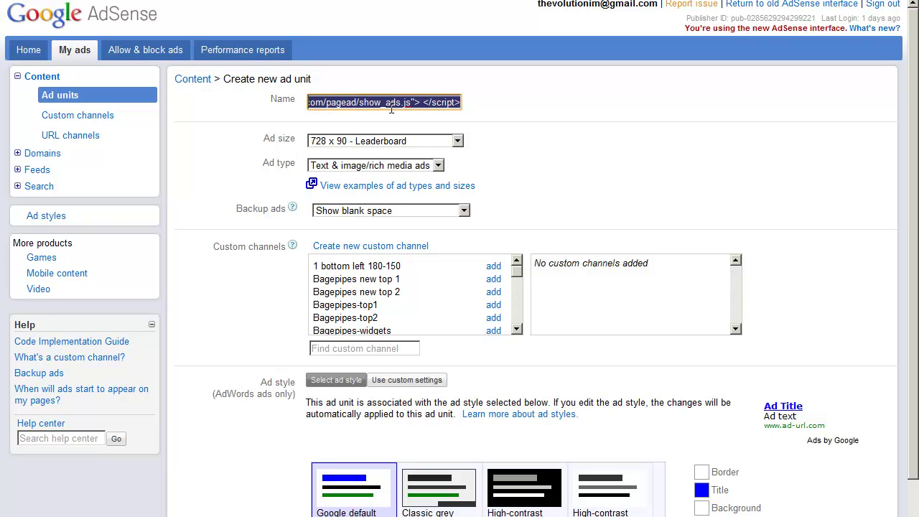
key("BackSpace")
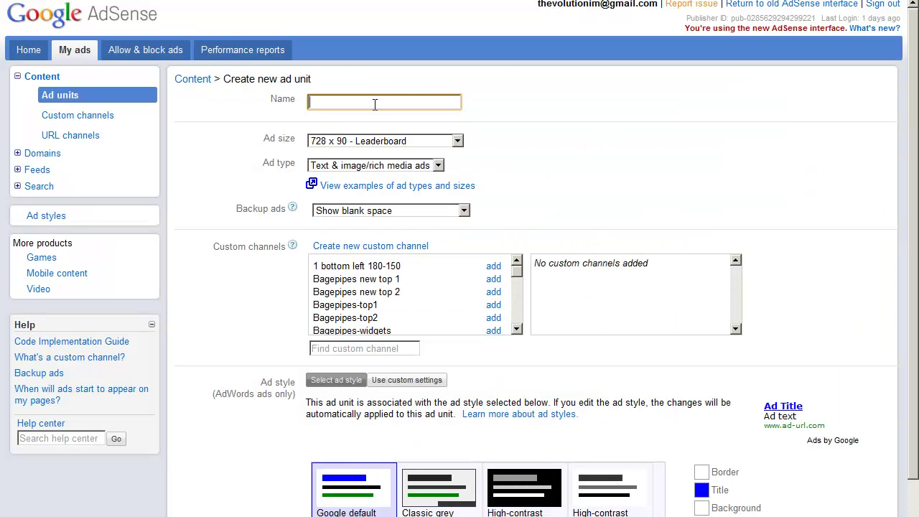
type("no win no fee splicitors uk")
left_click_drag(416, 106, 241, 106)
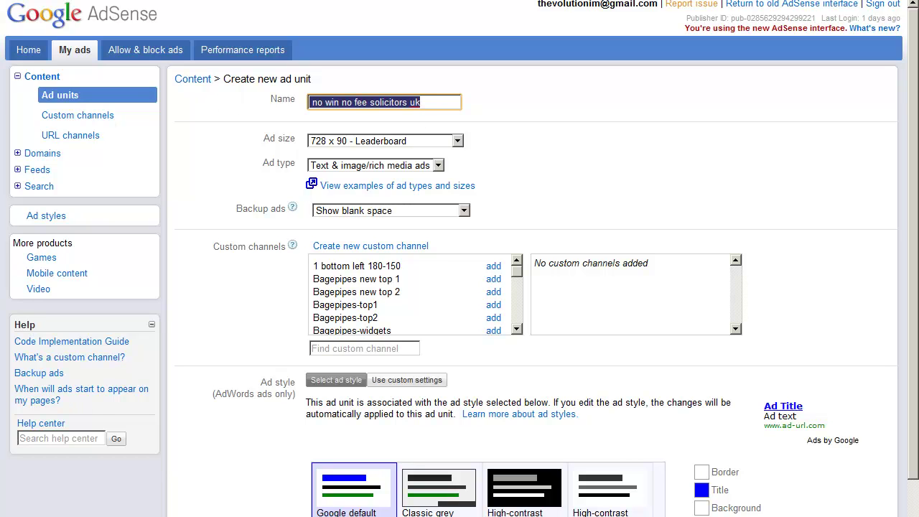
Paste the ad unit name into the Notepad notes for later reuse.
key("alt+Tab")
left_click(470, 128)
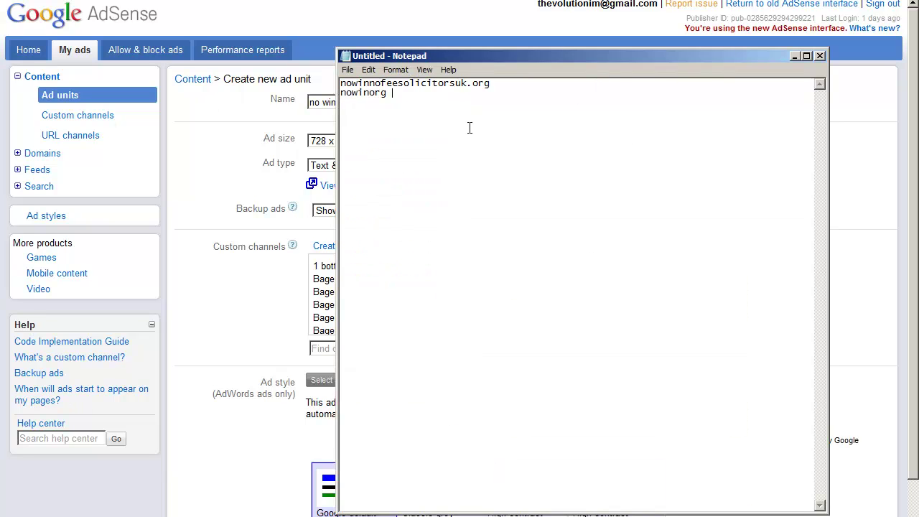
key("ctrl+v")
left_click(793, 56)
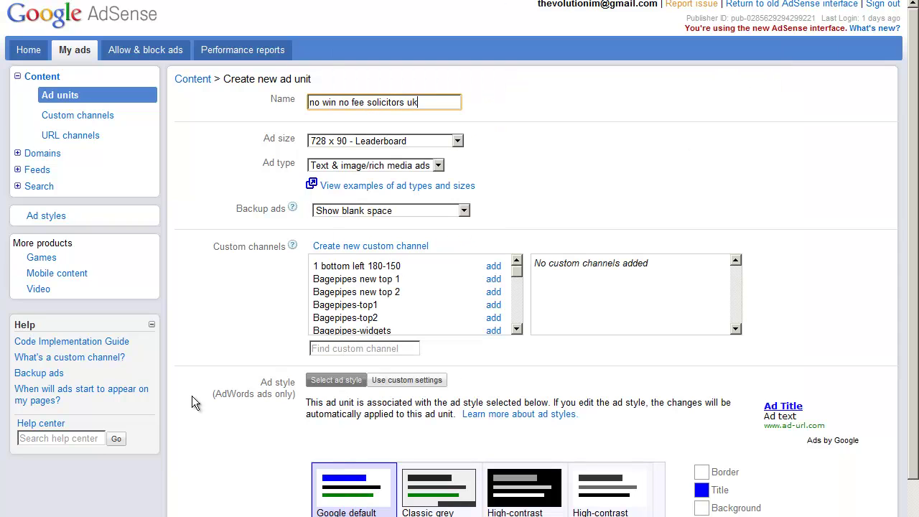
Set the ad size to 336 x 280 Large Rectangle.
left_click(457, 141)
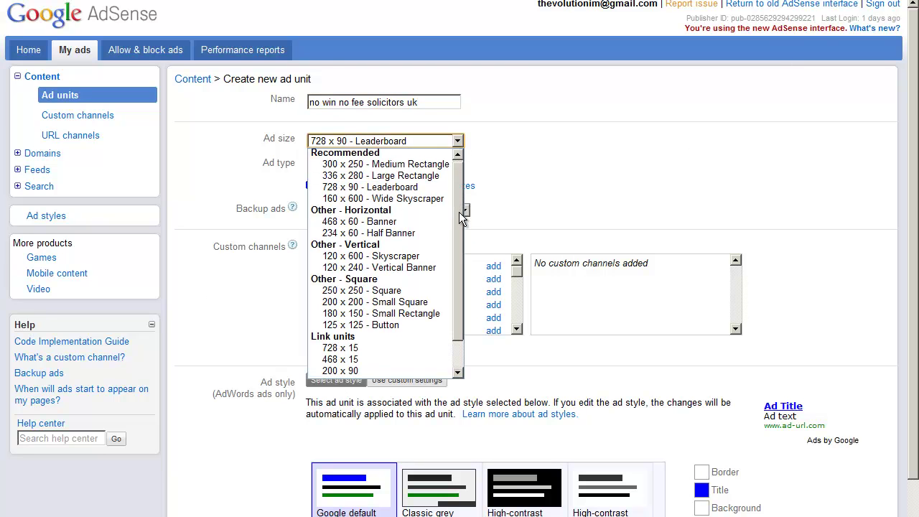
scroll(463, 215, "down", 1)
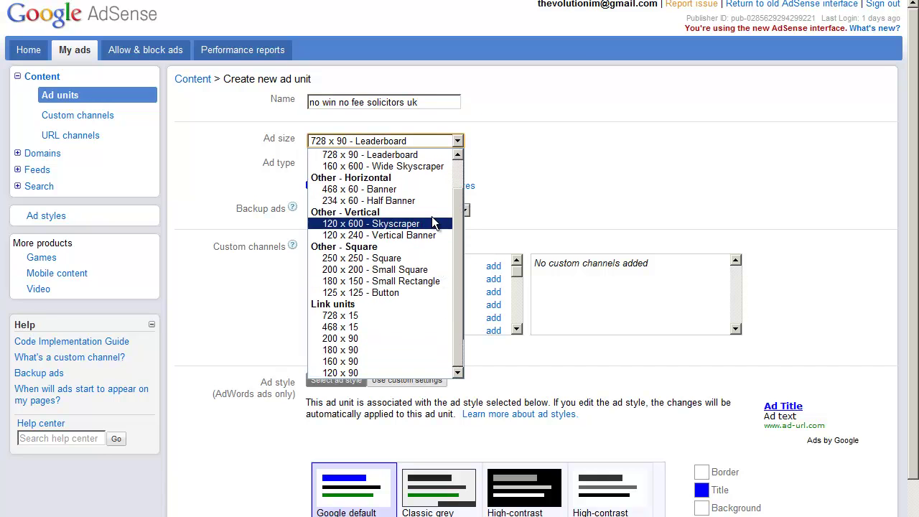
scroll(422, 203, "up", 1)
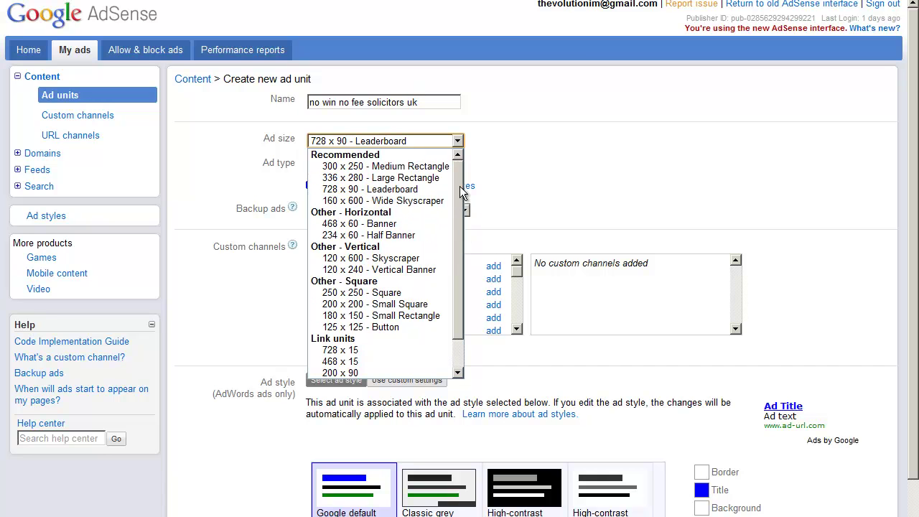
left_click(411, 178)
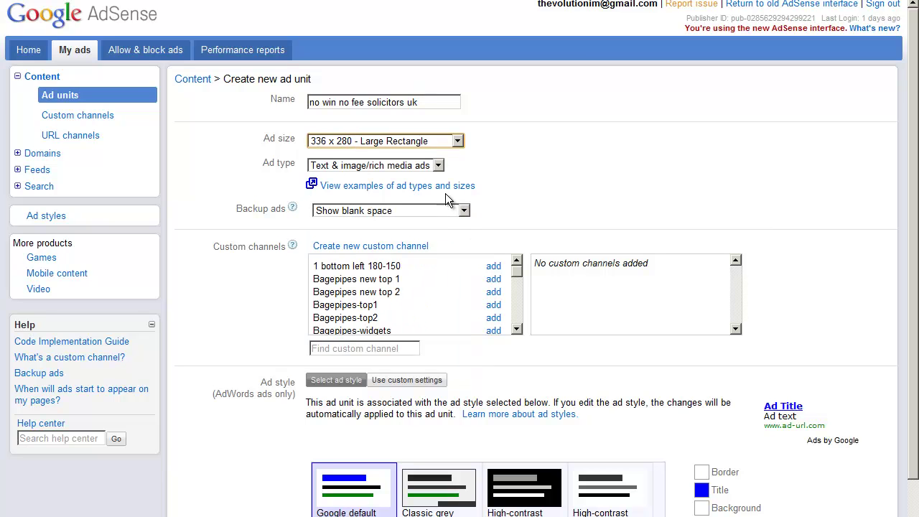
Append 'large rectangle' to the unit name and copy the full name.
left_click(431, 102)
type("large")
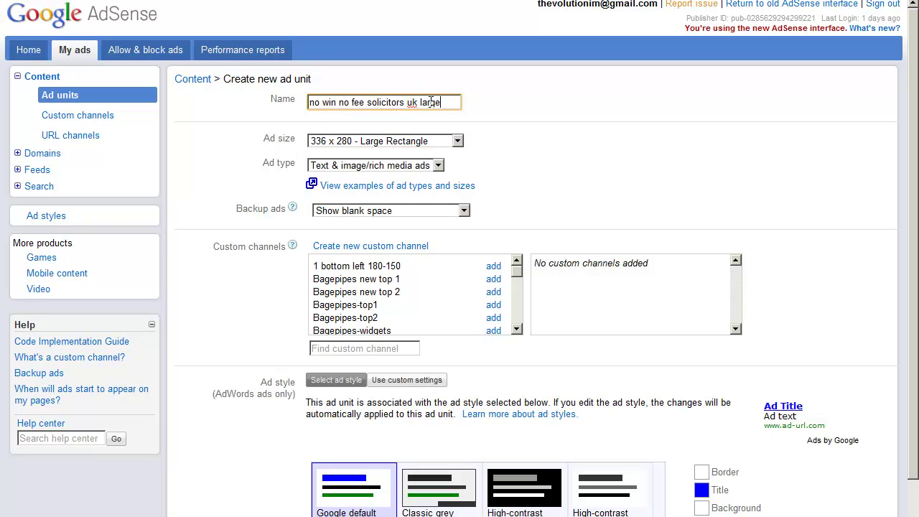
type(" rectangle")
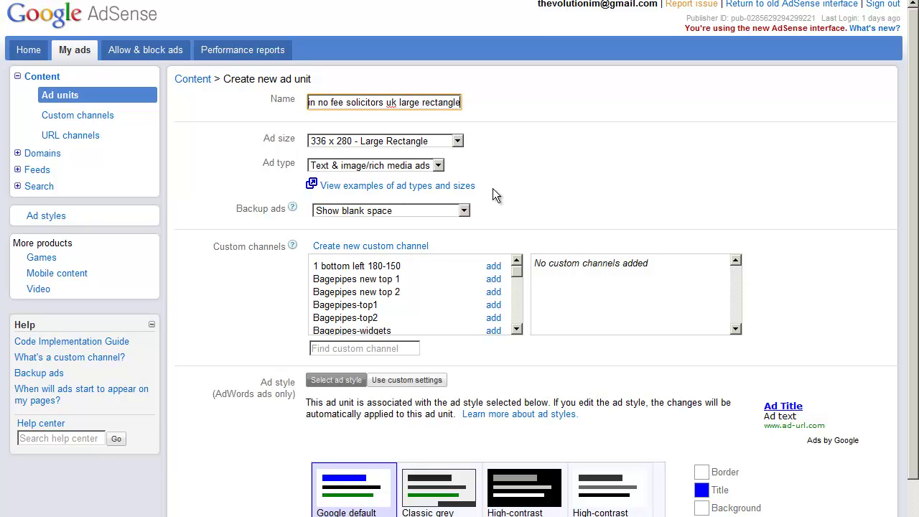
scroll(492, 188, "down", 3)
left_click_drag(425, 30, 340, 30)
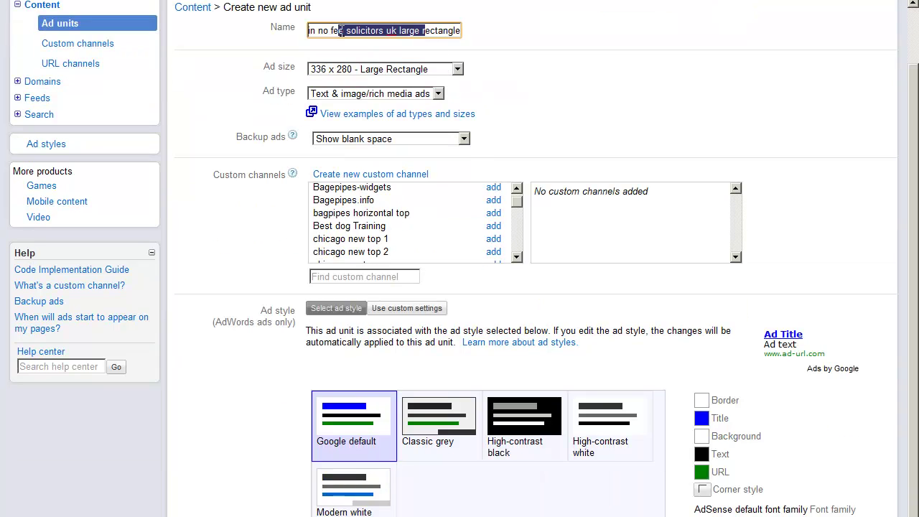
key("ctrl+a")
right_click(340, 30)
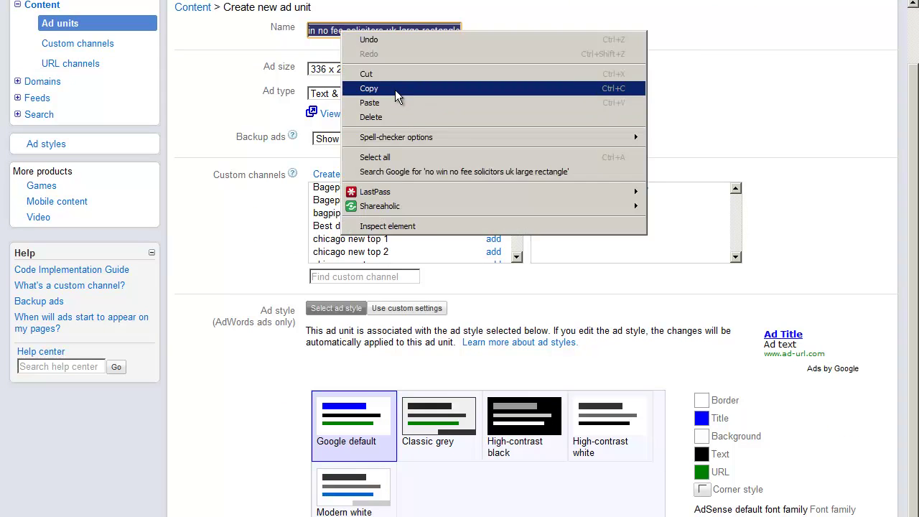
left_click(388, 88)
Create and save a custom channel with the copied name, then select the generated ad code.
scroll(535, 330, "down", 3)
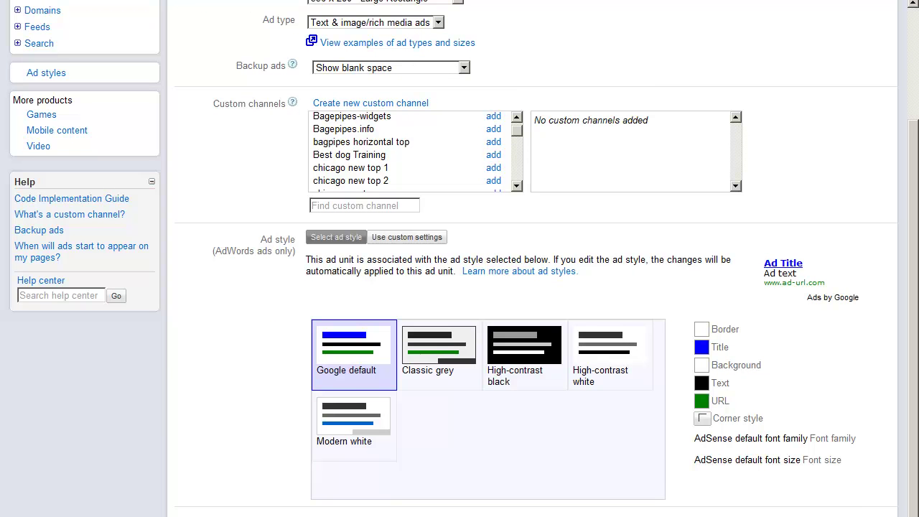
left_click(382, 103)
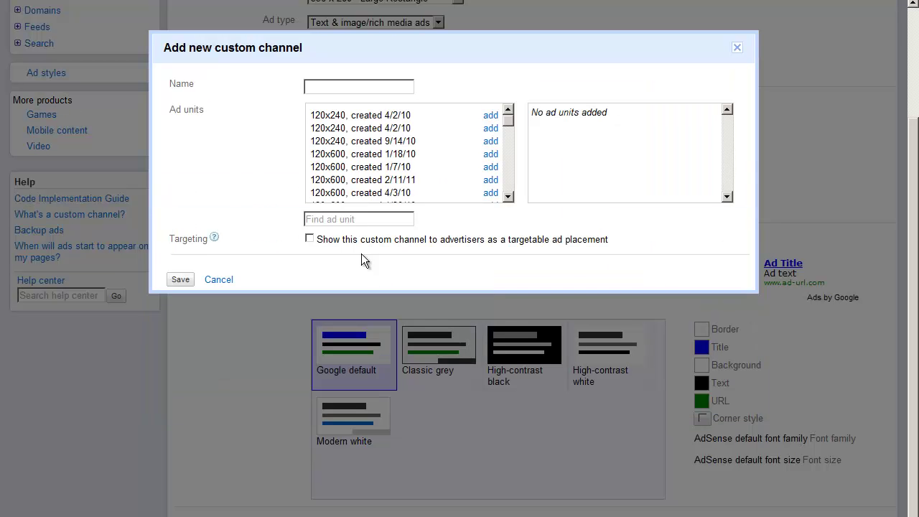
left_click(362, 87)
key("ctrl+v")
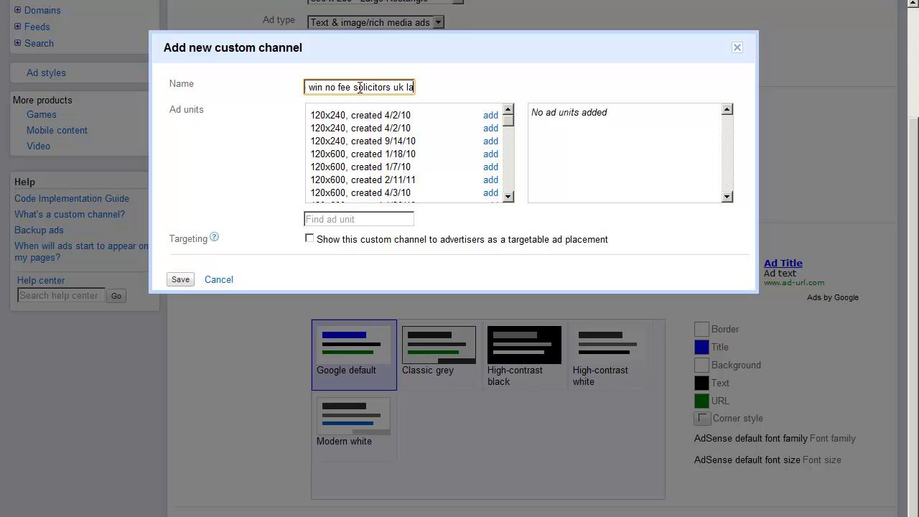
left_click(180, 281)
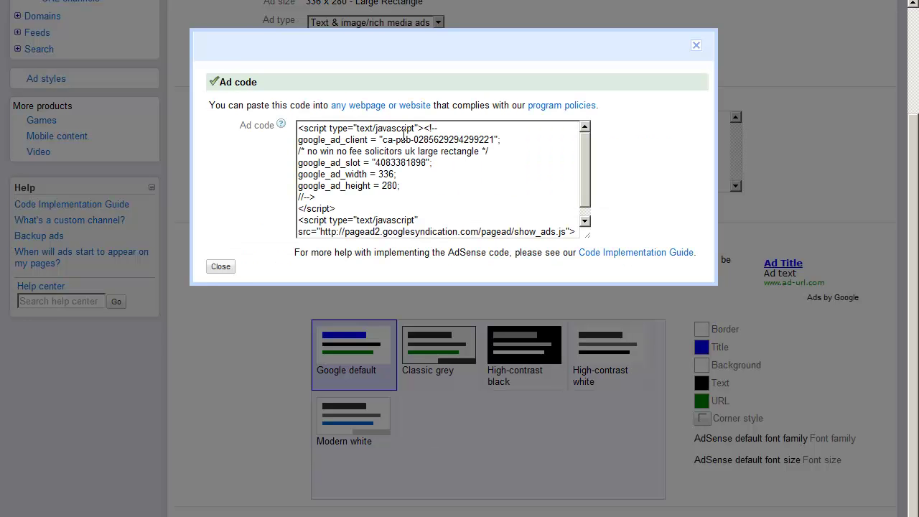
left_click(392, 143)
Copy the large rectangle ad code and paste it into Firepow's AdSense 336 x 280 Code box.
right_click(411, 180)
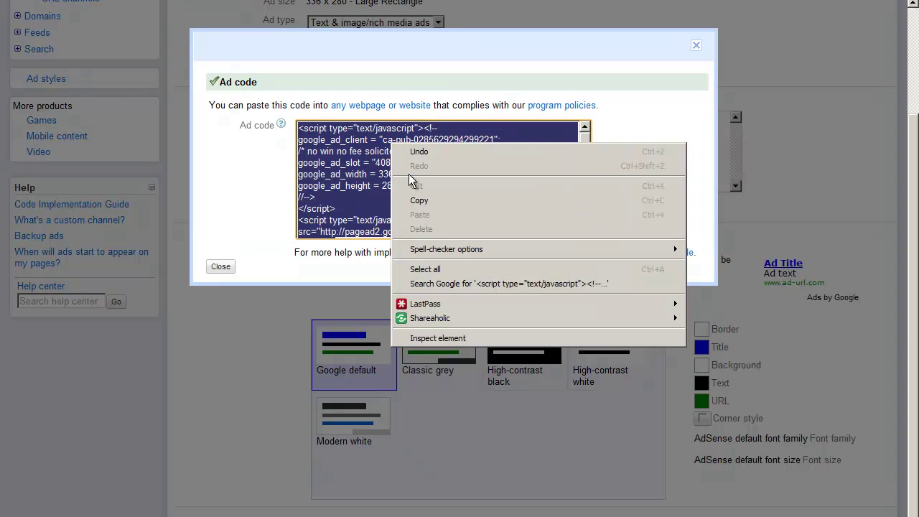
left_click(431, 201)
left_click(294, 154)
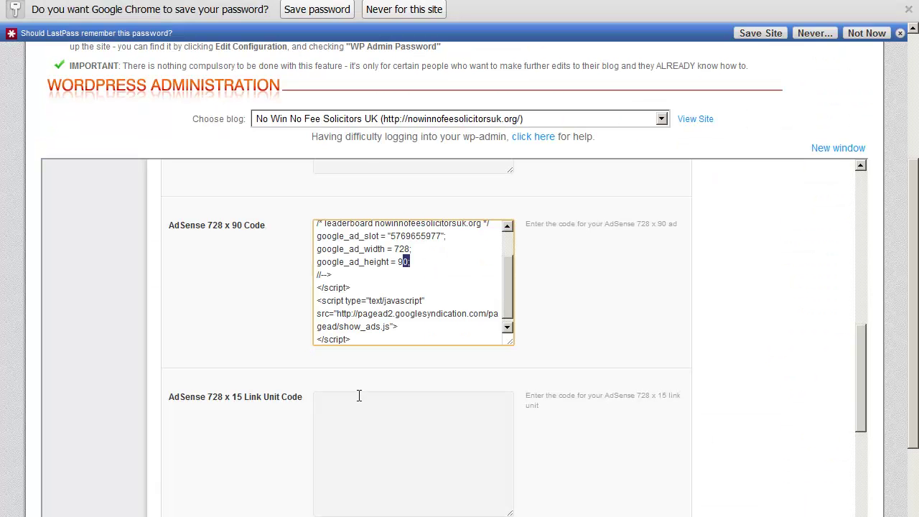
scroll(386, 426, "up", 2)
left_click(386, 213)
right_click(387, 213)
left_click(416, 284)
scroll(614, 290, "up", 4)
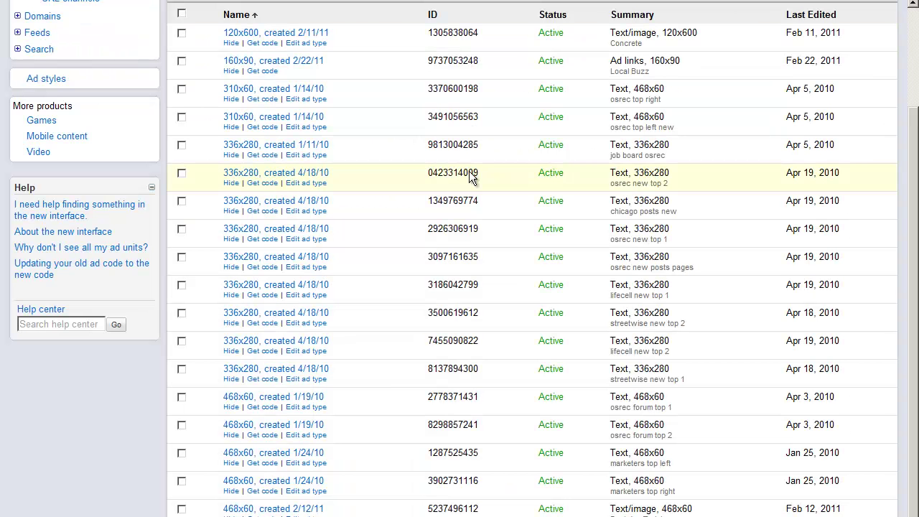
scroll(427, 144, "up", 1)
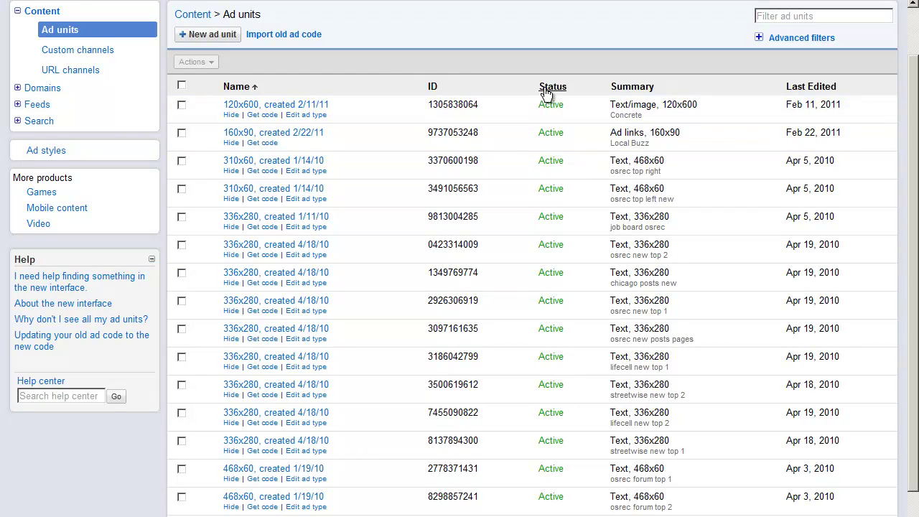
Sort ad units by newest edited, then start a new 160 x 600 Wide Skyscraper unit.
left_click(799, 92)
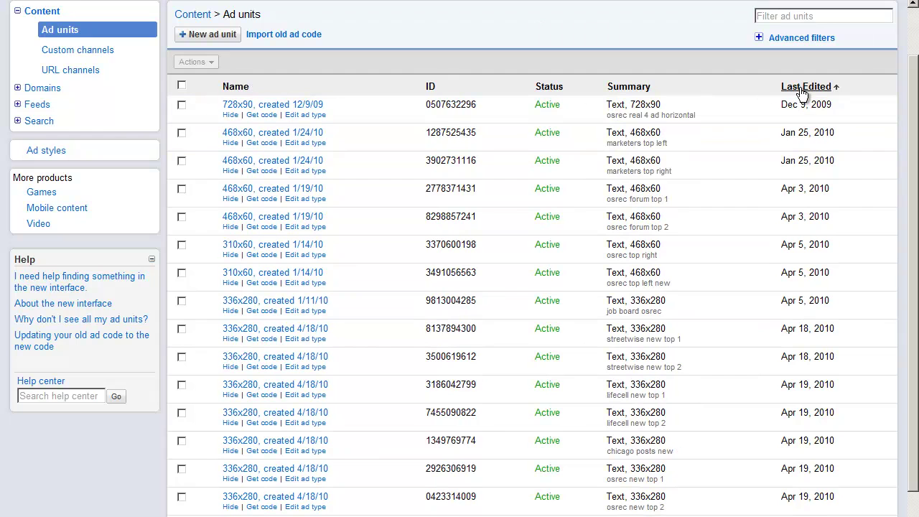
left_click(799, 87)
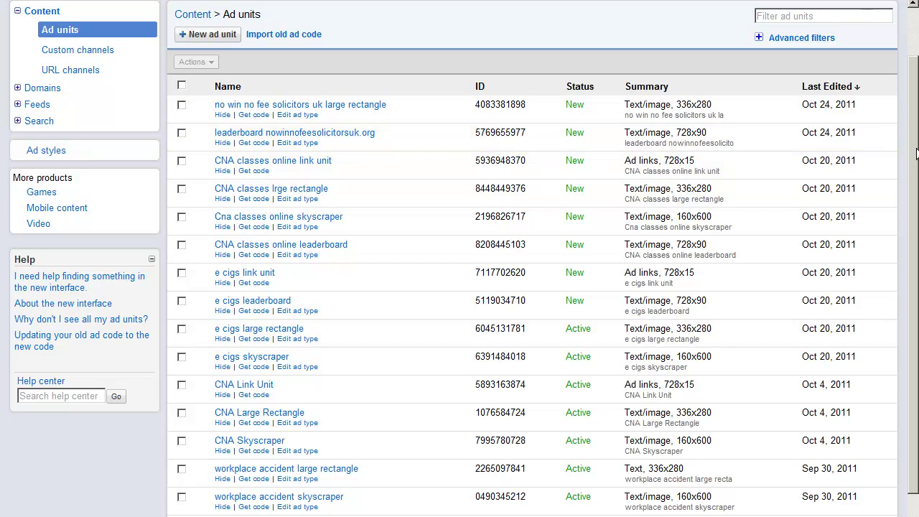
scroll(445, 92, "up", 2)
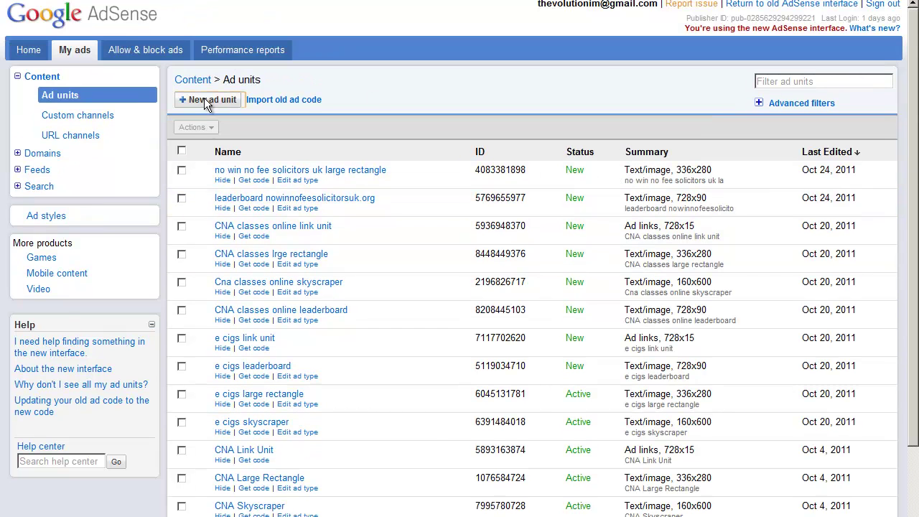
left_click(205, 99)
left_click(357, 100)
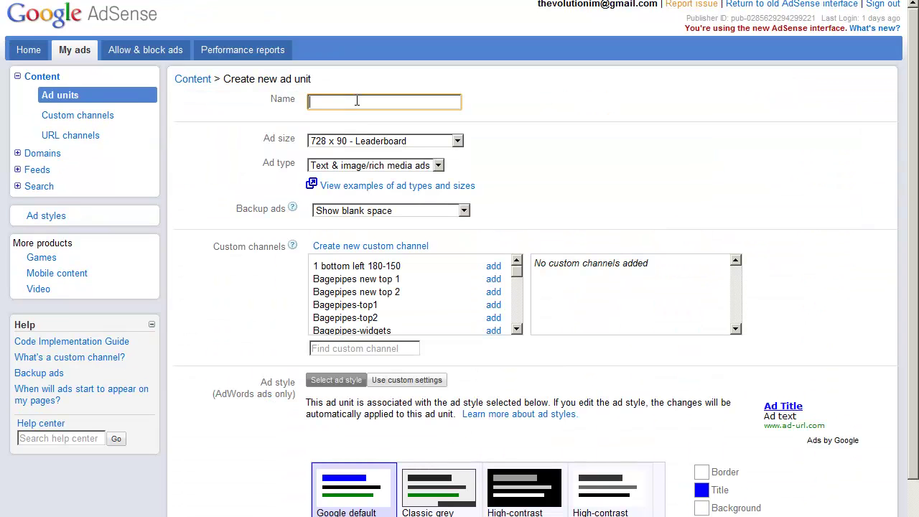
left_click(461, 143)
left_click_drag(461, 183, 460, 189)
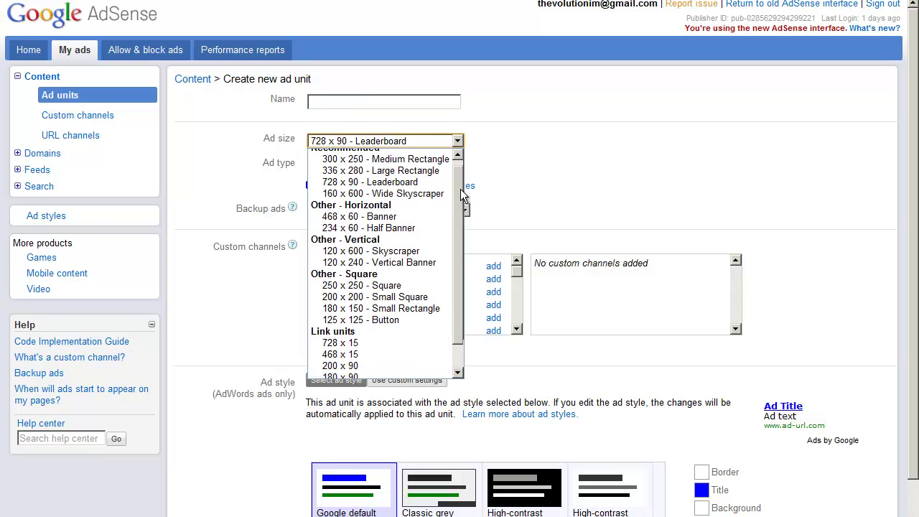
left_click(382, 196)
Name the unit 'Skyscraper no win no fee solicitors uk' and copy the name.
left_click(382, 100)
type("S")
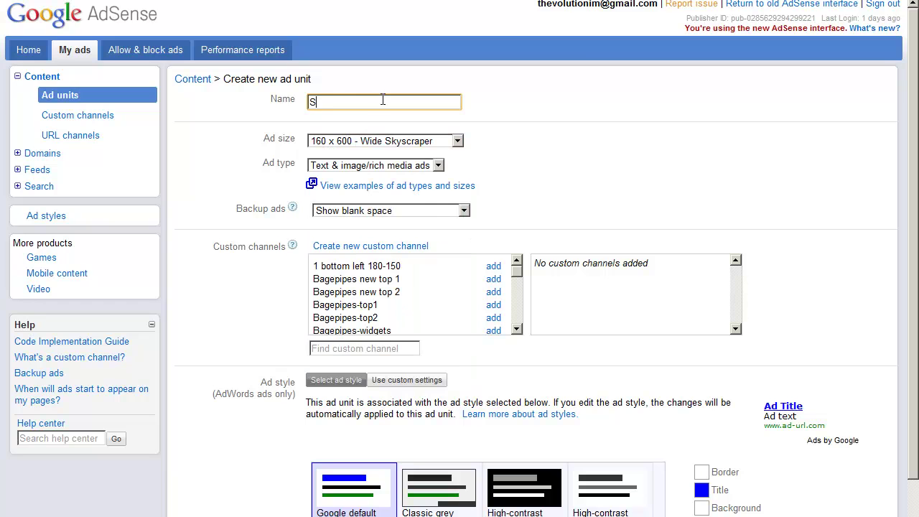
type("kyscraper no win no fee solicitors uk")
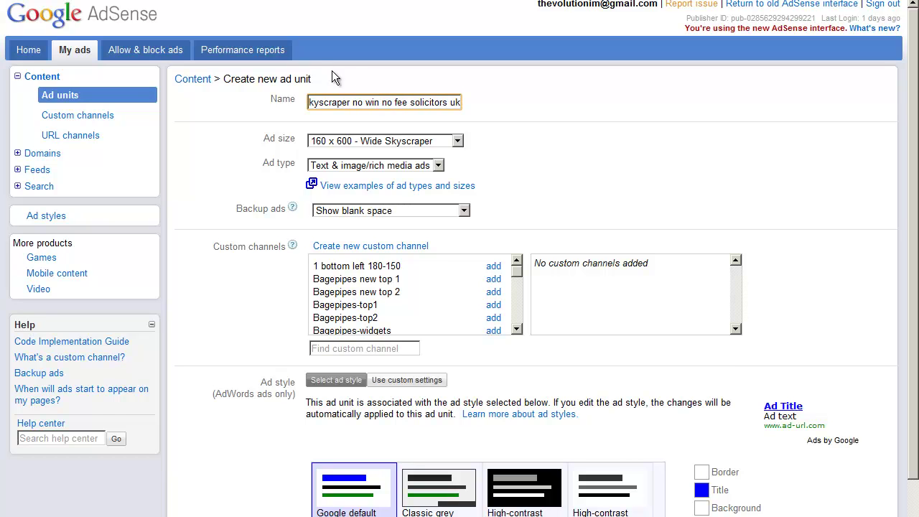
triple_click(368, 102)
right_click(368, 104)
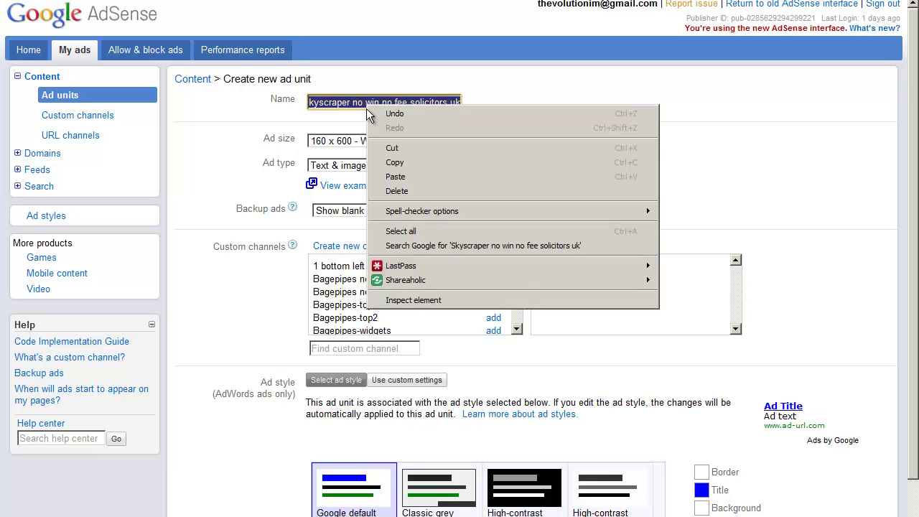
left_click(405, 159)
scroll(545, 296, "down", 2)
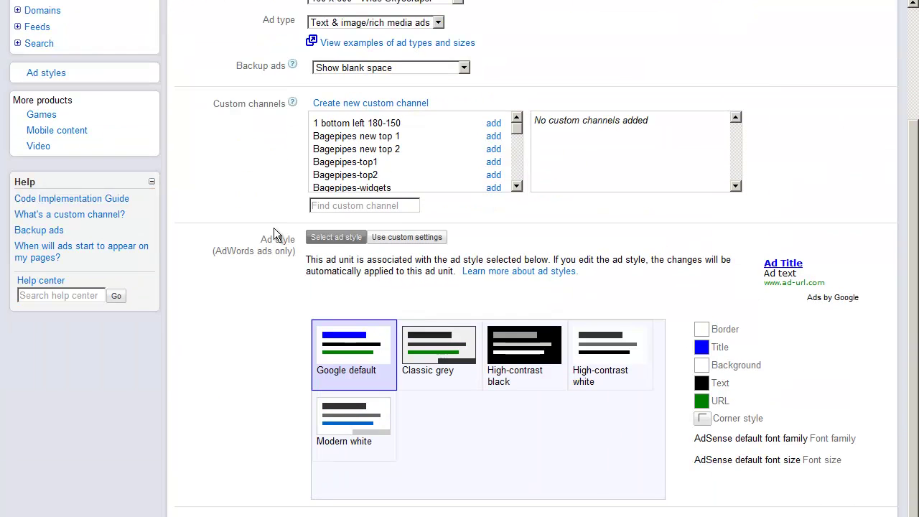
Create and save a custom channel named after the Skyscraper unit.
left_click(388, 105)
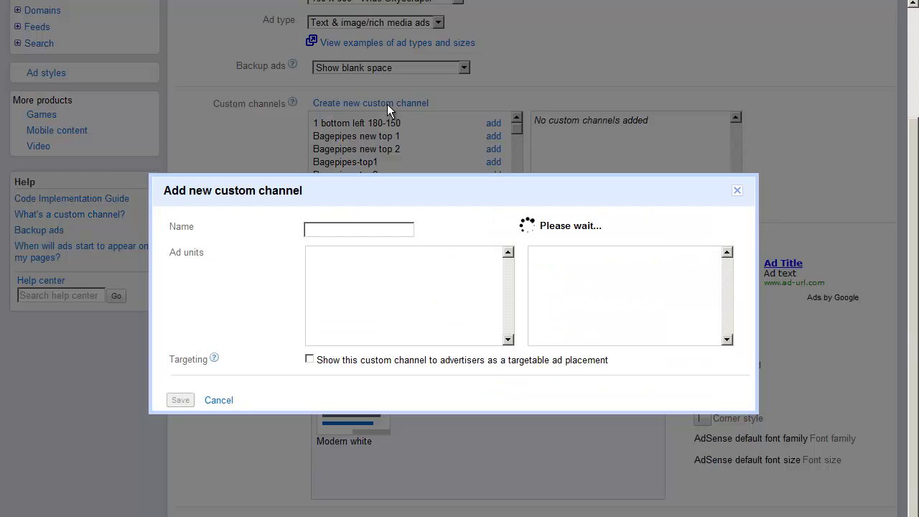
left_click(373, 87)
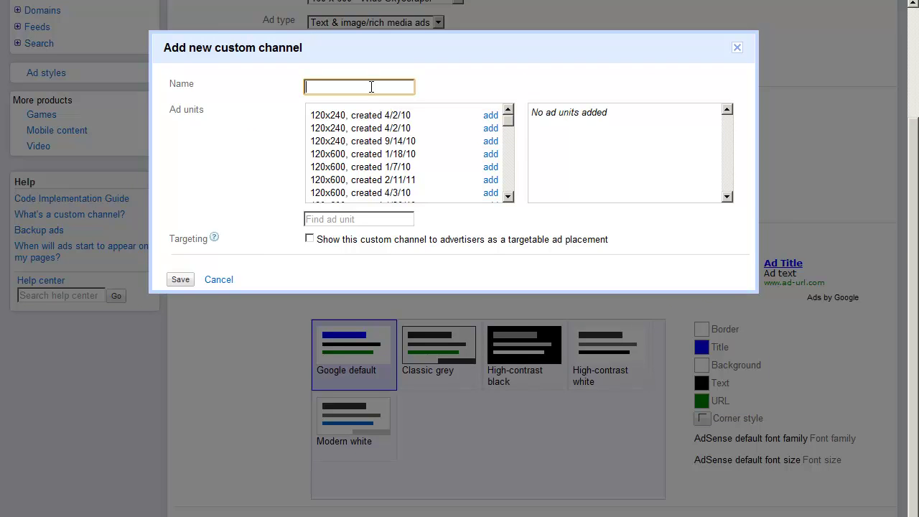
key("ctrl+v")
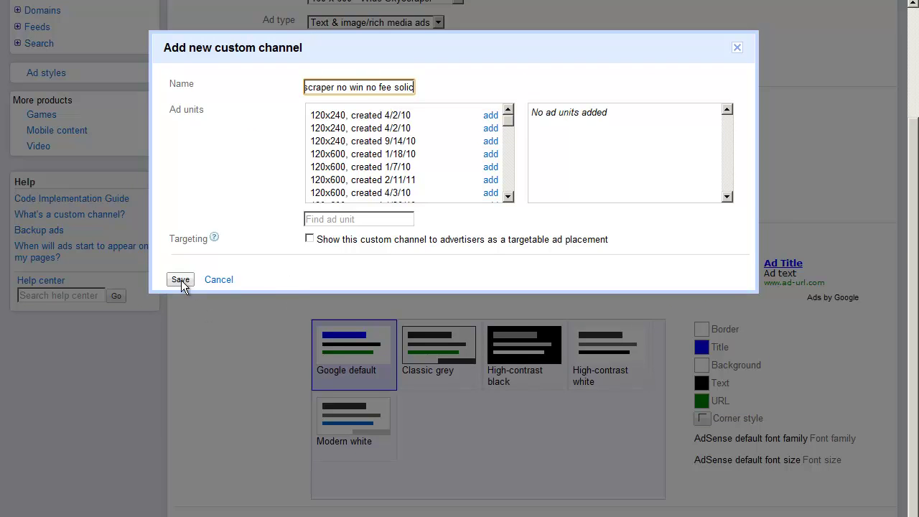
left_click(181, 280)
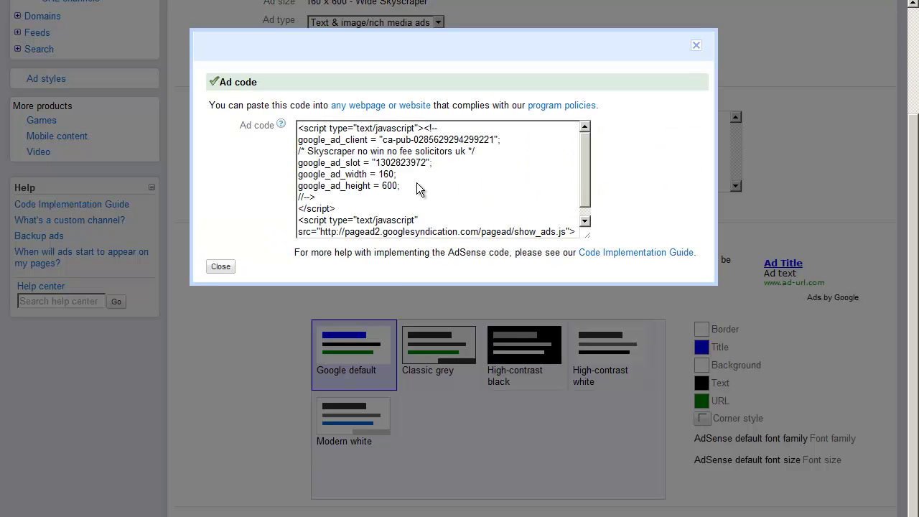
Copy the skyscraper ad code and return to the WordPress admin window.
left_click(413, 175)
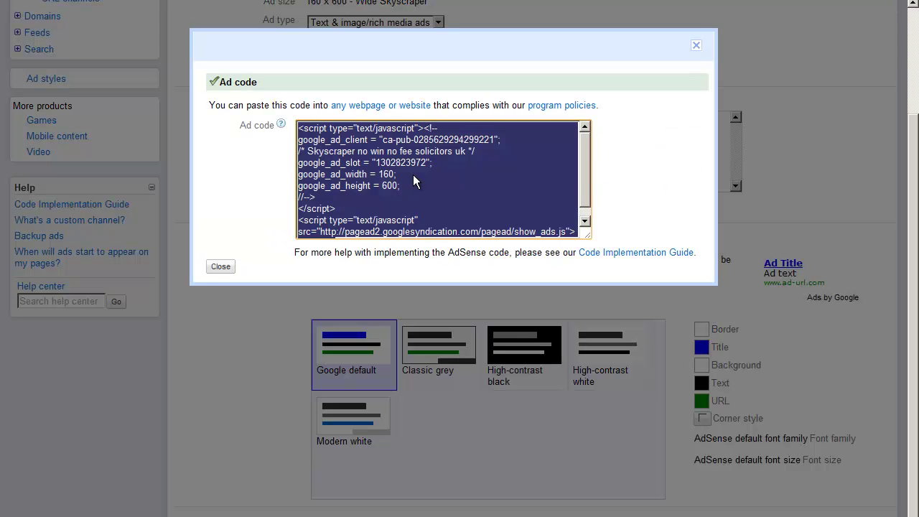
right_click(413, 175)
left_click(453, 233)
left_click(220, 267)
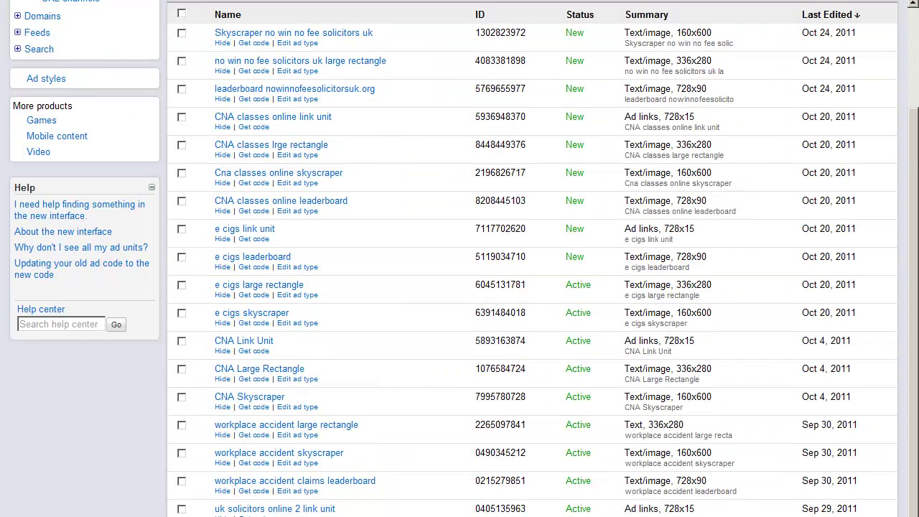
key("alt+Tab")
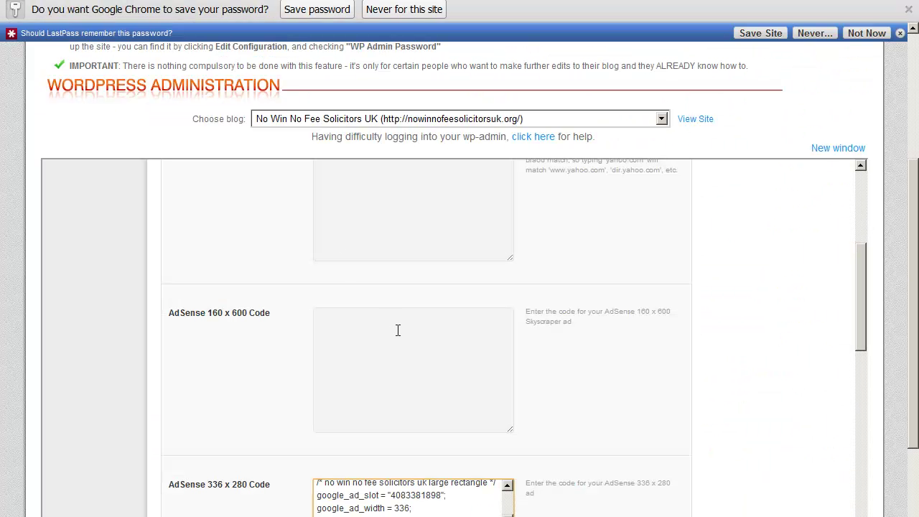
Paste the skyscraper ad code into Firepow's AdSense 160 x 600 Code box.
left_click(393, 355)
key("ctrl+v")
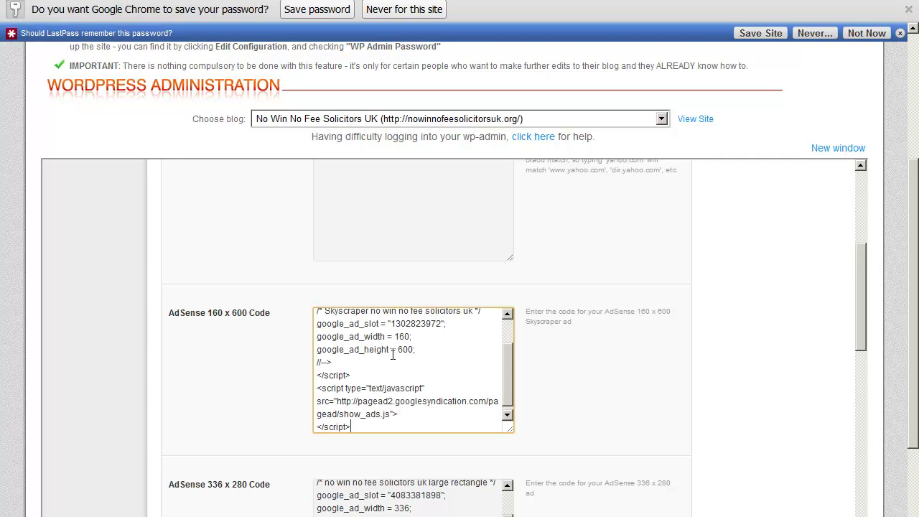
left_click_drag(867, 296, 872, 410)
left_click(406, 279)
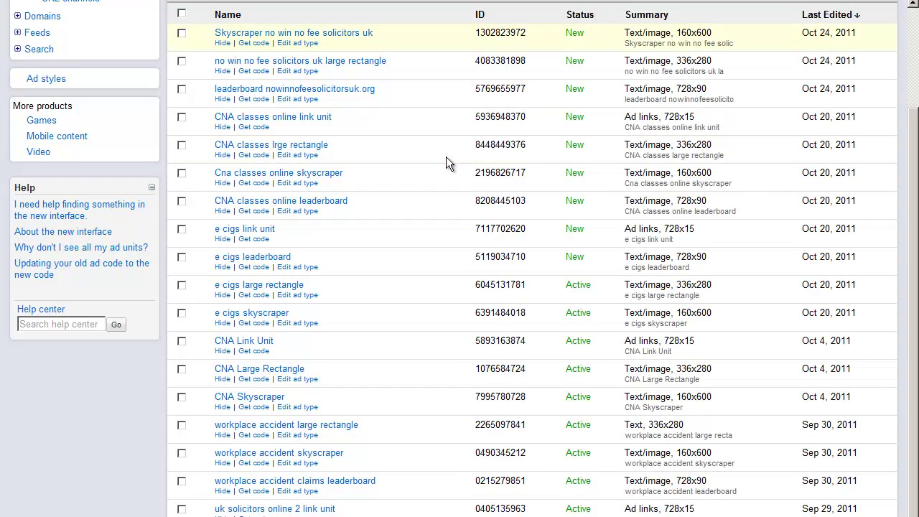
scroll(445, 160, "up", 3)
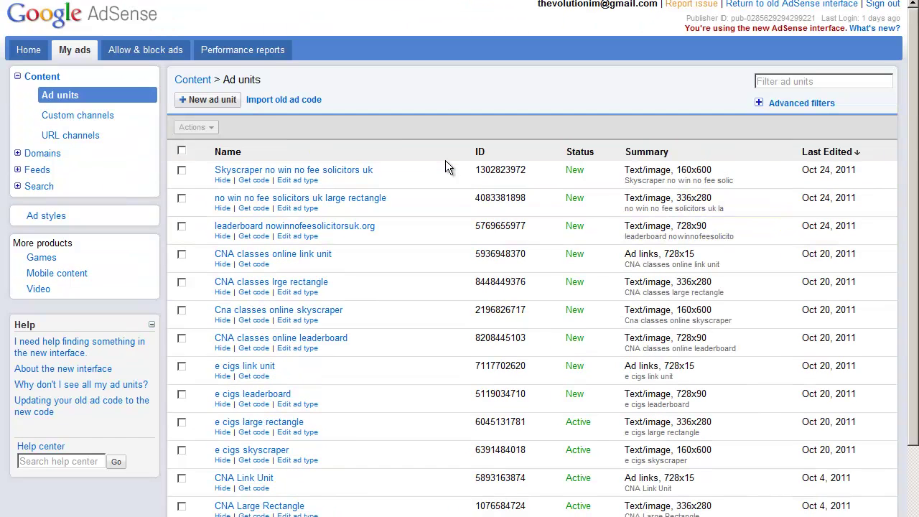
Create a 728 x 15 link unit named 'no win no fee solicitors uk link unit'.
left_click(213, 101)
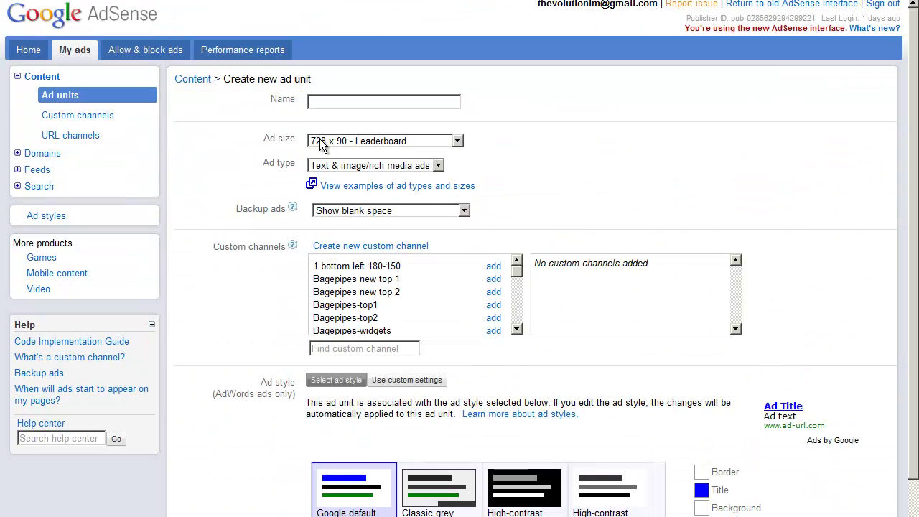
left_click(457, 140)
scroll(460, 184, "down", 1)
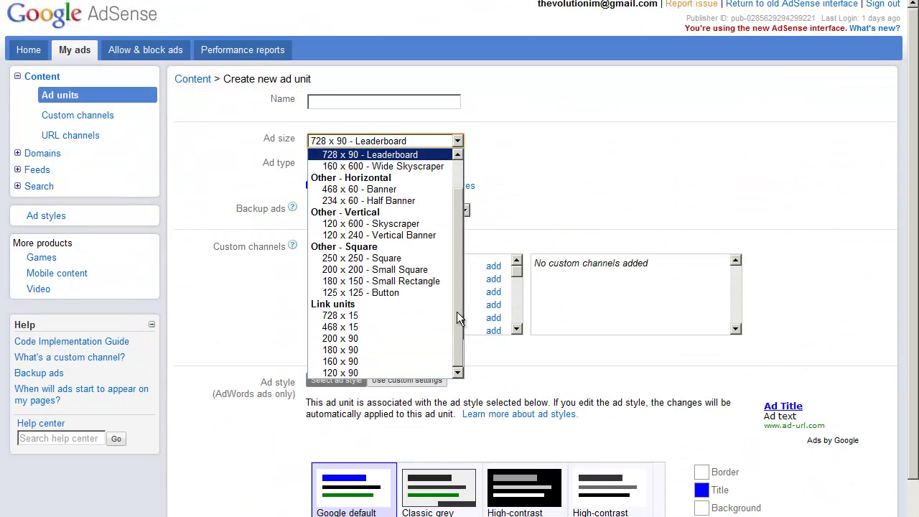
left_click(360, 313)
left_click(367, 102)
type("no w")
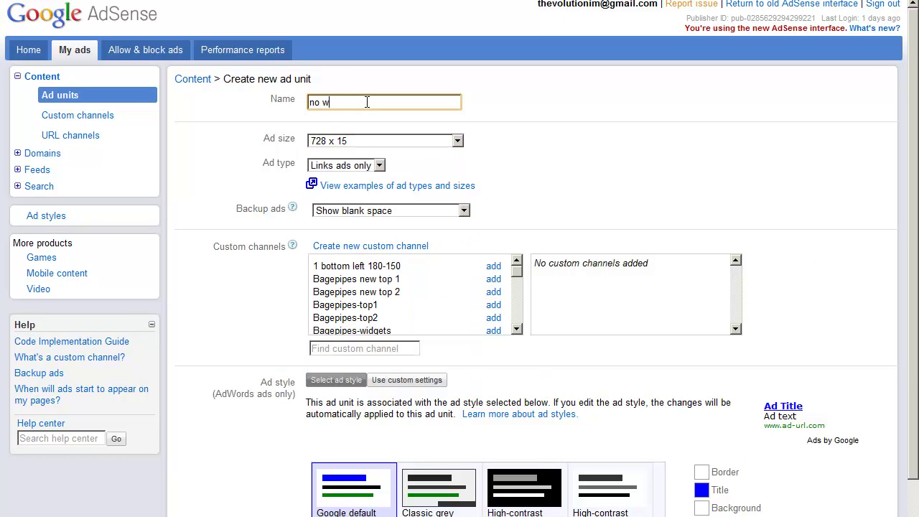
type("in no fee solicitors uk link unit")
Copy the unit name into a new custom channel and save it.
left_click_drag(454, 102, 253, 104)
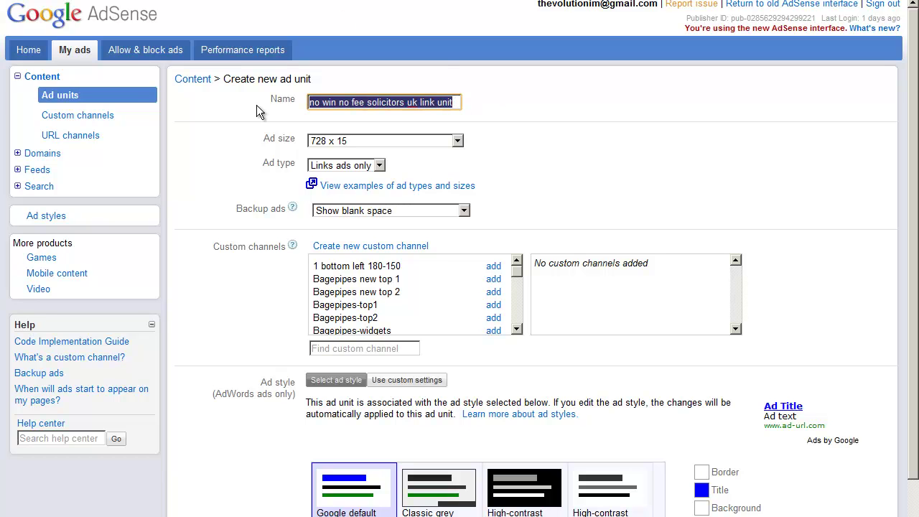
right_click(351, 101)
left_click(392, 156)
left_click(395, 246)
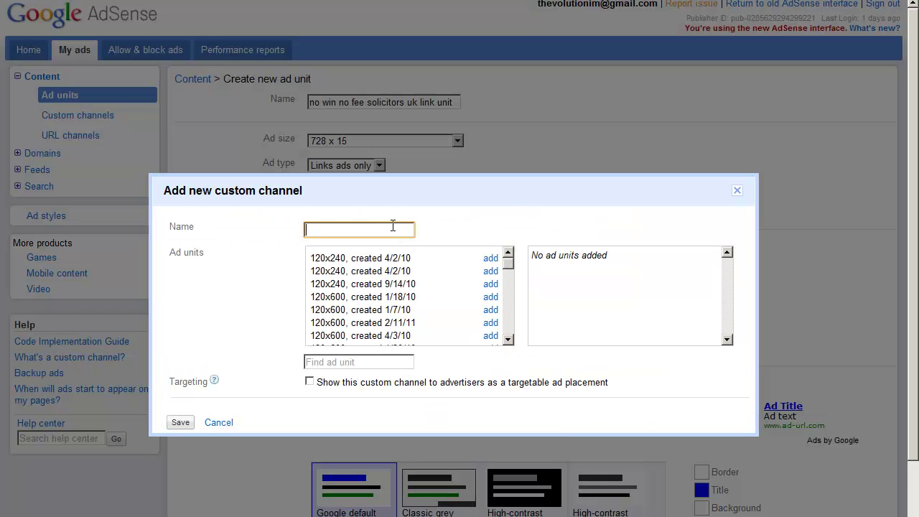
key("ctrl+v")
left_click(184, 423)
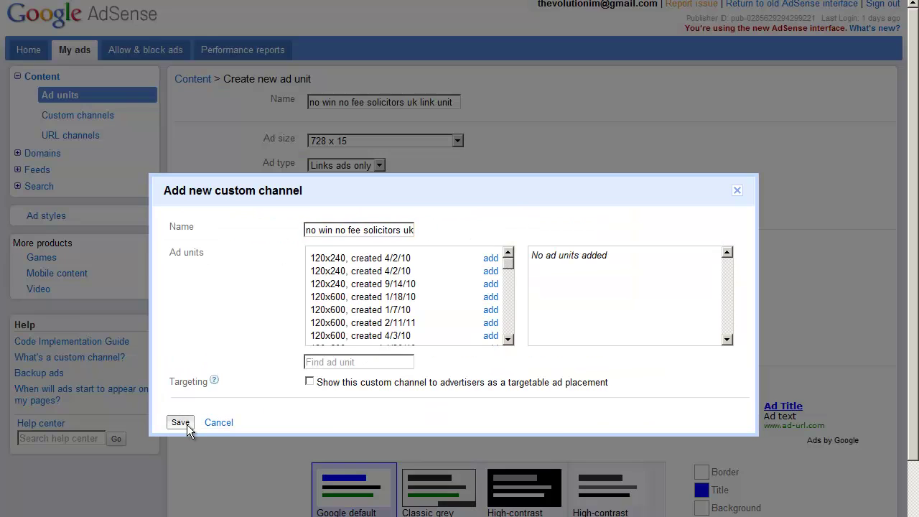
Save the link unit and copy its generated ad code.
scroll(487, 426, "down", 2)
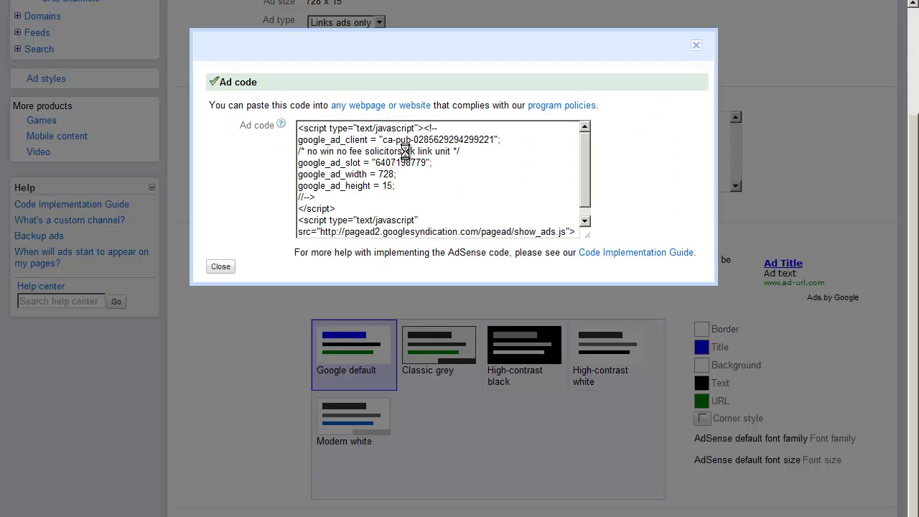
right_click(400, 152)
left_click(441, 221)
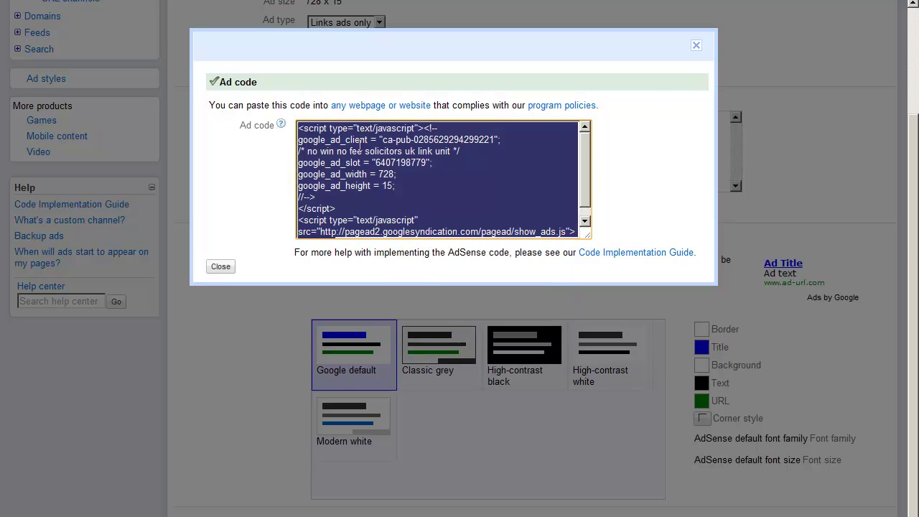
right_click(363, 152)
left_click(400, 206)
left_click(220, 271)
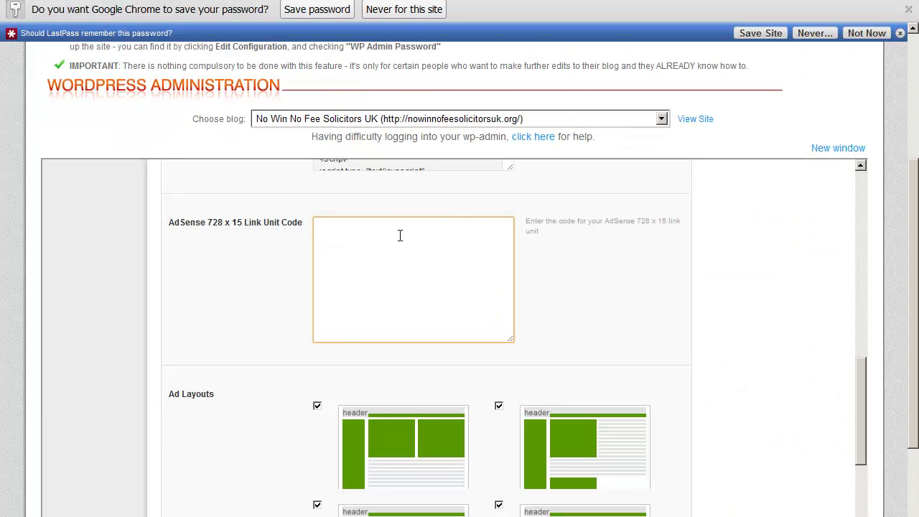
Paste the link unit ad code into the AdSense 728 x 15 Link Unit Code box, then scroll to Ad Layouts.
key("ctrl+v")
left_click_drag(864, 360, 851, 265)
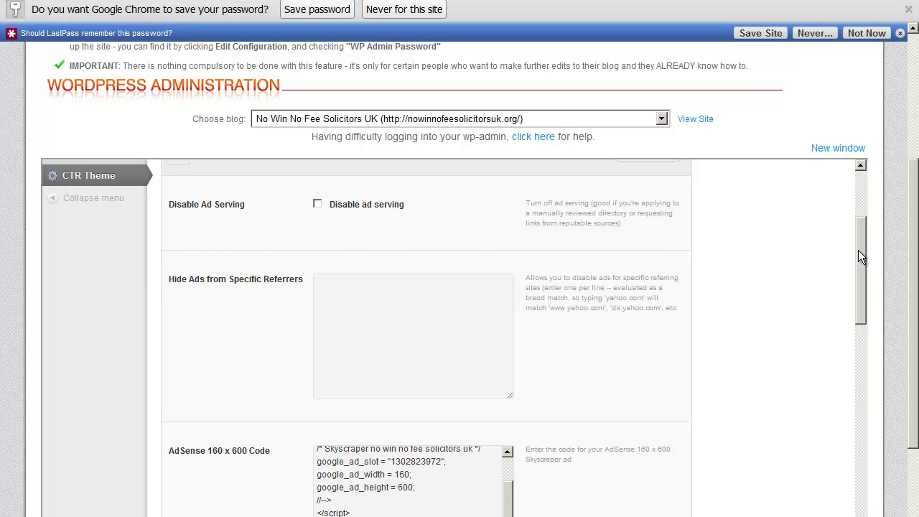
left_click_drag(858, 250, 860, 253)
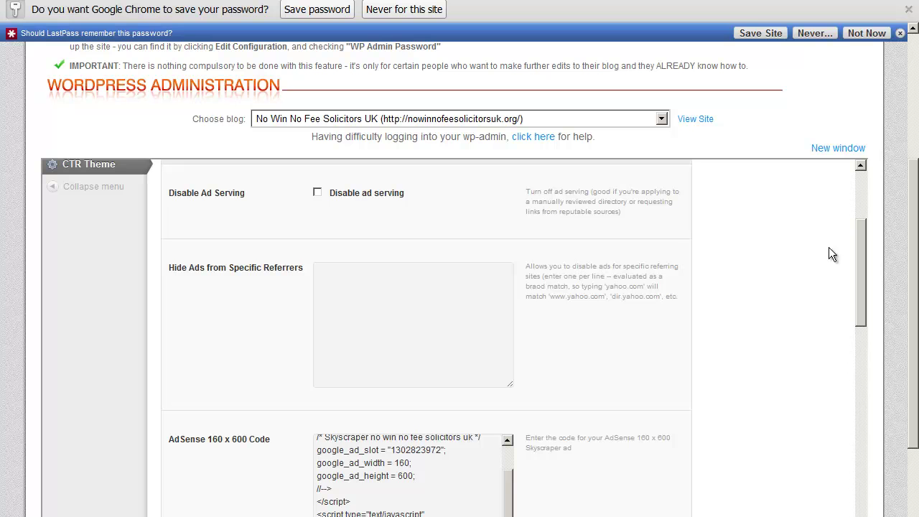
mouse_move(863, 266)
left_mouse_down()
mouse_move(867, 285)
mouse_move(867, 274)
left_mouse_up()
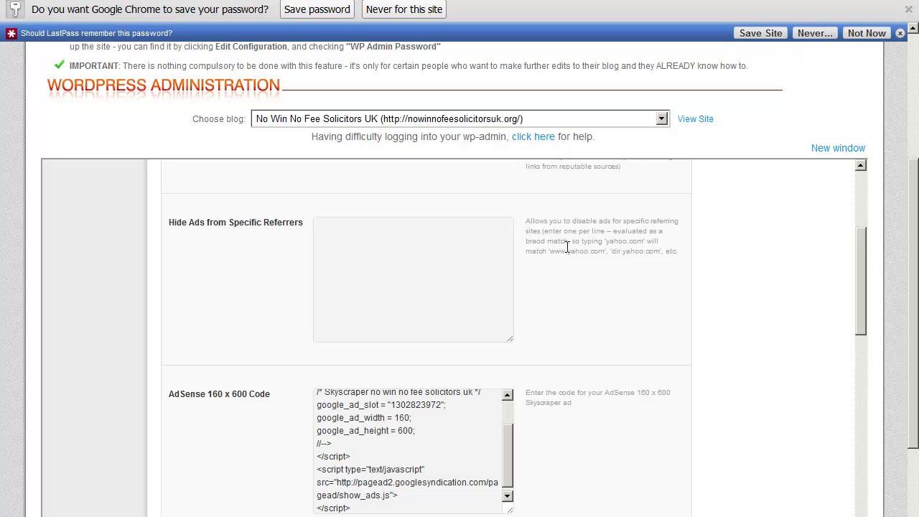
left_click(412, 255)
left_click_drag(860, 274, 883, 407)
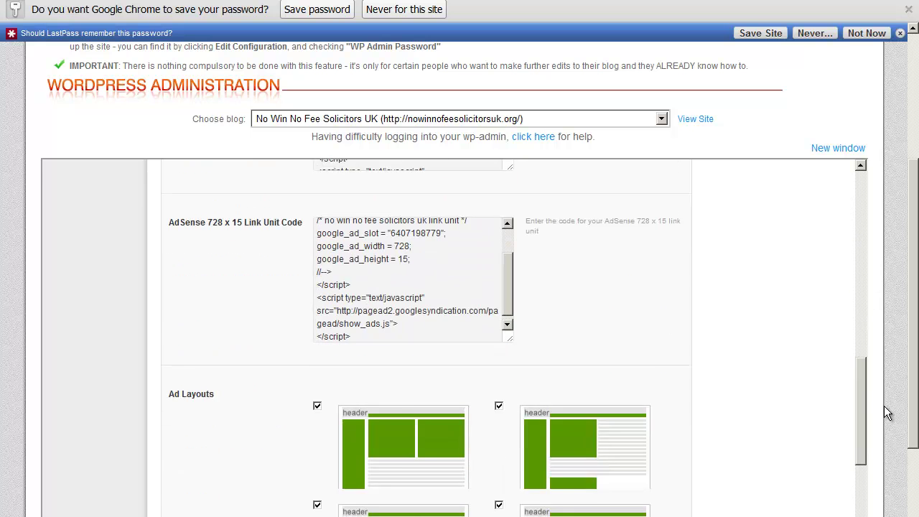
scroll(910, 397, "down", 3)
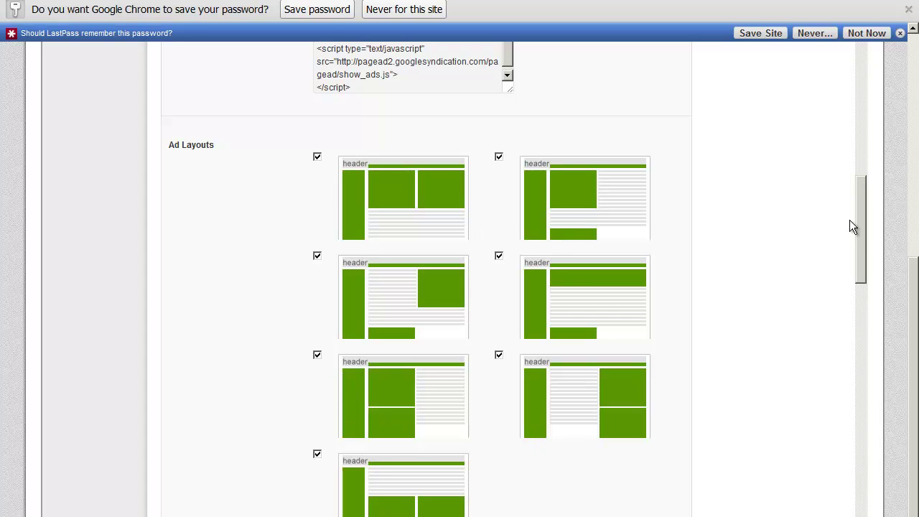
Untick the second layout in Ad Layouts and scroll to Track Layout Performance.
left_click_drag(857, 236, 860, 246)
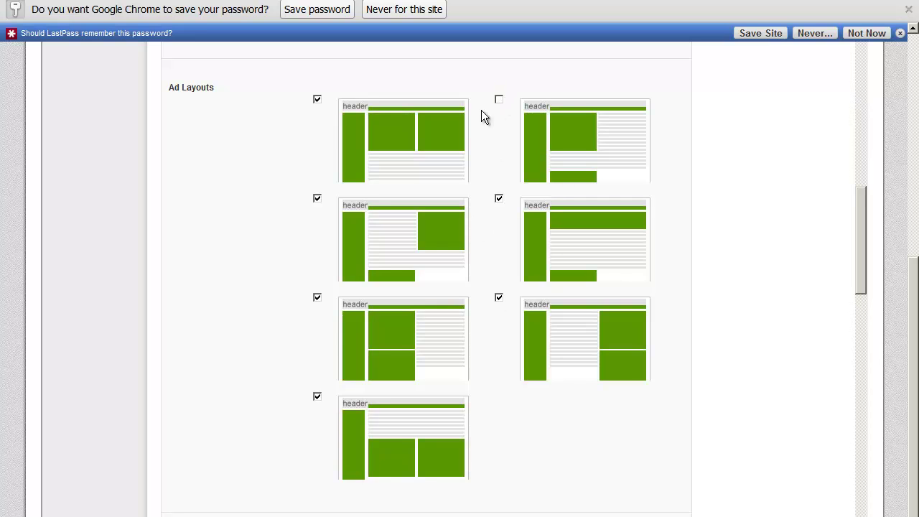
left_click(317, 199)
left_click_drag(865, 242, 871, 311)
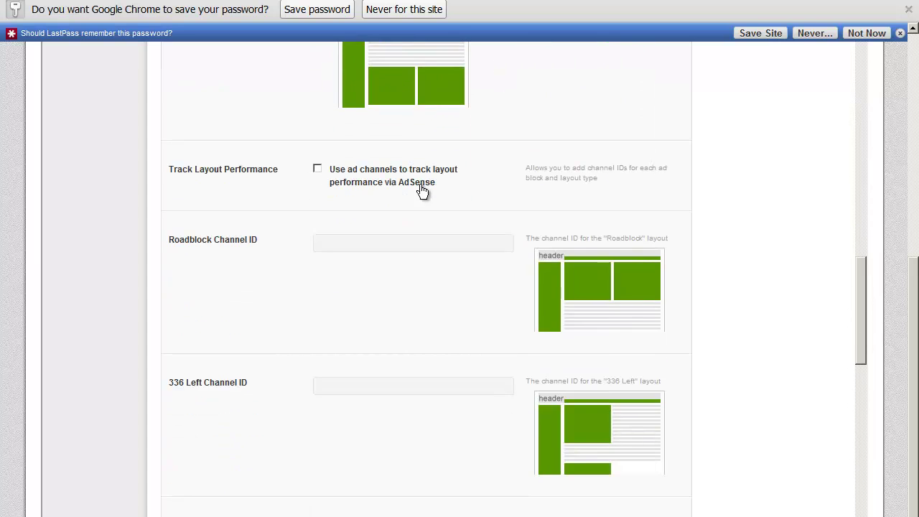
Enable ad-channel layout tracking and give Roadblock, 336 Left and 336 Right channel IDs 1, 2, 3.
left_click(316, 171)
left_click(464, 244)
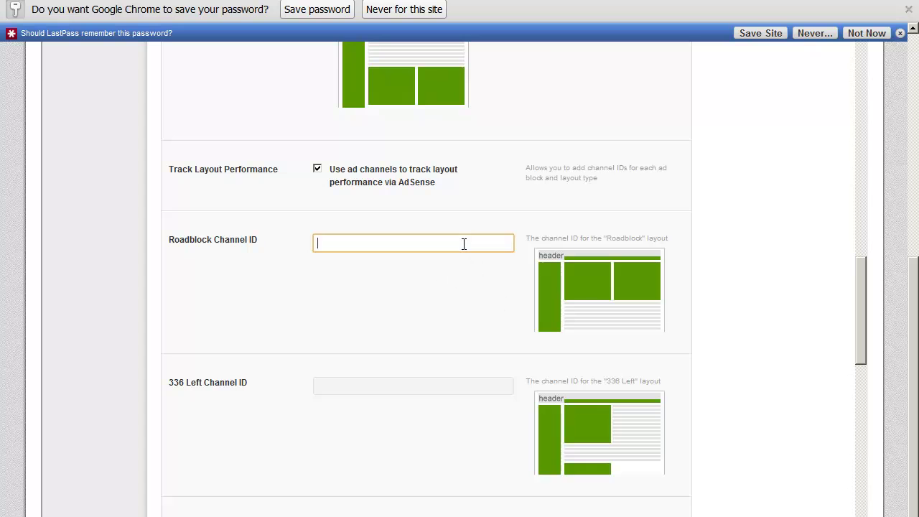
type("1")
left_click(365, 365)
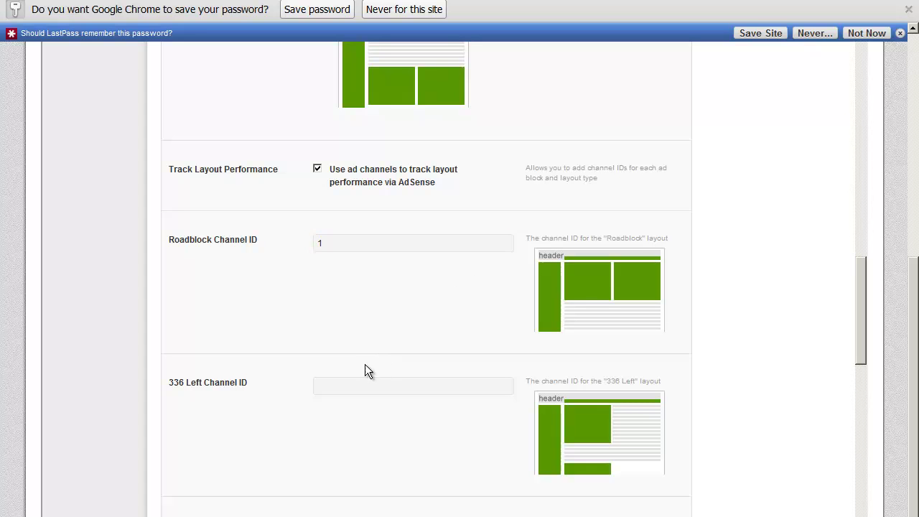
left_click(327, 388)
scroll(437, 380, "down", 2)
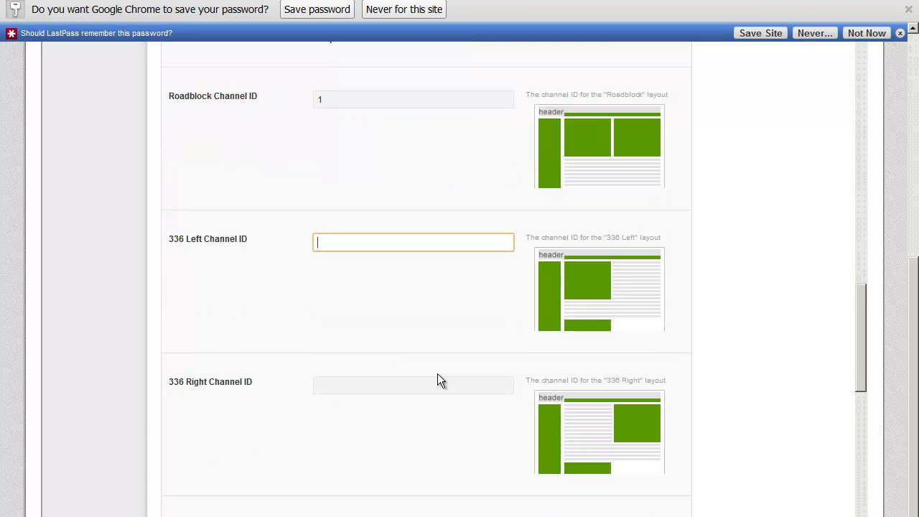
type("2")
scroll(437, 380, "down", 1)
left_click(385, 316)
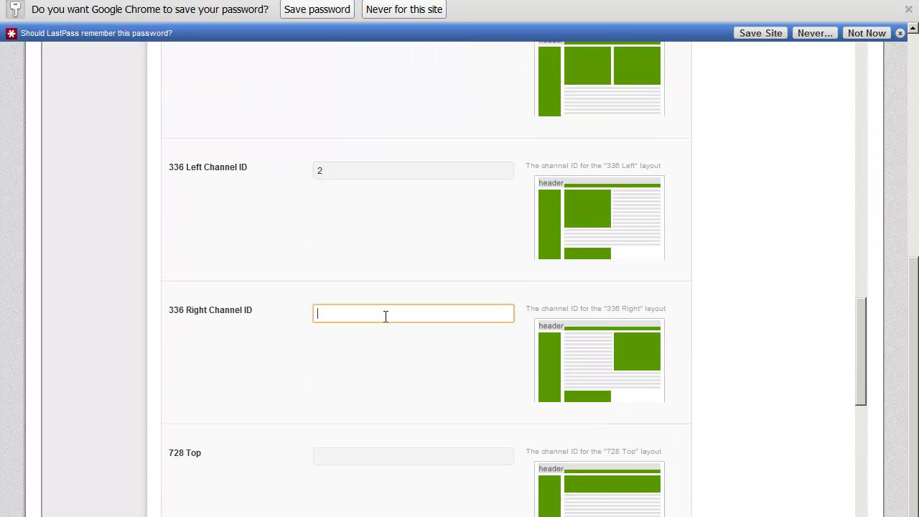
type("3")
Give 728 Top, Doublestack Left, Doublestack Right and Bottomblock channel IDs 4–7 and save.
scroll(372, 373, "down", 1)
left_click(363, 385)
type("4")
scroll(370, 388, "down", 3)
left_click(355, 311)
type("5")
scroll(354, 348, "down", 2)
left_click(349, 327)
type("6")
scroll(350, 326, "down", 2)
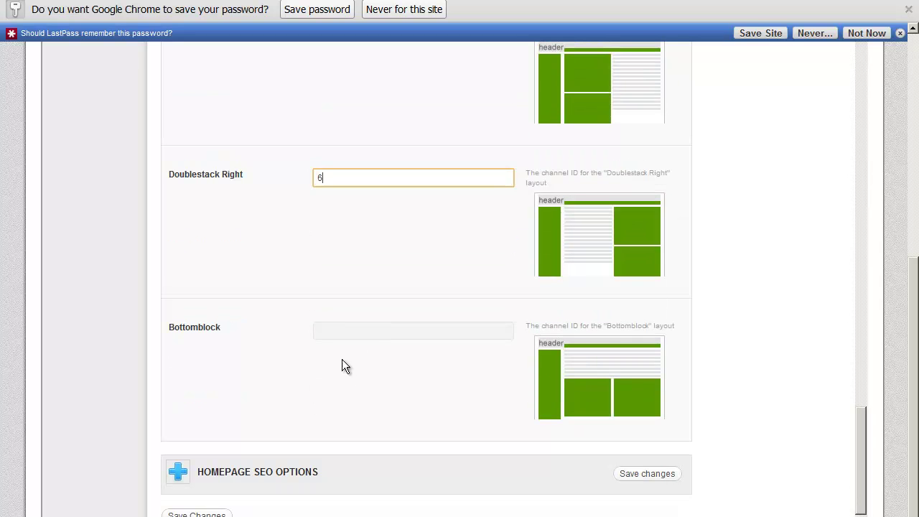
left_click(344, 330)
type("7")
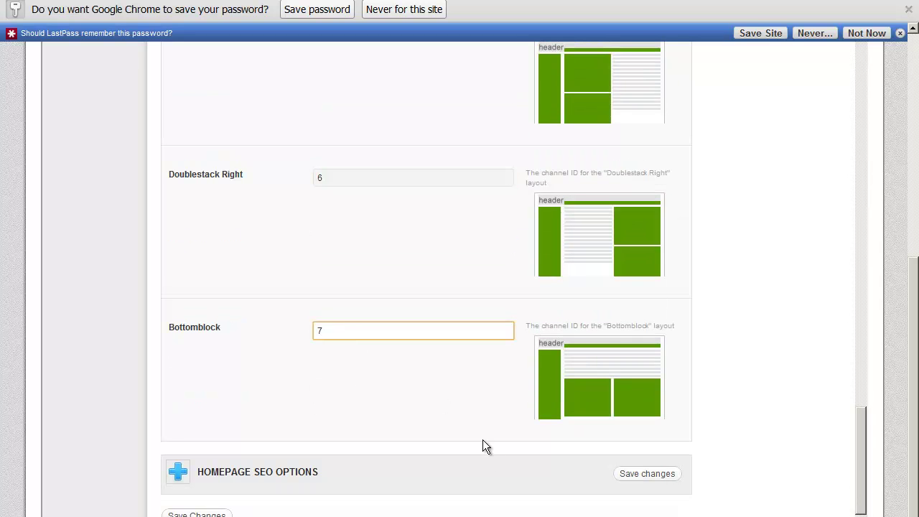
left_click(647, 475)
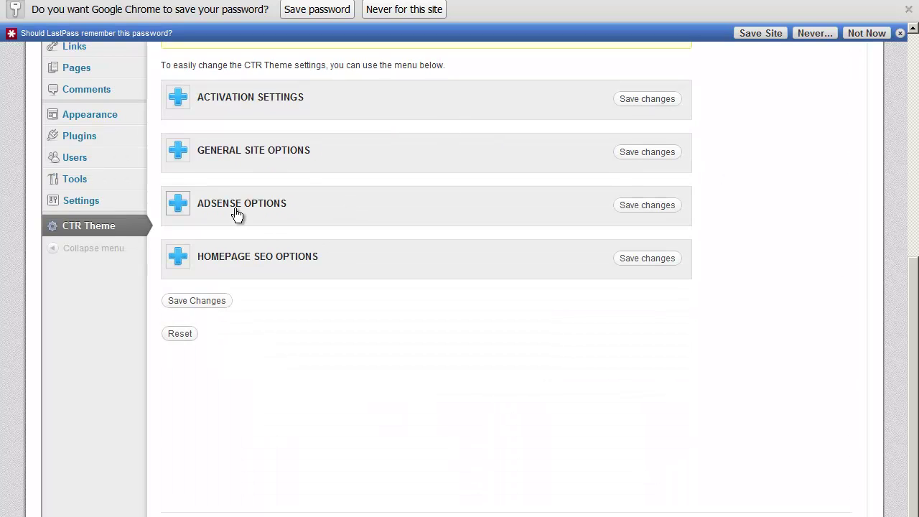
Expand and collapse Homepage SEO Options, then scroll up to the settings-saved notice.
left_click(183, 259)
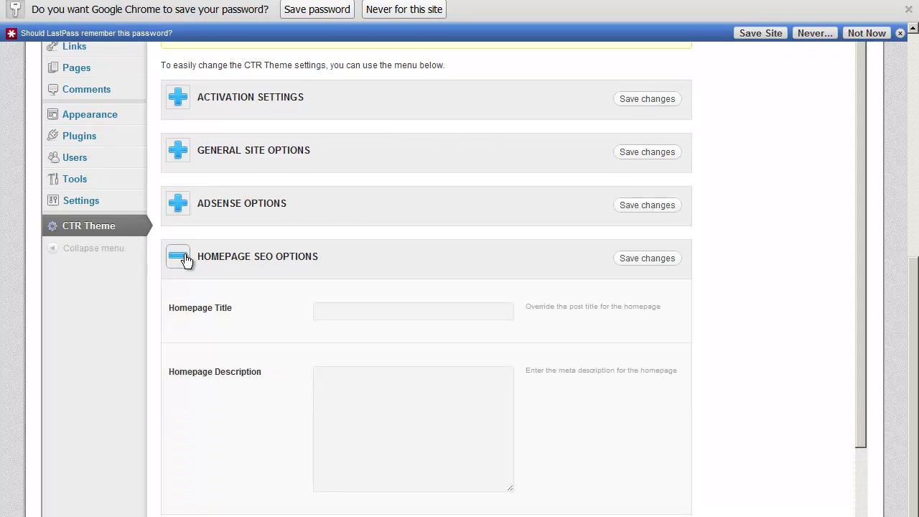
scroll(411, 422, "down", 3)
scroll(411, 422, "down", 1)
scroll(416, 381, "up", 5)
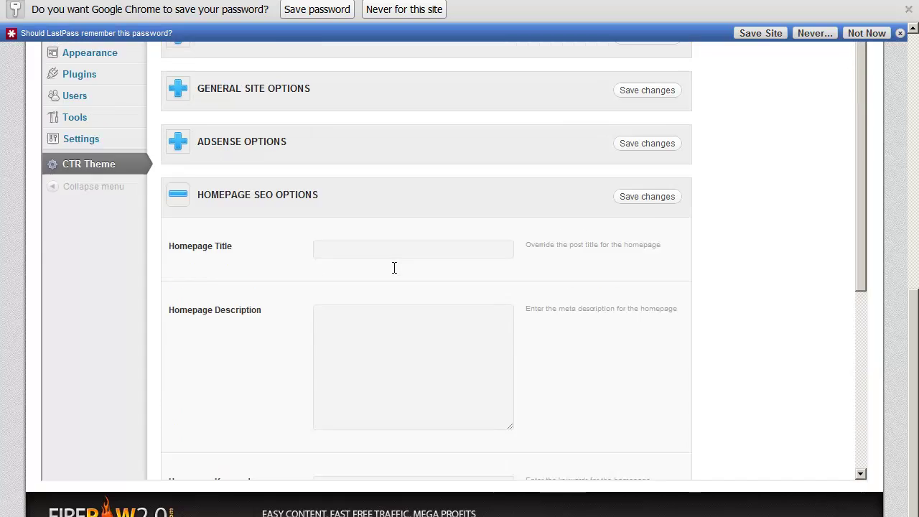
left_click(185, 268)
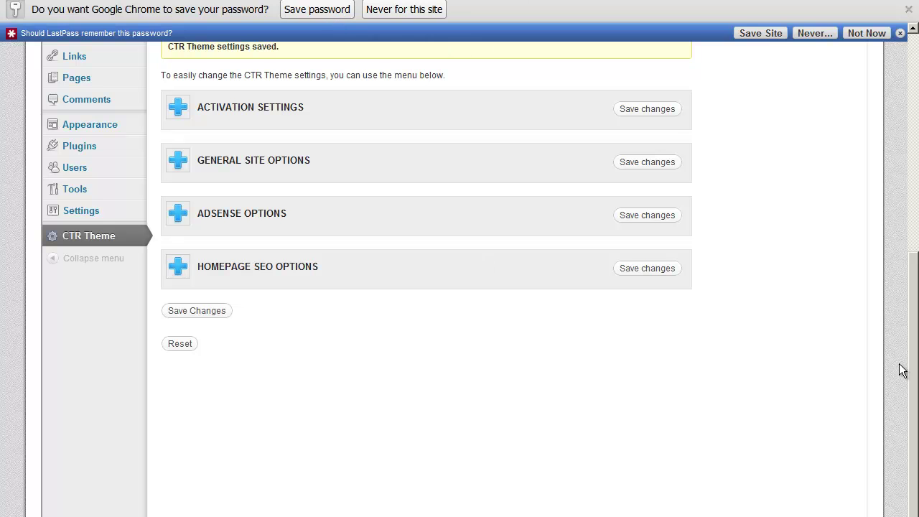
scroll(915, 488, "up", 6)
left_click_drag(917, 198, 916, 300)
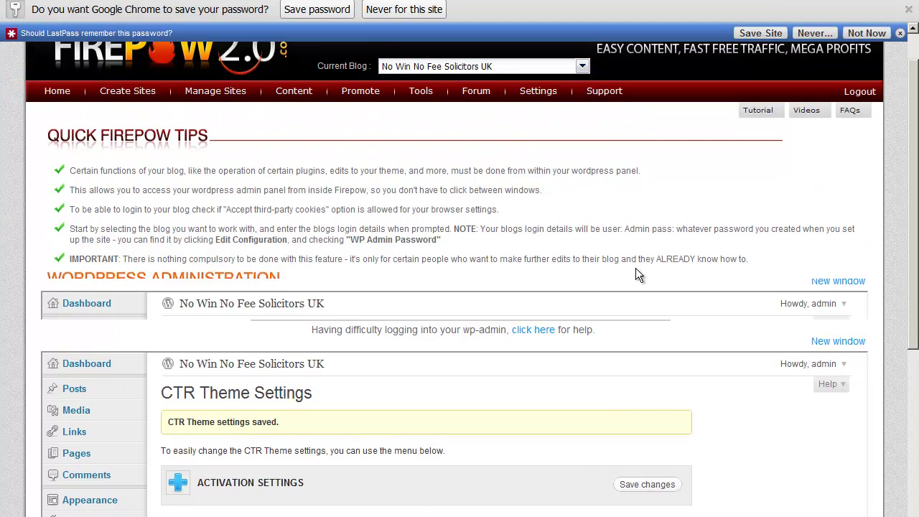
scroll(593, 406, "down", 1)
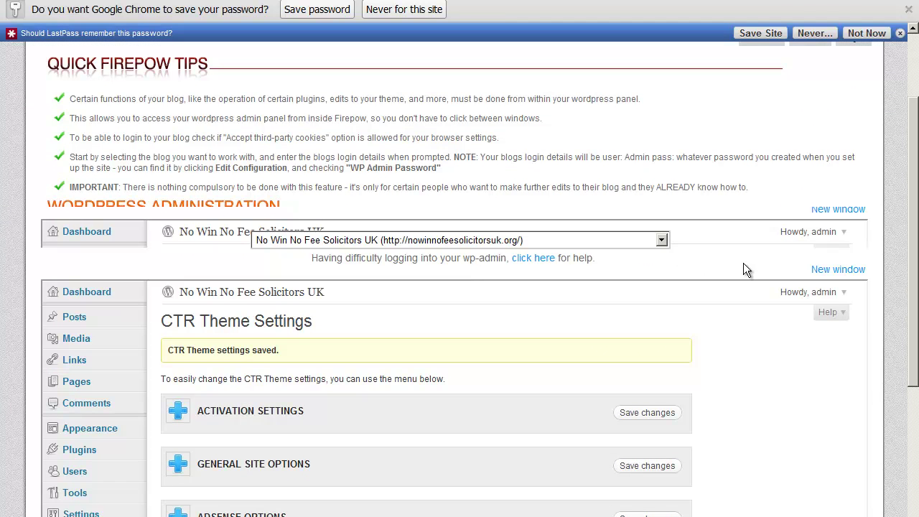
Open the blog's front page in a new tab from the admin bar's blog name link and view it.
scroll(711, 273, "down", 2)
scroll(711, 273, "up", 3)
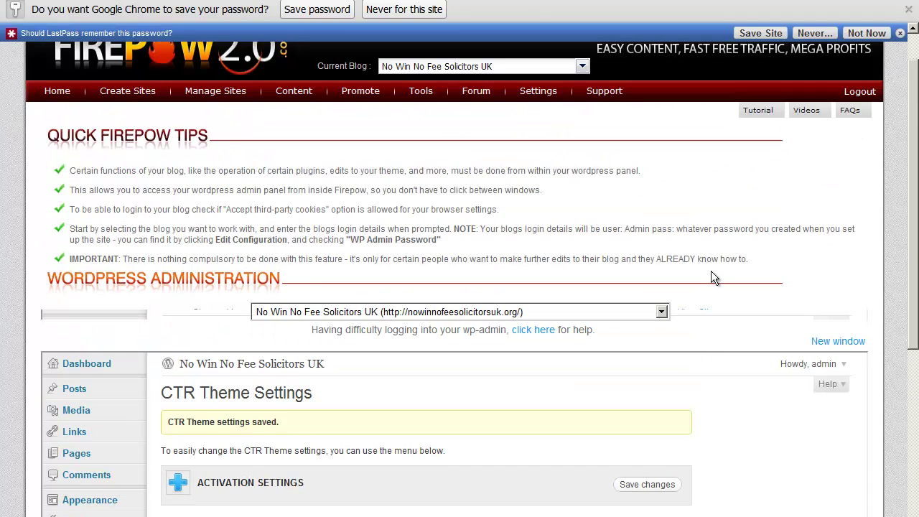
scroll(711, 271, "down", 1)
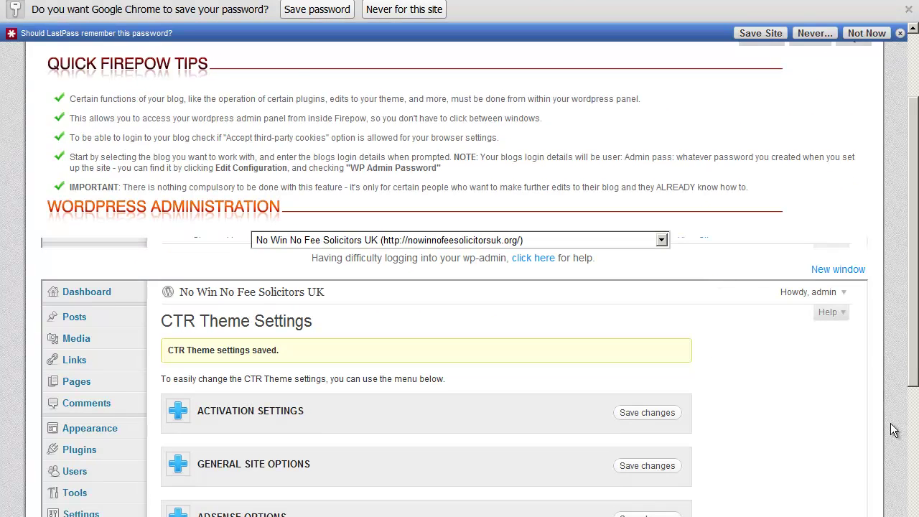
right_click(255, 290)
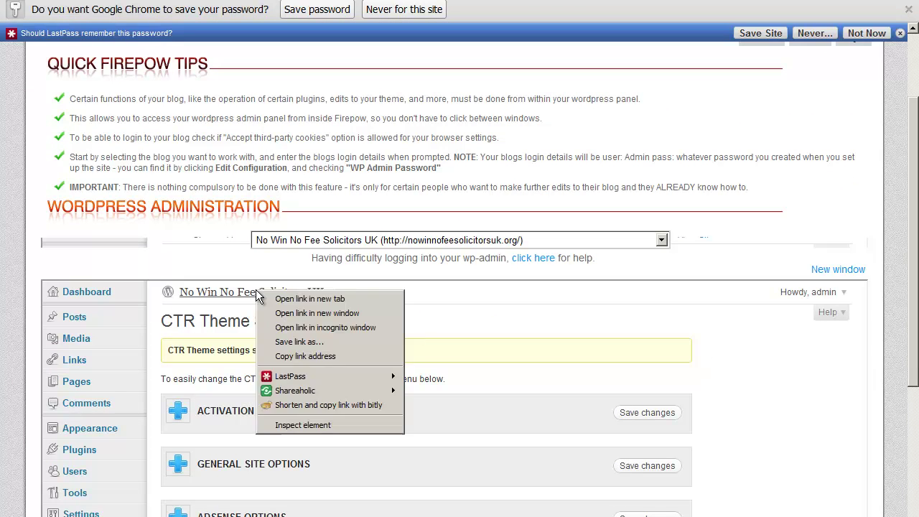
left_click(293, 298)
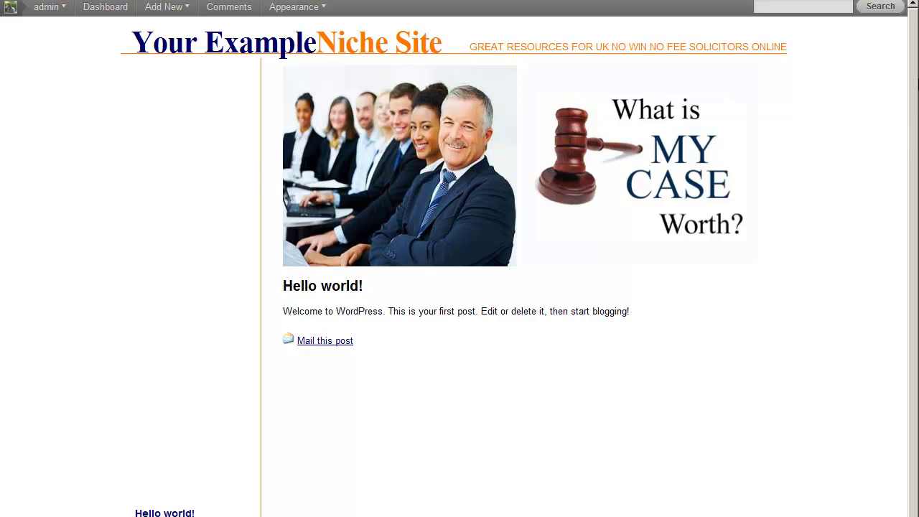
scroll(916, 95, "down", 2)
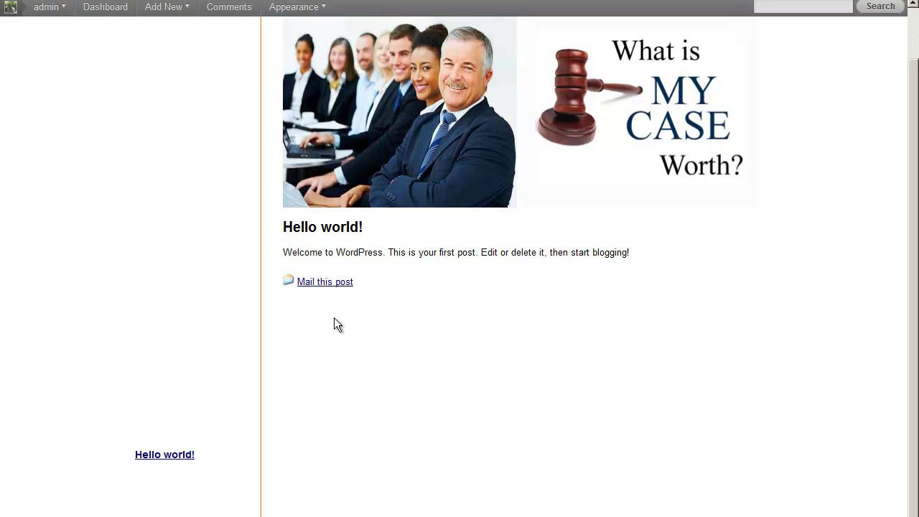
scroll(915, 395, "down", 1)
scroll(915, 395, "up", 3)
scroll(915, 287, "down", 1)
scroll(914, 287, "up", 1)
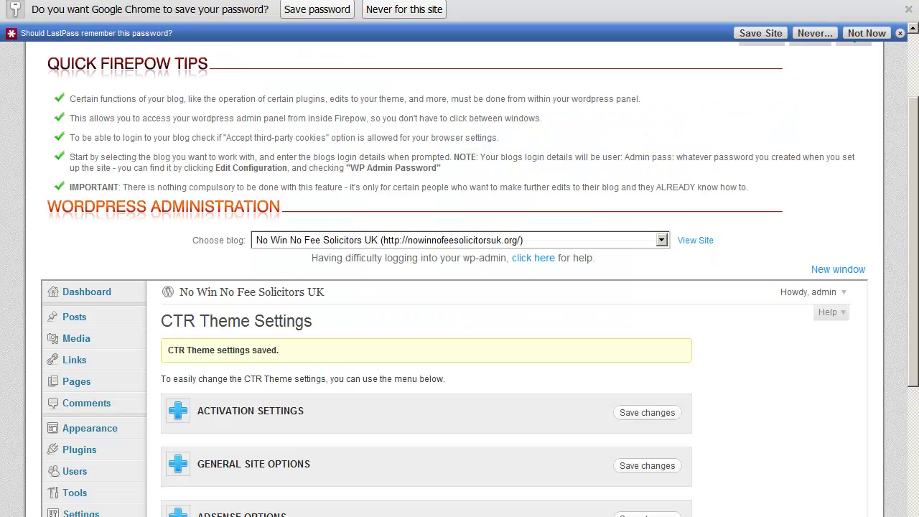
Change the Site Header in General Site Options to 'No Win No Fee<span>Solicitors UK</span>' and save.
scroll(397, 330, "down", 4)
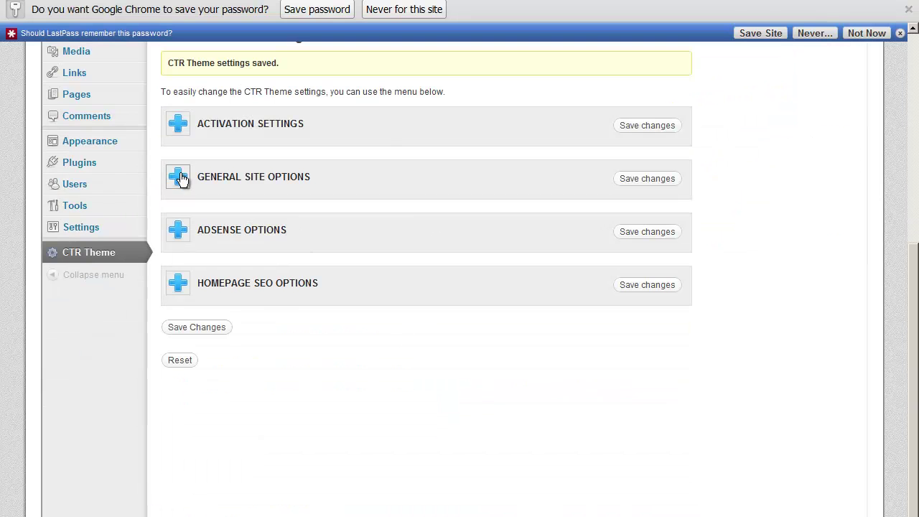
left_click(177, 178)
scroll(310, 391, "up", 4)
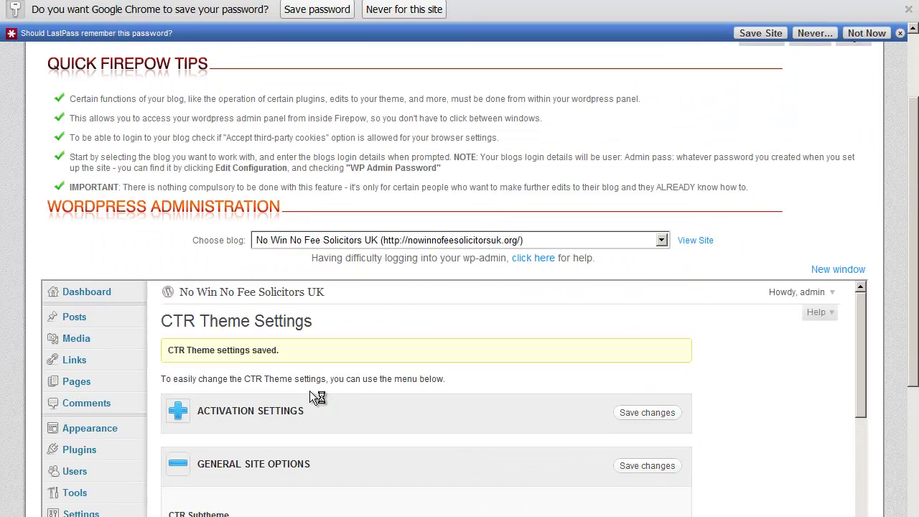
left_click_drag(864, 321, 847, 445)
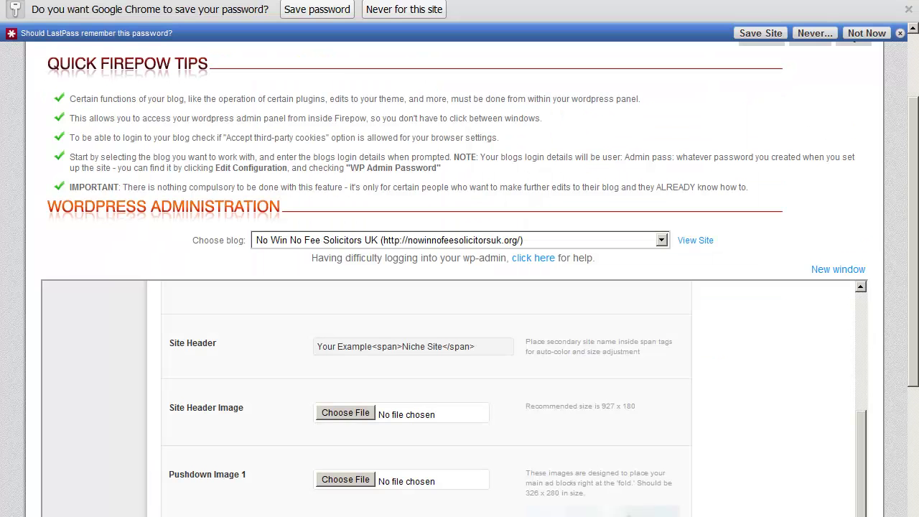
left_click_drag(373, 348, 316, 348)
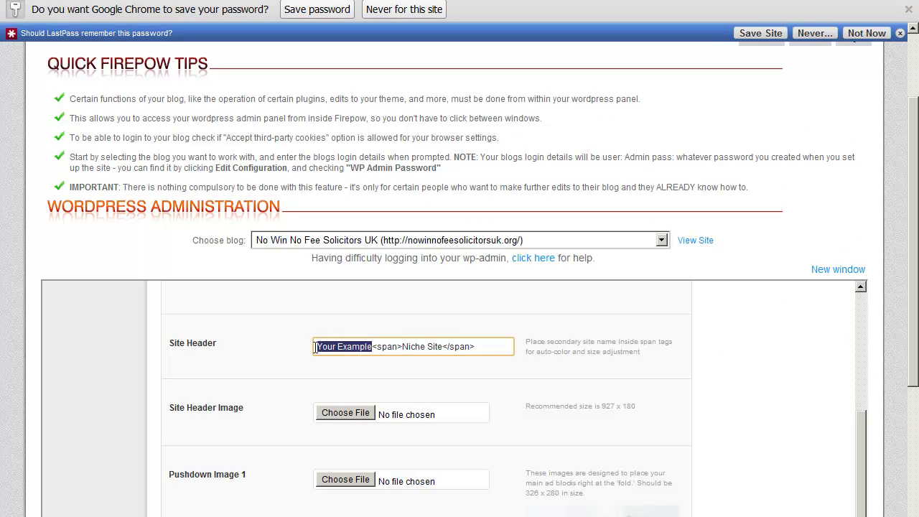
type("No Win ")
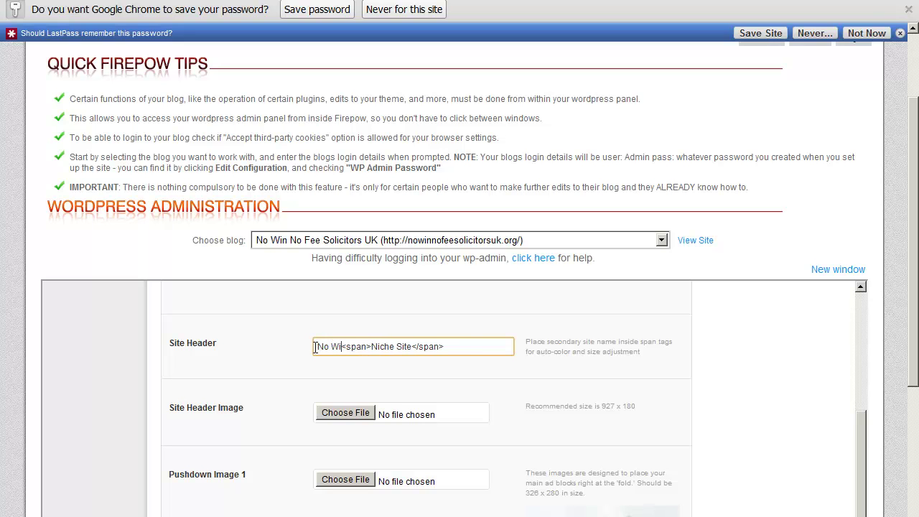
type("No Fee")
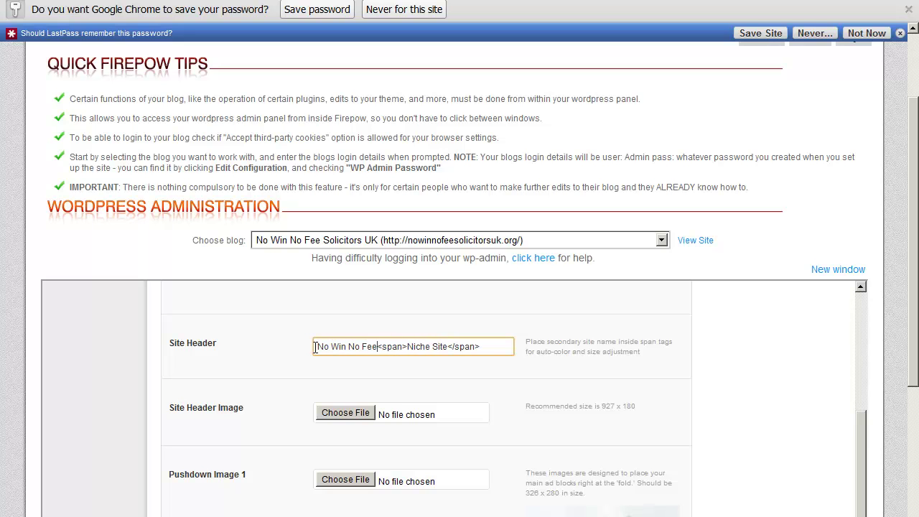
left_click(448, 346)
key("BackSpace")
key("BackSpace")
key("BackSpace")
key("BackSpace")
key("BackSpace")
key("BackSpace")
key("BackSpace")
key("BackSpace")
key("BackSpace")
key("BackSpace")
type("Solicitors UK")
left_click_drag(864, 463, 862, 359)
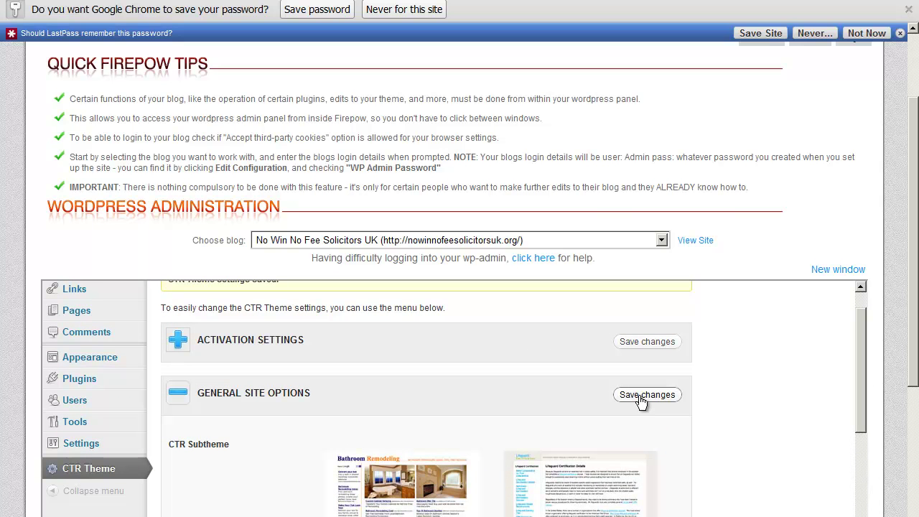
left_click(647, 395)
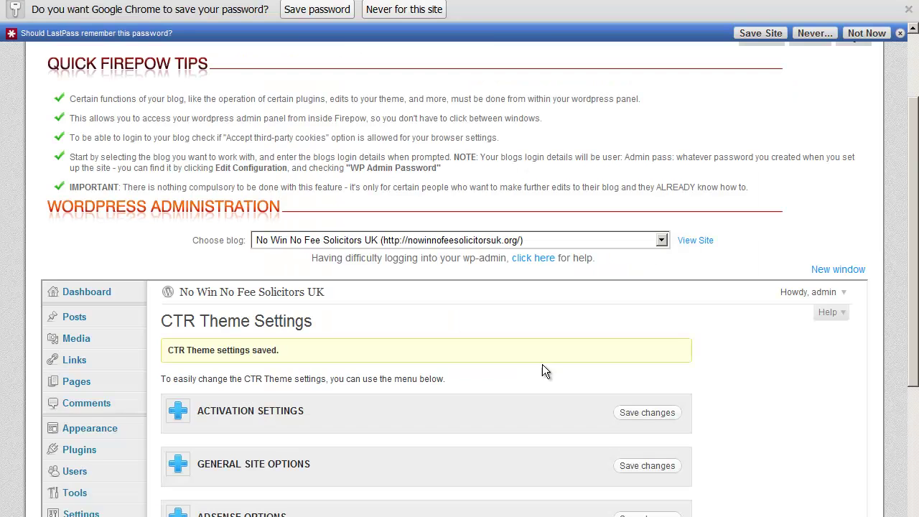
Add a space before 'Solicitors UK' in the Site Header and save the settings again.
scroll(544, 368, "down", 4)
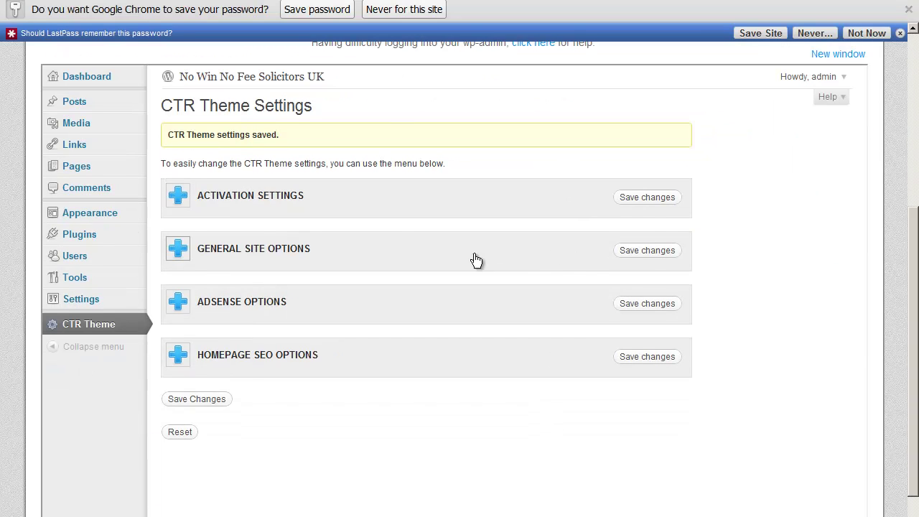
left_click(180, 248)
scroll(434, 356, "down", 4)
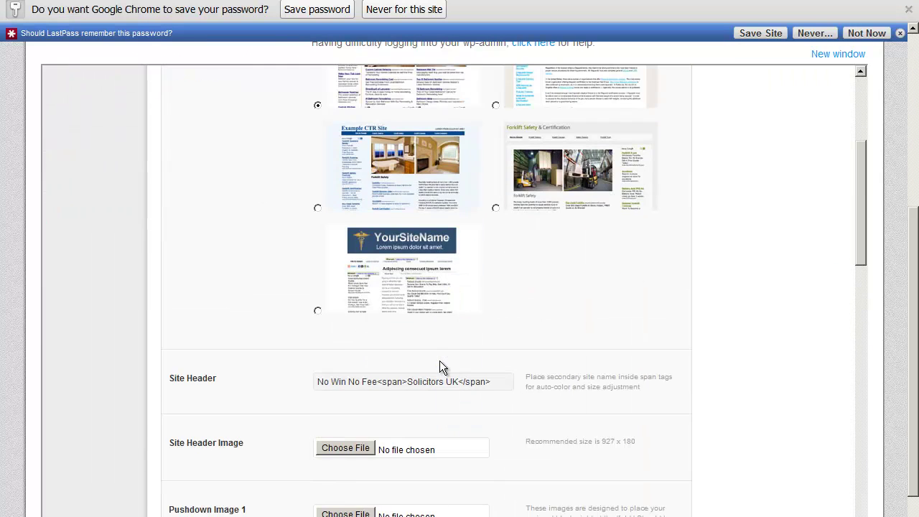
left_click(409, 381)
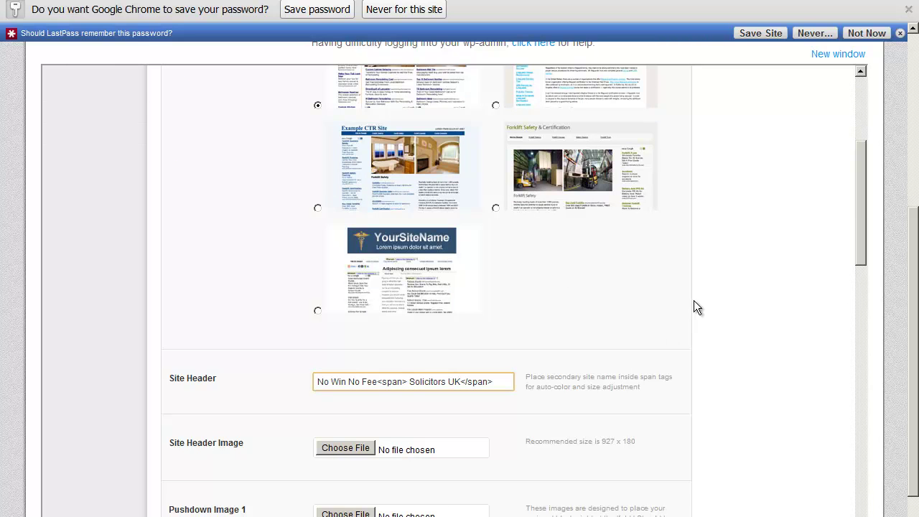
key("Return")
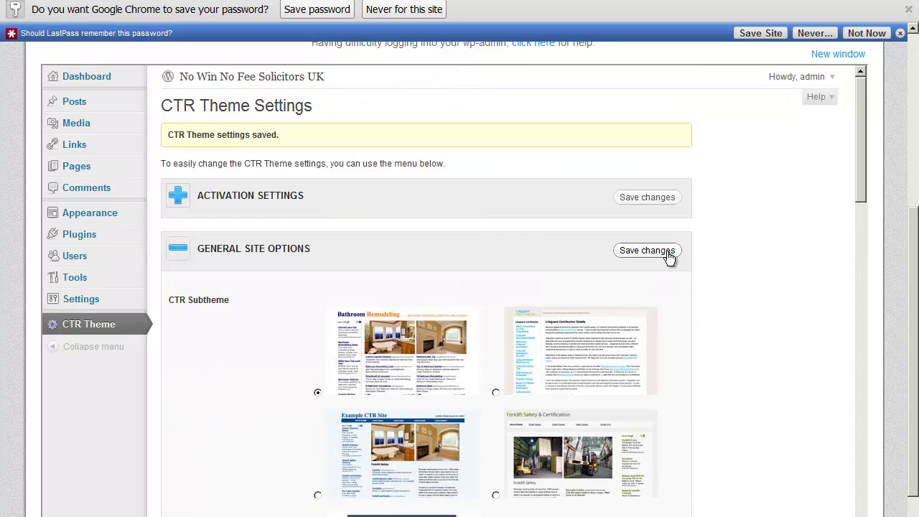
left_click(667, 253)
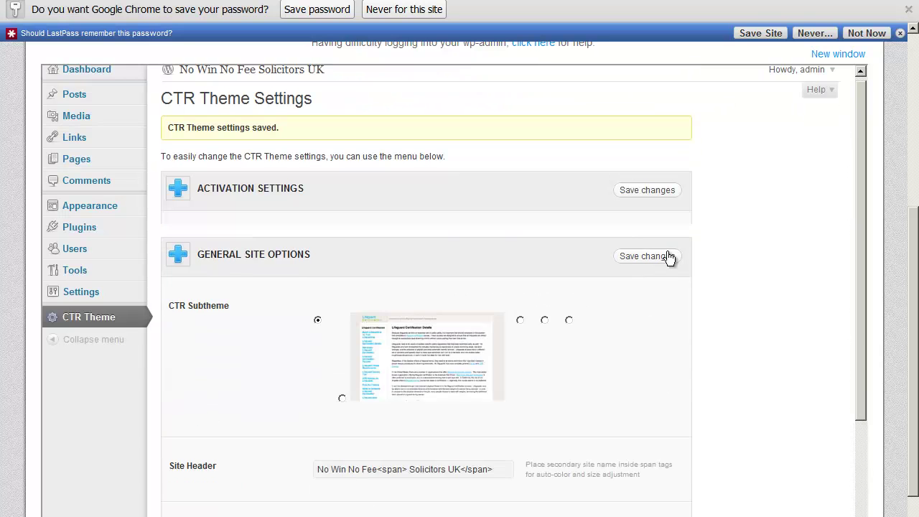
left_click_drag(912, 287, 917, 92)
mouse_move(137, 148)
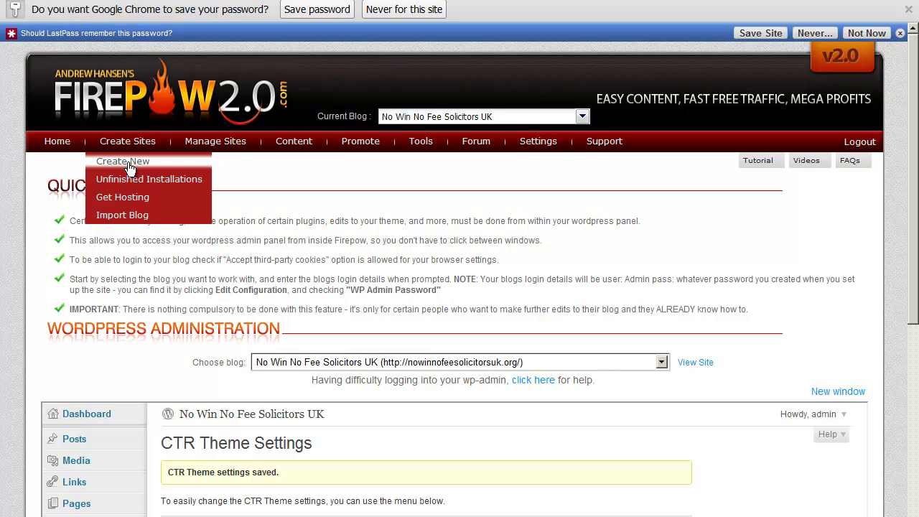
Review the 16 installed plugins, then show the Manage Websites list of three blogs.
scroll(375, 439, "down", 5)
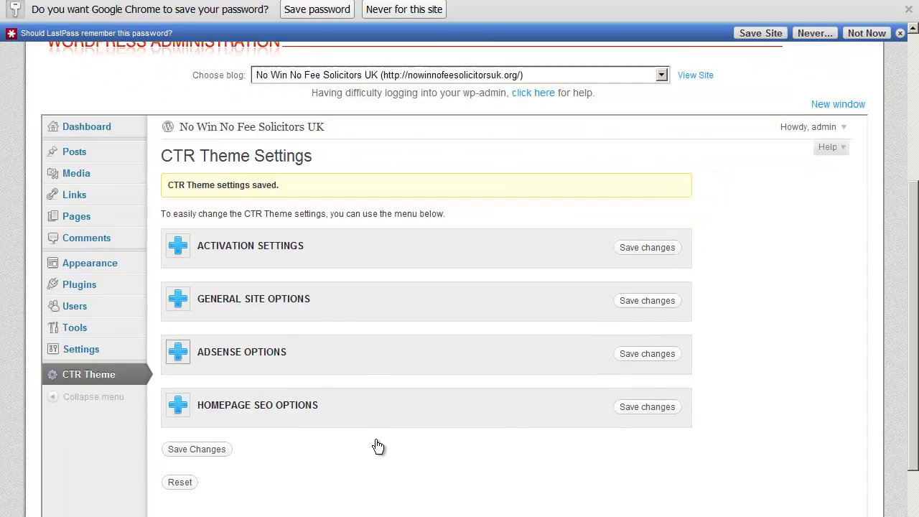
left_click(136, 214)
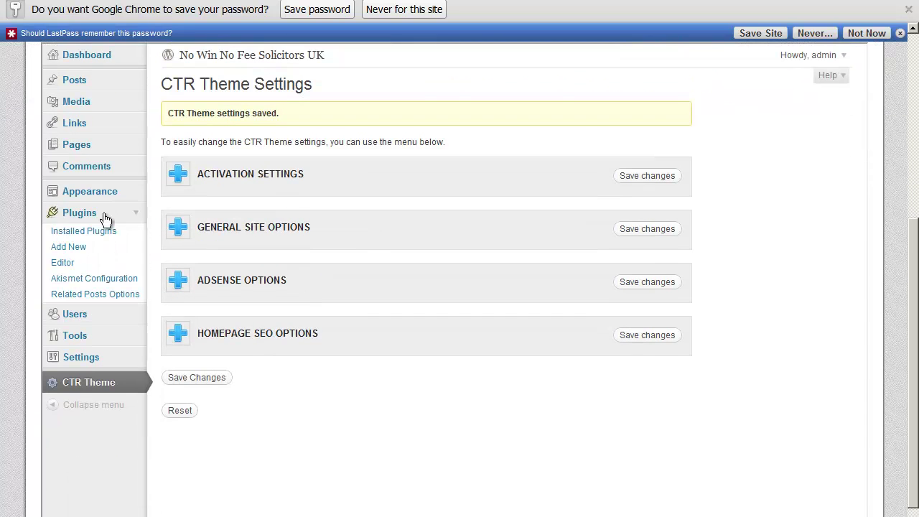
left_click(67, 232)
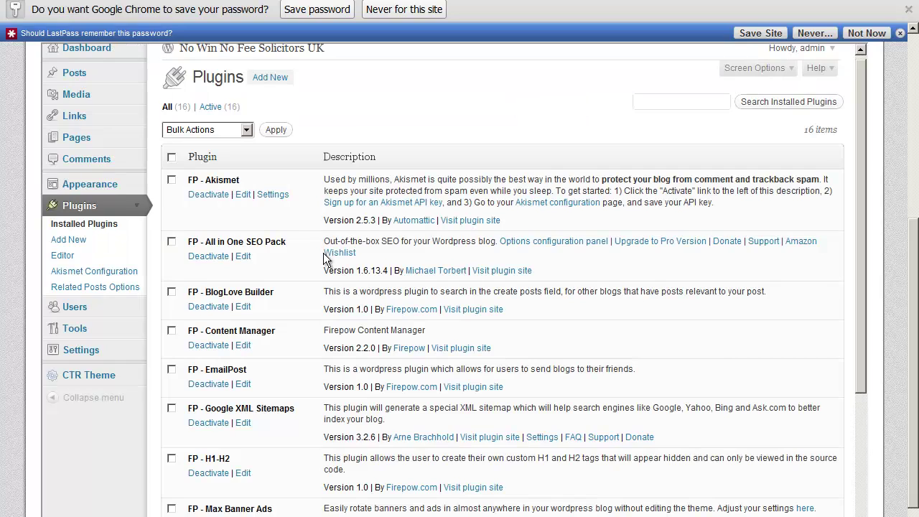
scroll(325, 258, "down", 2)
scroll(273, 111, "down", 1)
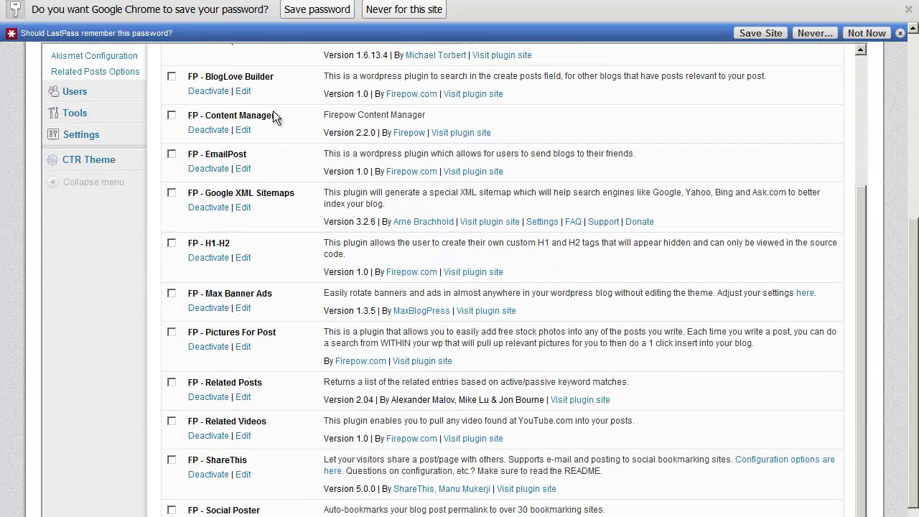
scroll(272, 206, "down", 3)
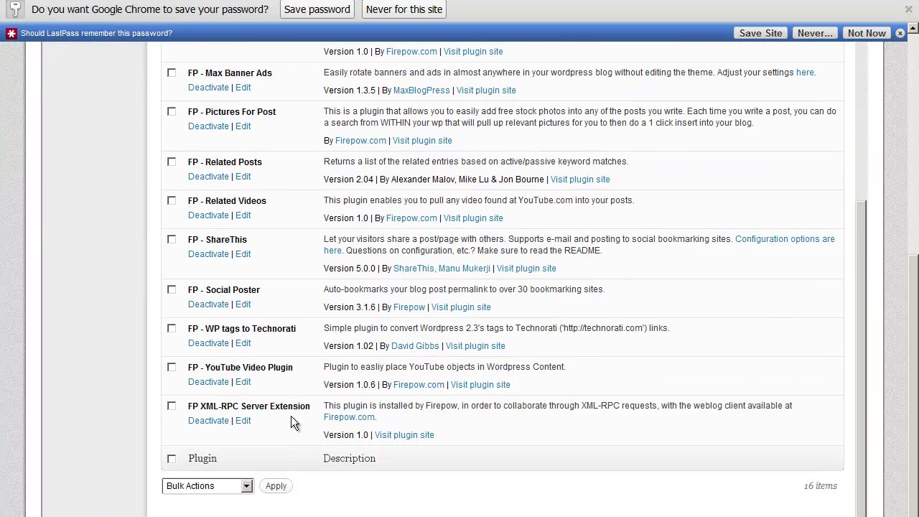
scroll(291, 416, "up", 7)
scroll(291, 414, "down", 4)
scroll(290, 413, "down", 5)
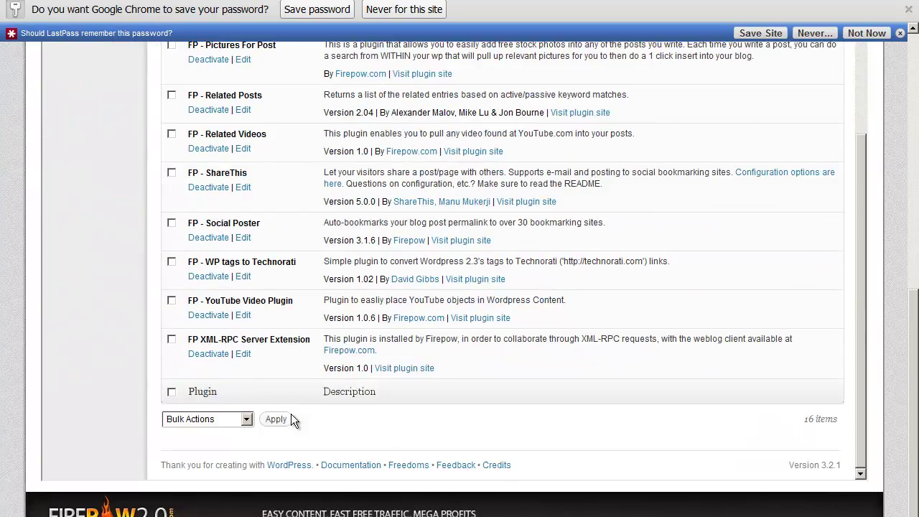
scroll(290, 413, "up", 8)
scroll(291, 414, "down", 3)
scroll(291, 413, "down", 2)
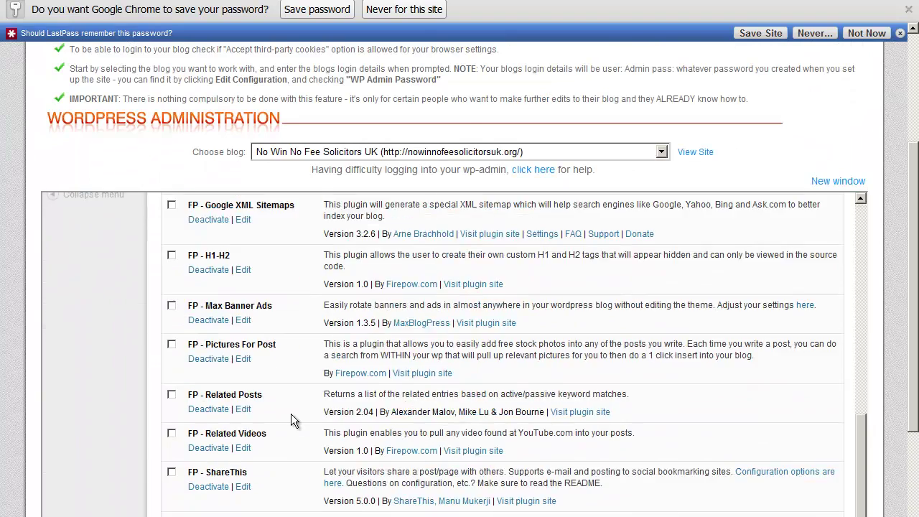
scroll(290, 413, "up", 10)
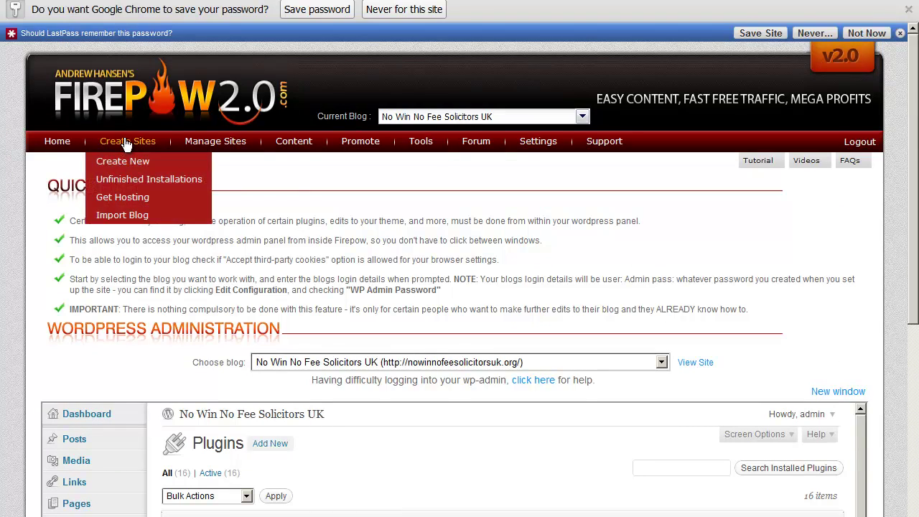
left_click(221, 143)
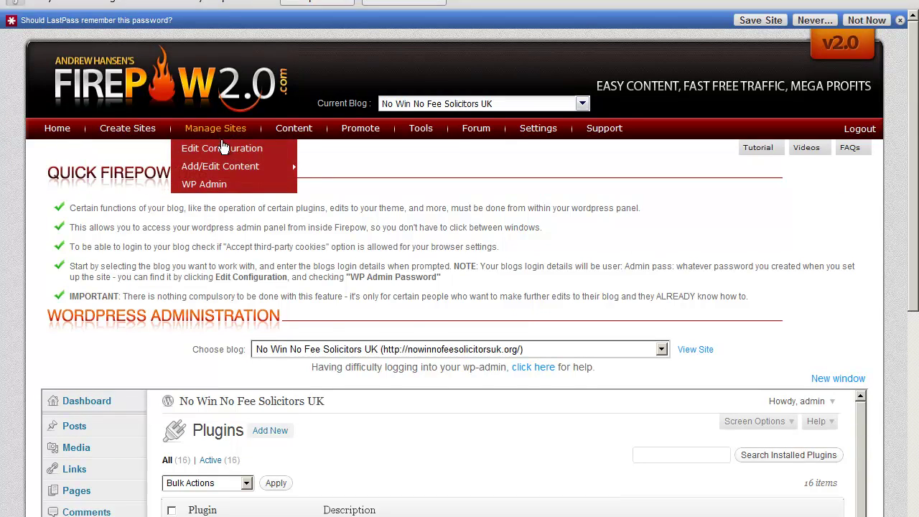
scroll(252, 237, "down", 3)
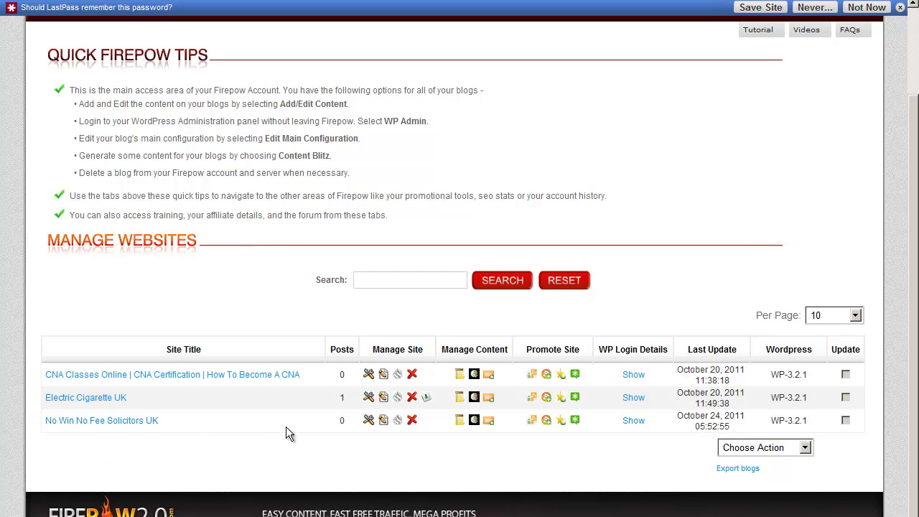
Open content tools for the No Win No Fee Solicitors UK blog and add an 'Accident Claims' category.
left_click(474, 420)
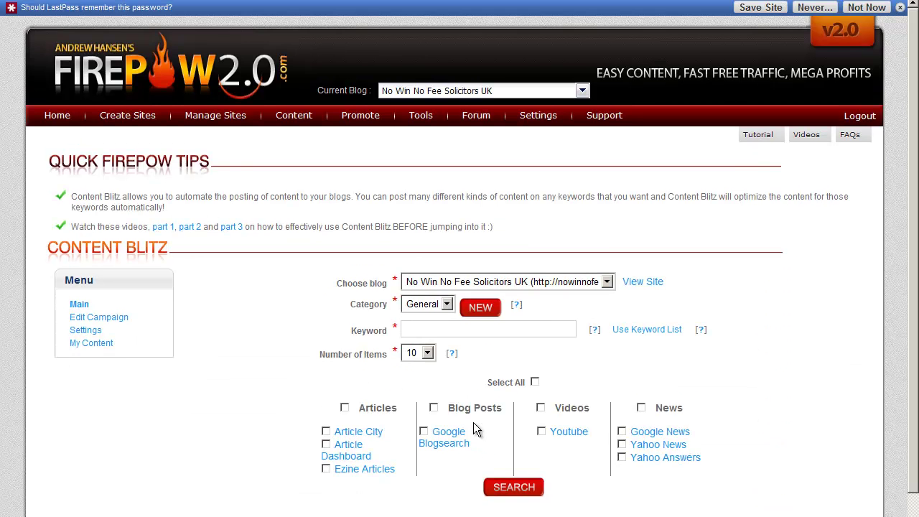
scroll(473, 423, "down", 1)
left_click(445, 200)
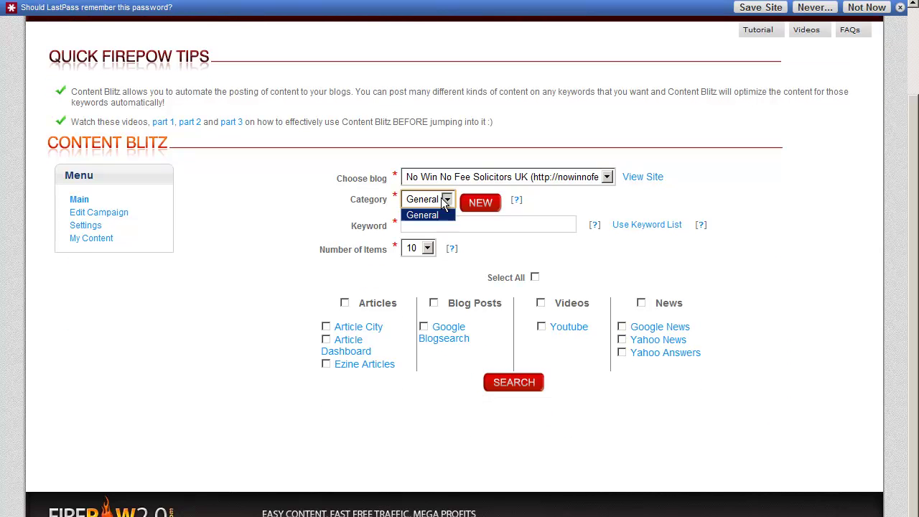
left_click(422, 213)
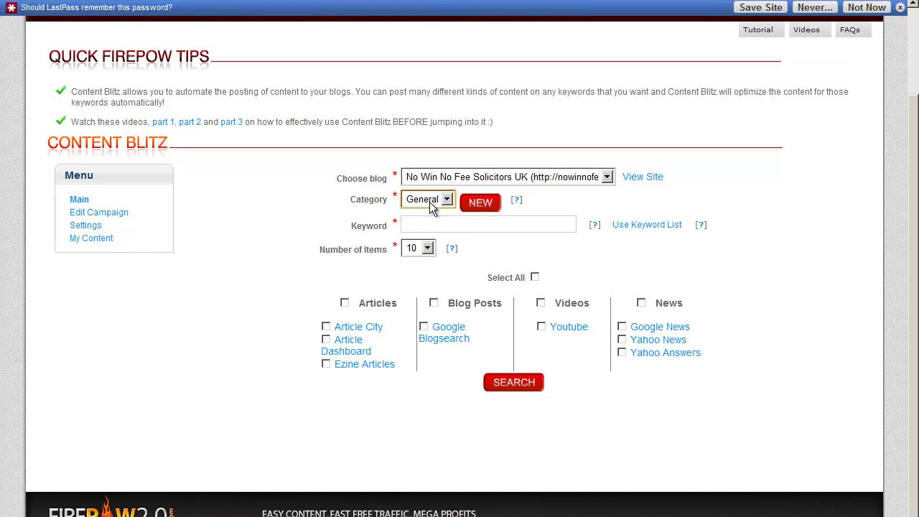
left_click(468, 205)
left_click(460, 244)
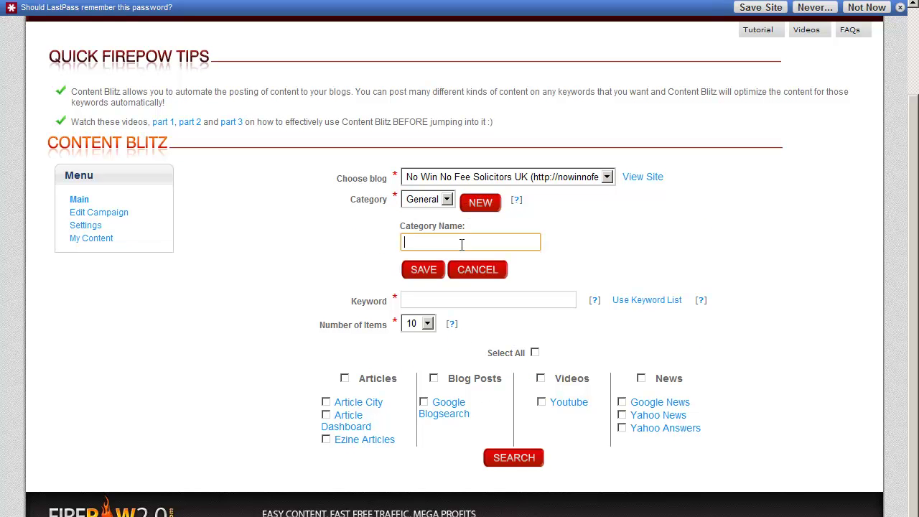
type("Accident Claims")
left_click(424, 273)
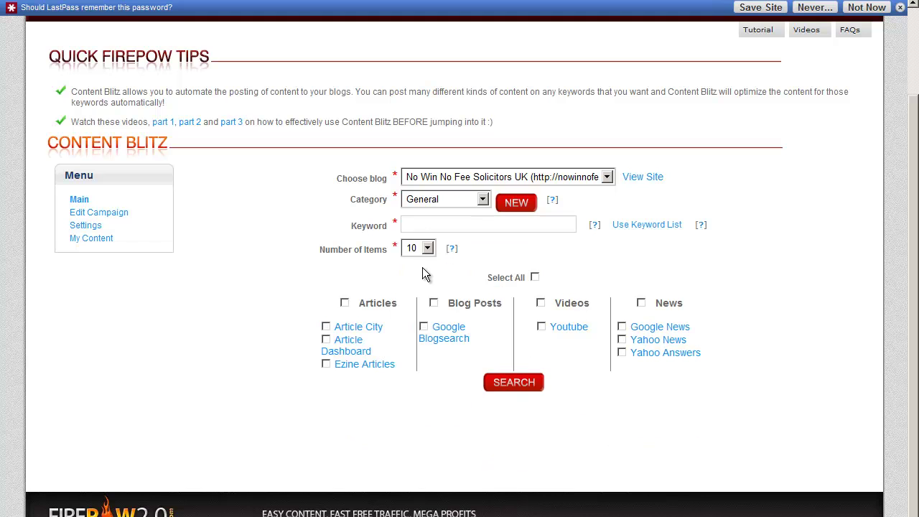
Enter five keywords starting 'no win no fee accident claims' and ending 'personal injury solicitors'.
left_click(433, 224)
type("no won")
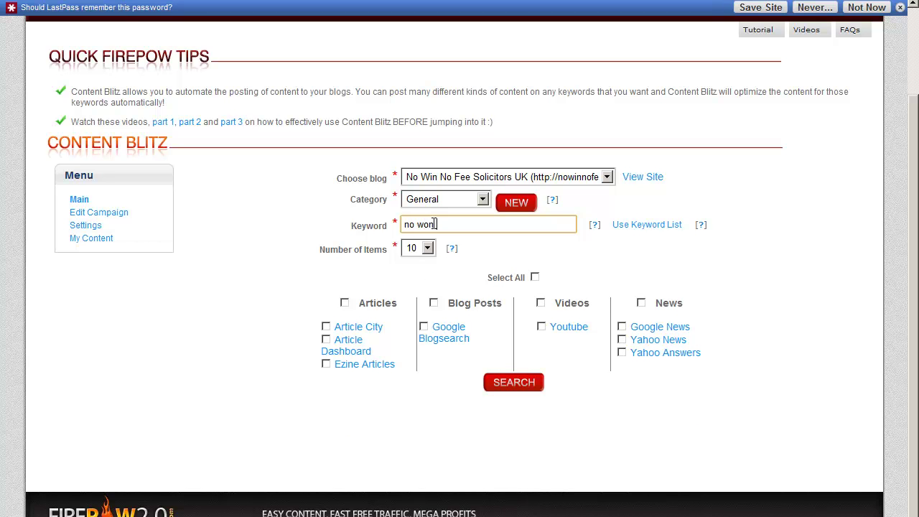
type(" no fee compensation claims")
left_click(646, 225)
left_click(517, 228)
type("no ")
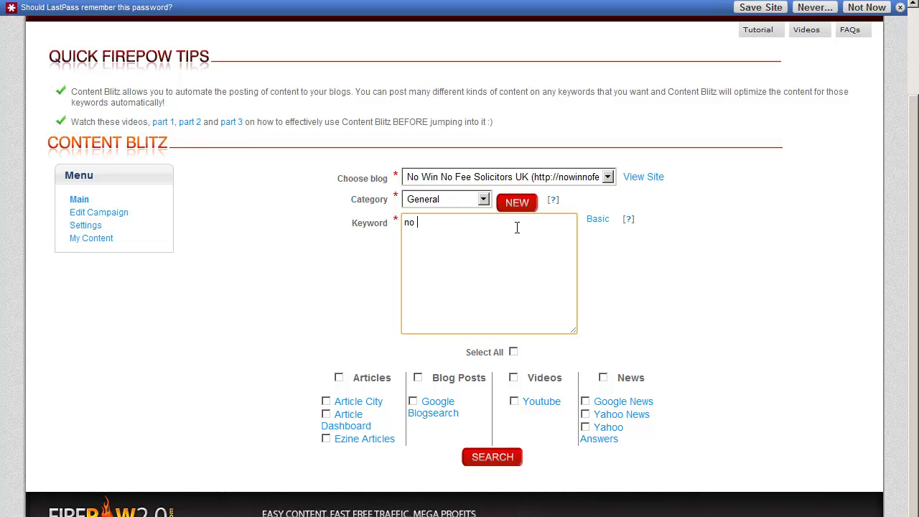
type("win no fee ")
type("accident cla")
type("ims ")
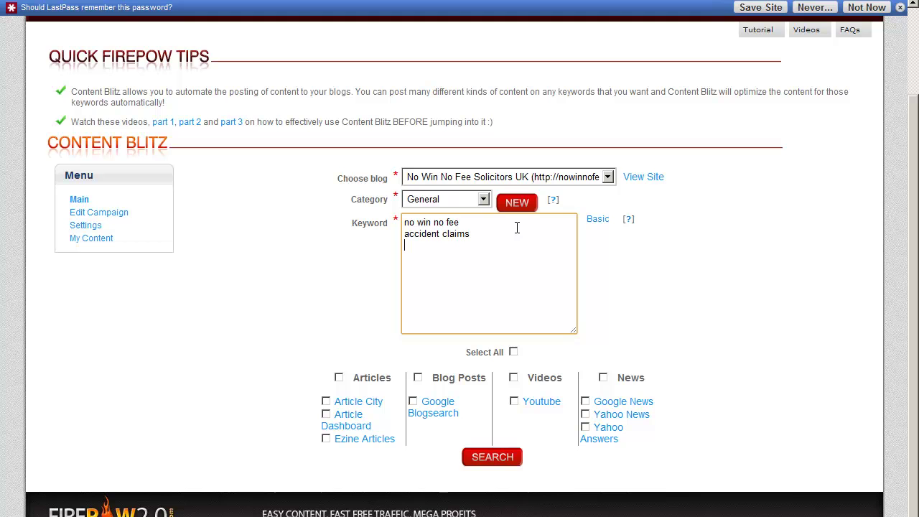
type("workplace compensation claims ")
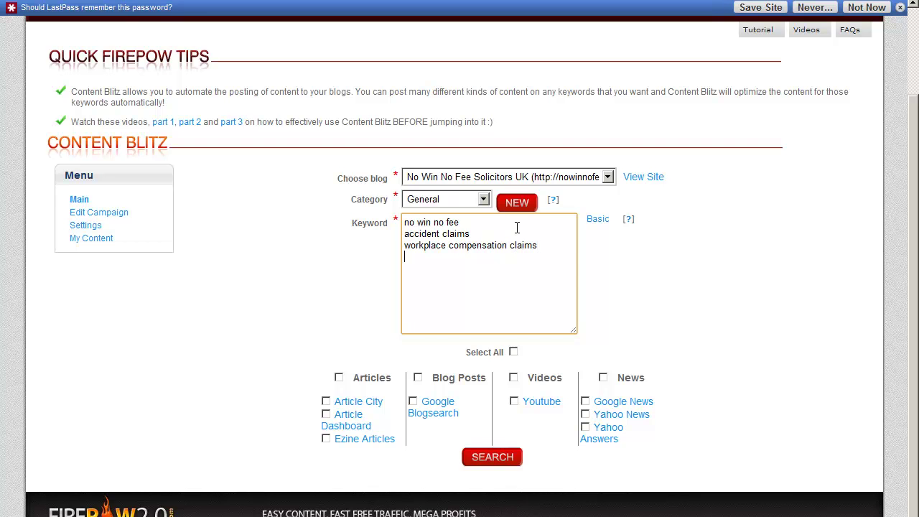
type("road traffic accident claims")
key("Return")
type("personal injury")
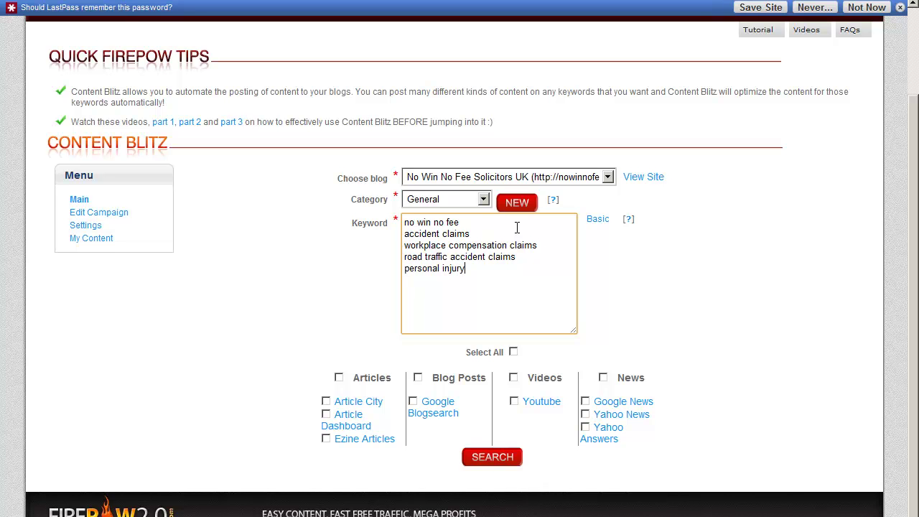
type(" solicitors")
Tick all content sources except Article Dashboard and cut the five keywords from the list.
left_click(637, 302)
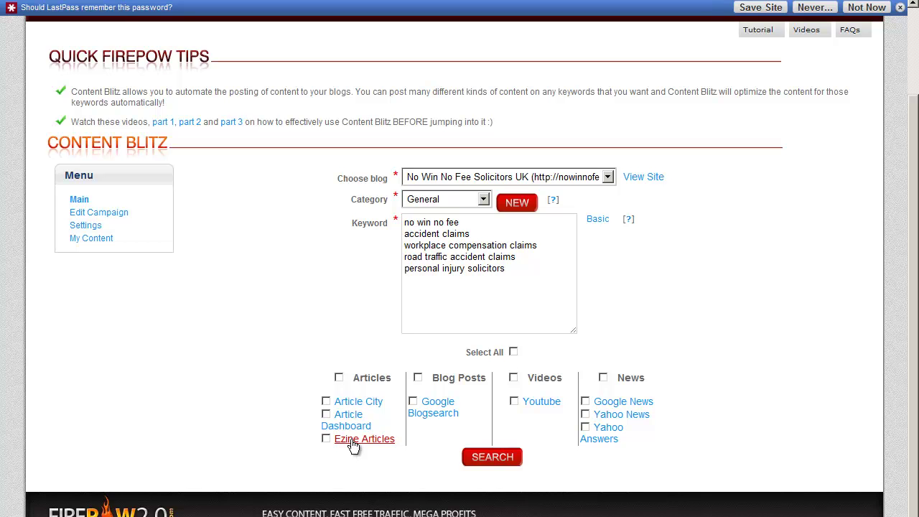
left_click(514, 352)
left_click(327, 415)
mouse_move(915, 435)
left_mouse_down()
mouse_move(914, 354)
mouse_move(914, 435)
left_mouse_up()
left_click(567, 256)
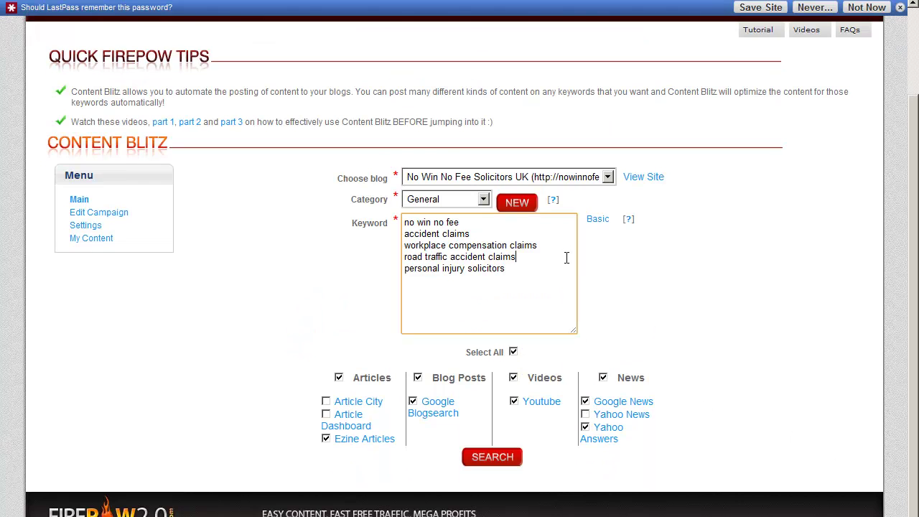
left_click(382, 307)
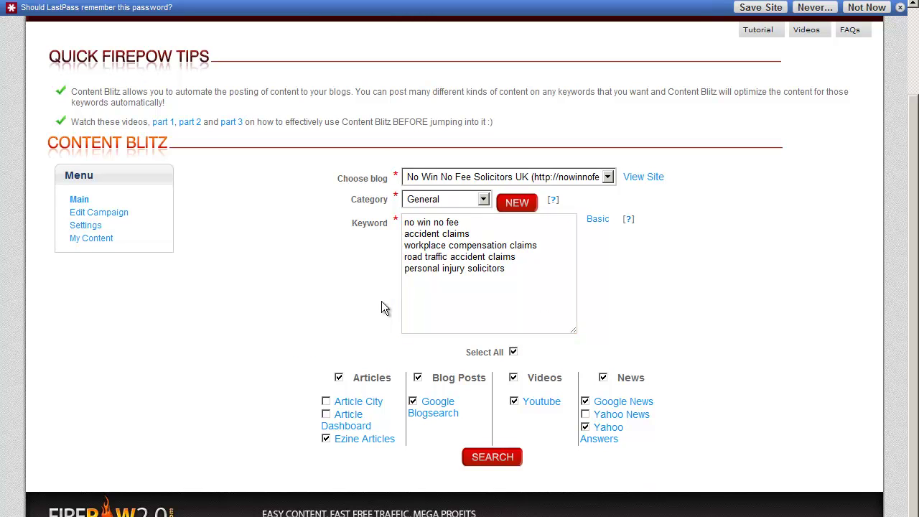
left_click_drag(530, 267, 382, 227)
key("ctrl+c")
key("BackSpace")
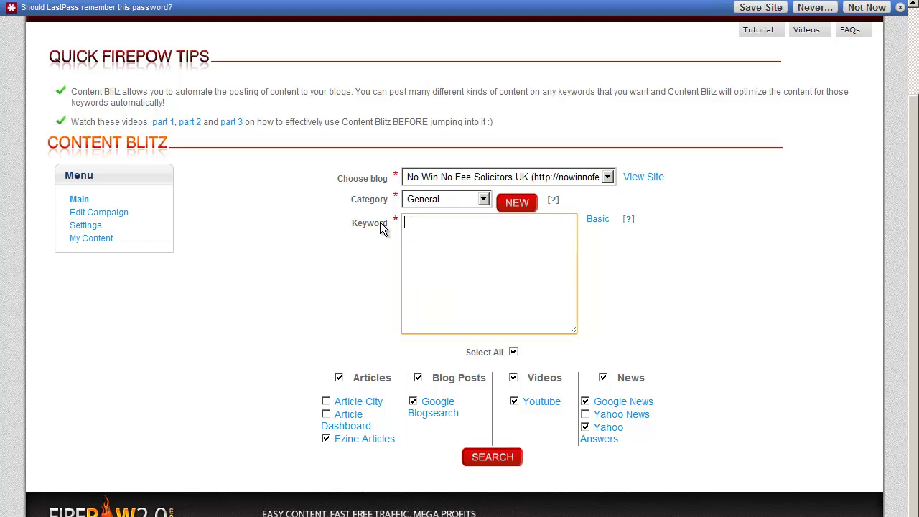
left_click(399, 254)
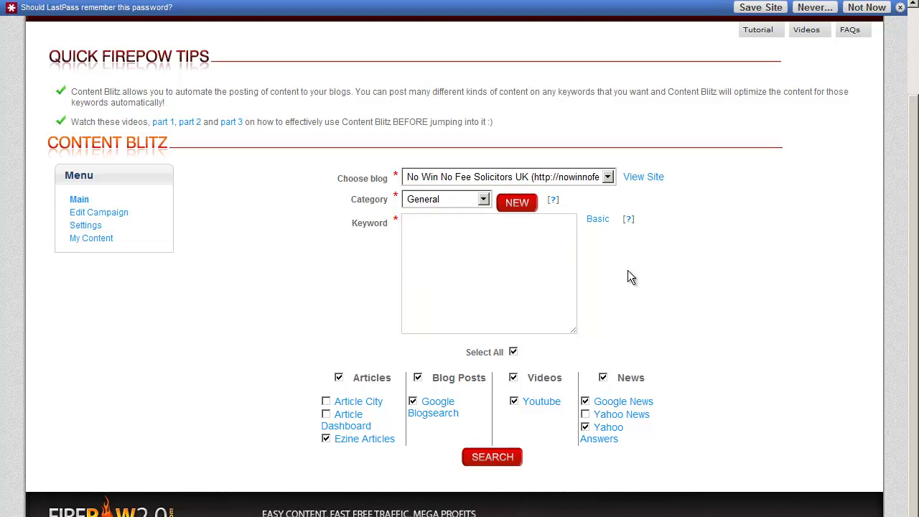
left_click(572, 332)
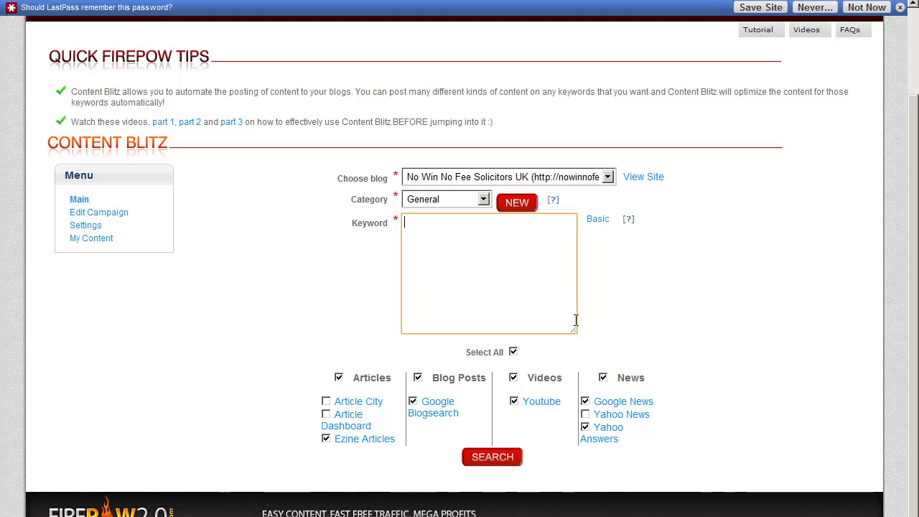
left_click(695, 306)
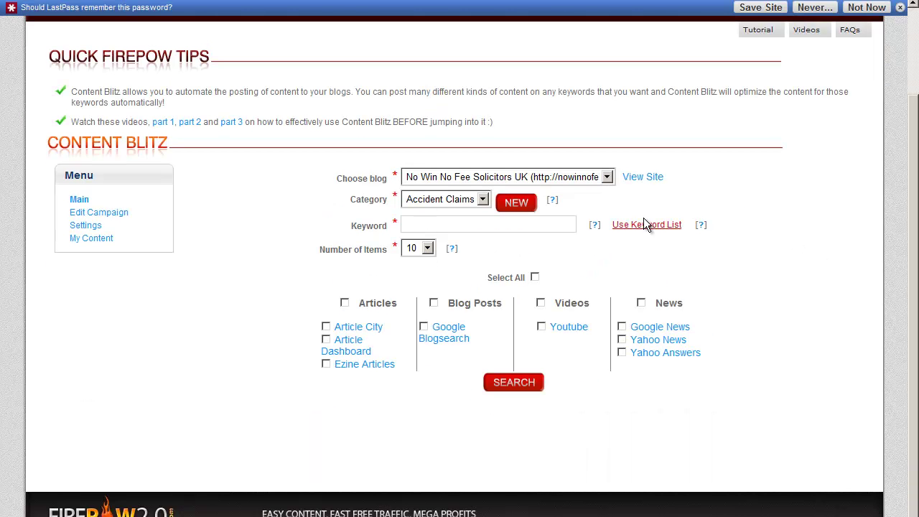
Fetch 30 items, paste the keywords back, exclude Article City, Article Dashboard and Yahoo News, and search.
left_click(427, 248)
left_click(423, 287)
left_click(637, 225)
left_click(513, 236)
key("ctrl+v")
left_click(621, 265)
left_click(513, 352)
left_click(326, 401)
left_click(326, 414)
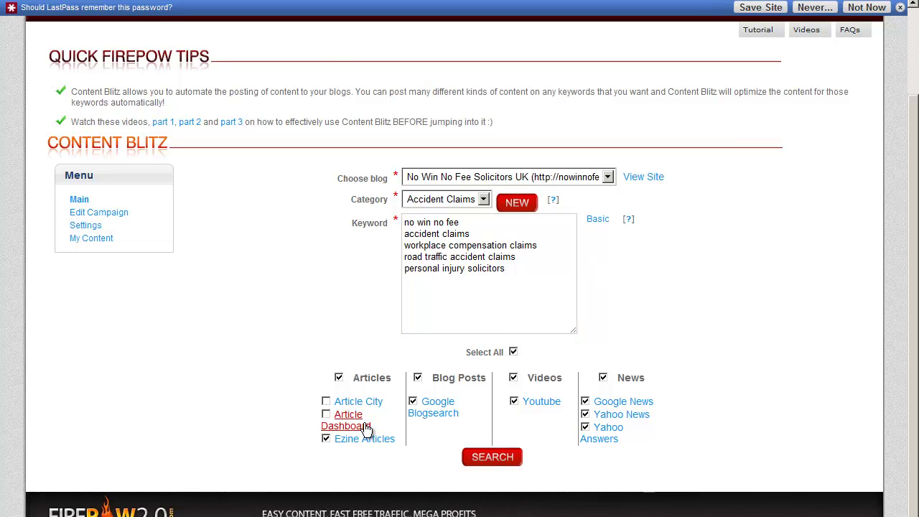
left_click(585, 415)
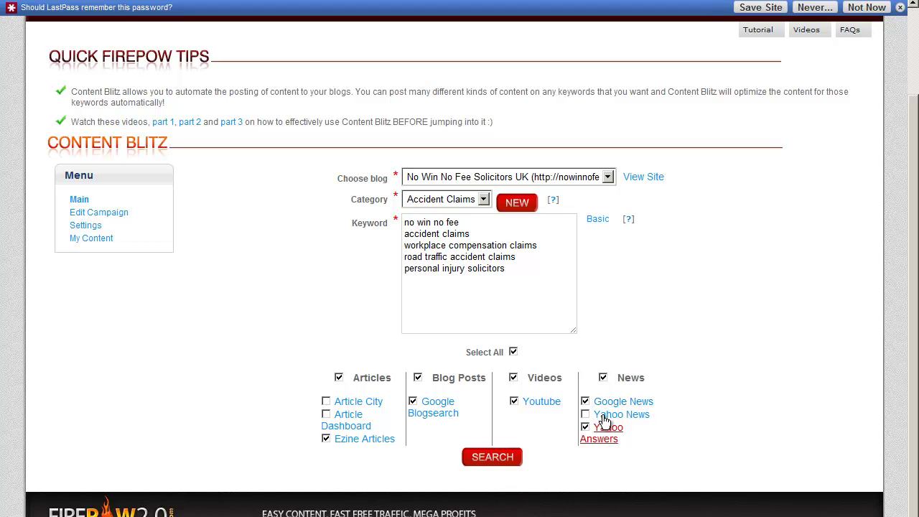
left_click(493, 460)
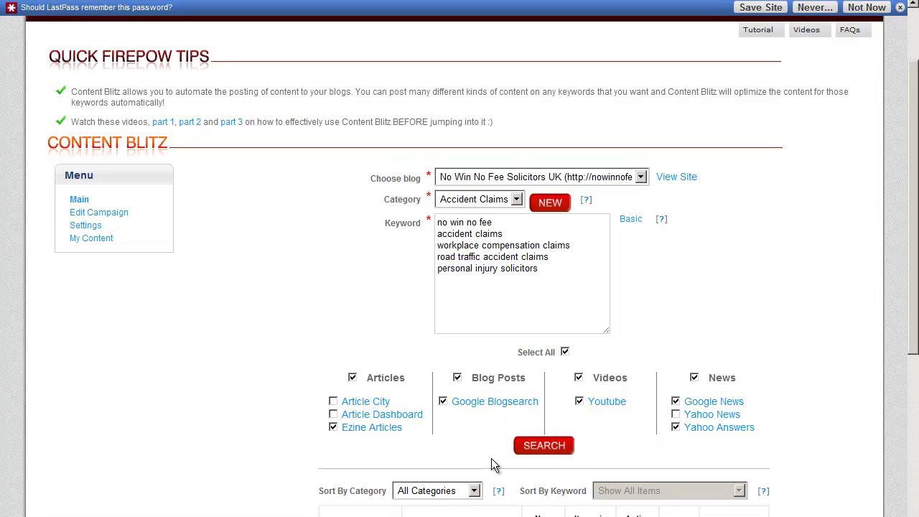
Review the pending Accident Claims sources, then switch keyword entry back to the Basic single line.
scroll(491, 460, "down", 3)
left_click_drag(917, 256, 917, 369)
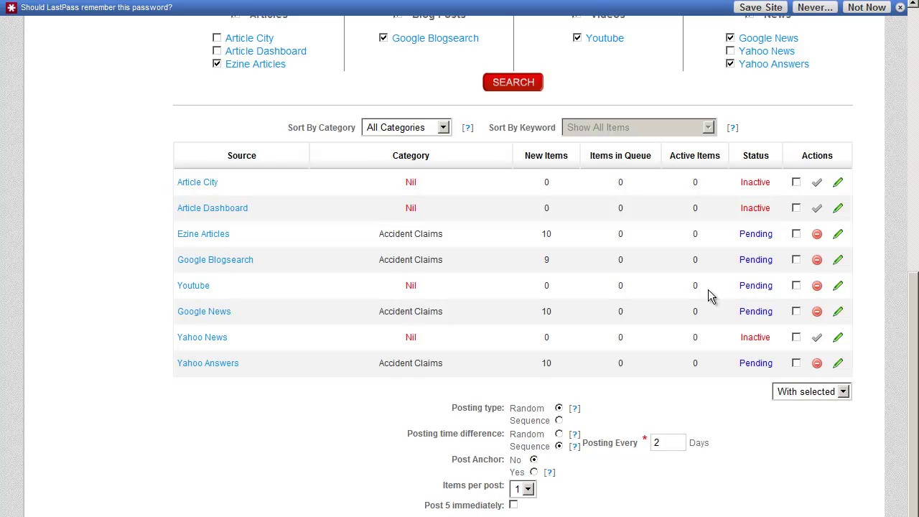
left_click_drag(914, 415, 912, 278)
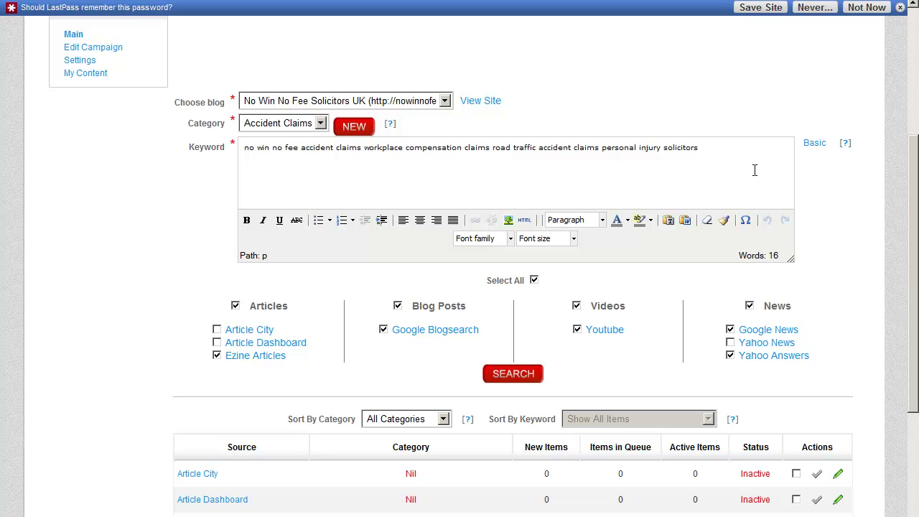
left_click(814, 145)
Search 'accident claims' to add items: Ezine, News and Yahoo 40 each, Blogsearch 39, Youtube 30.
scroll(630, 136, "up", 2)
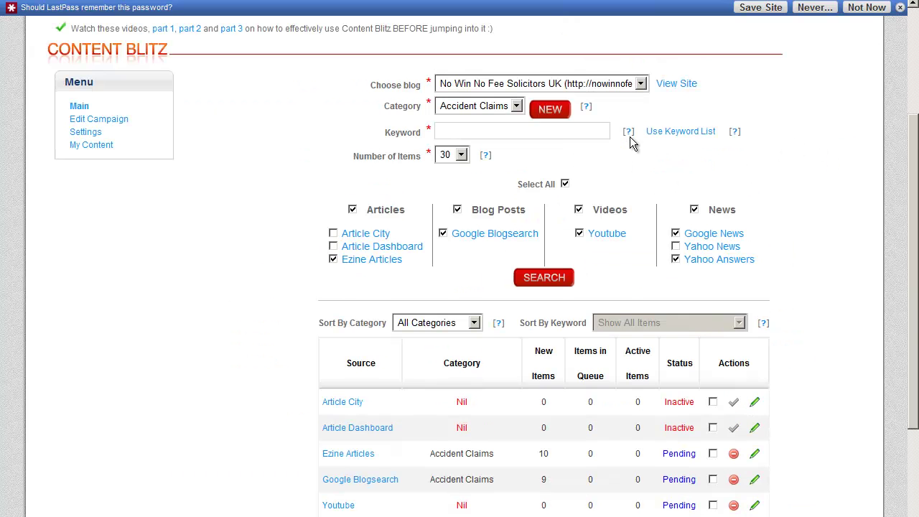
left_click(527, 134)
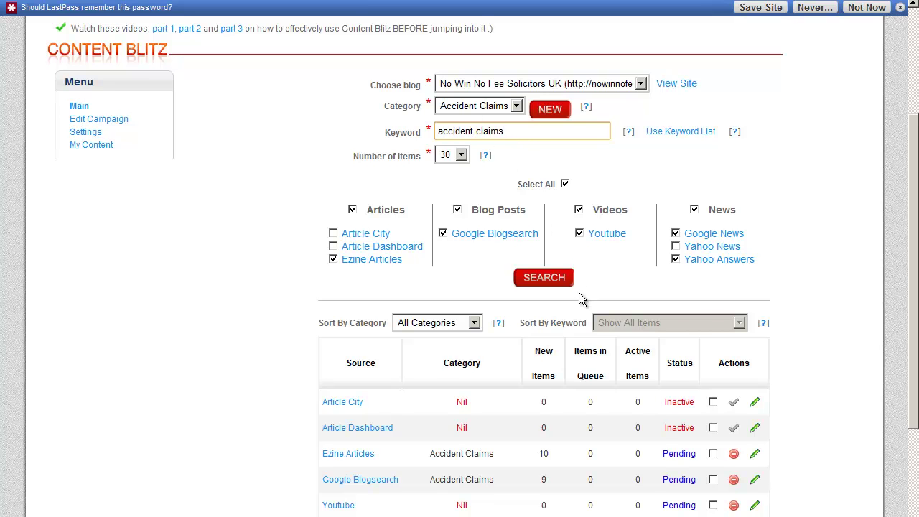
left_click(544, 277)
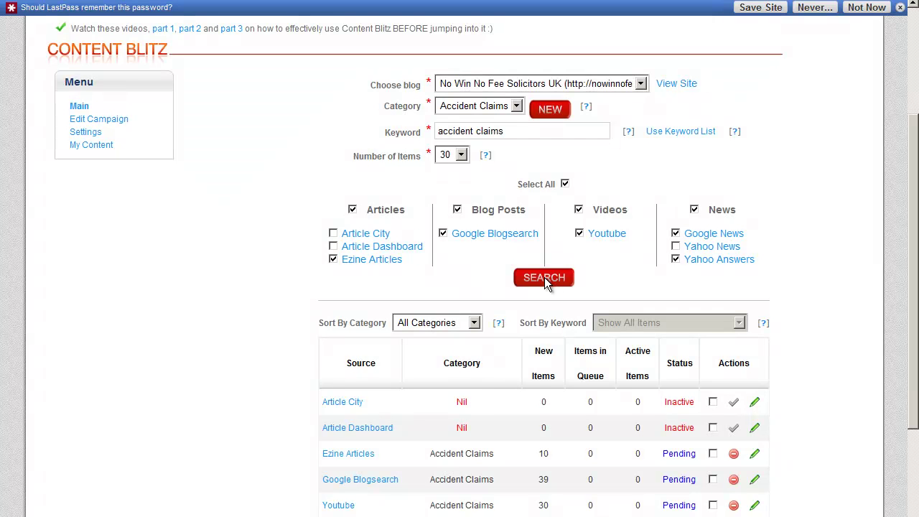
scroll(546, 278, "down", 3)
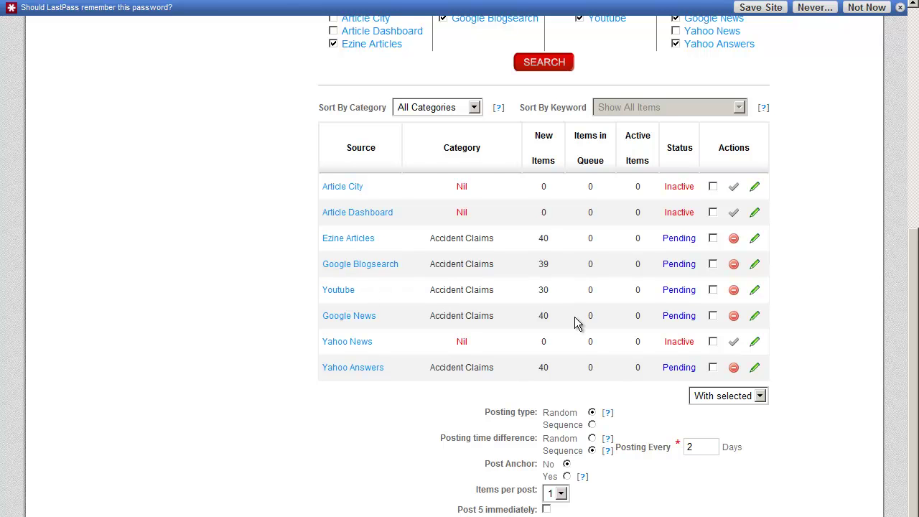
scroll(575, 323, "down", 2)
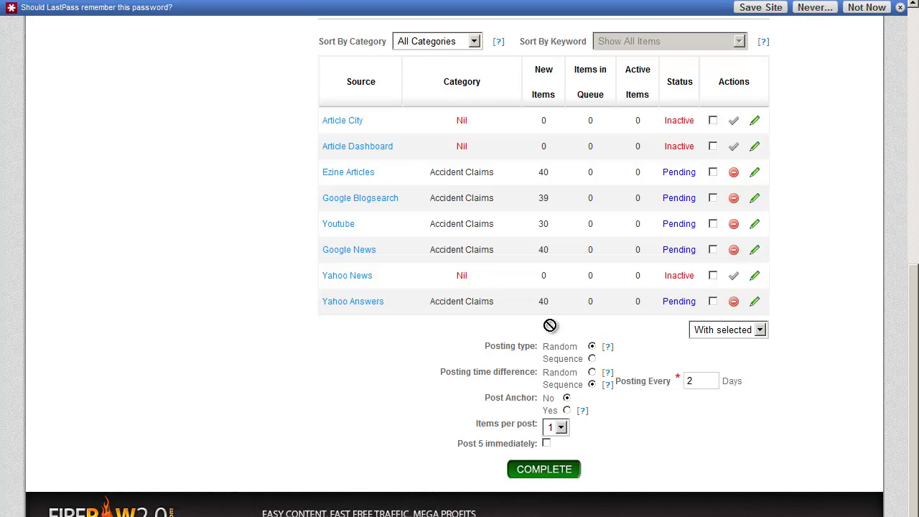
Review the Ezine Articles items, preview the no win no fee article, and finish adding the source.
left_click(752, 174)
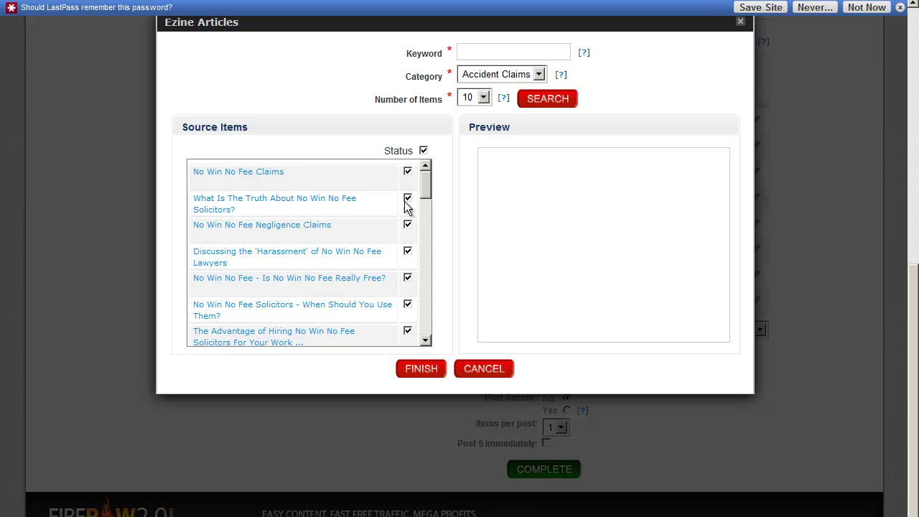
scroll(422, 184, "down", 1)
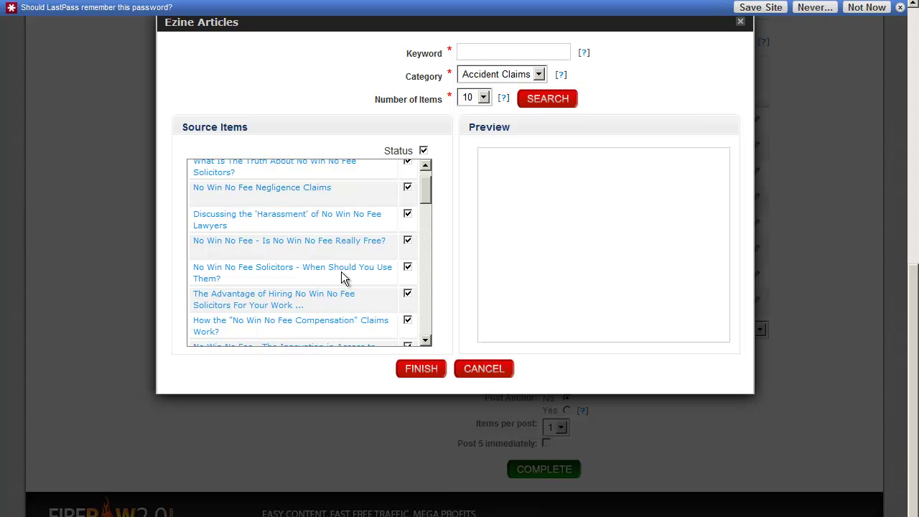
left_click_drag(423, 194, 433, 331)
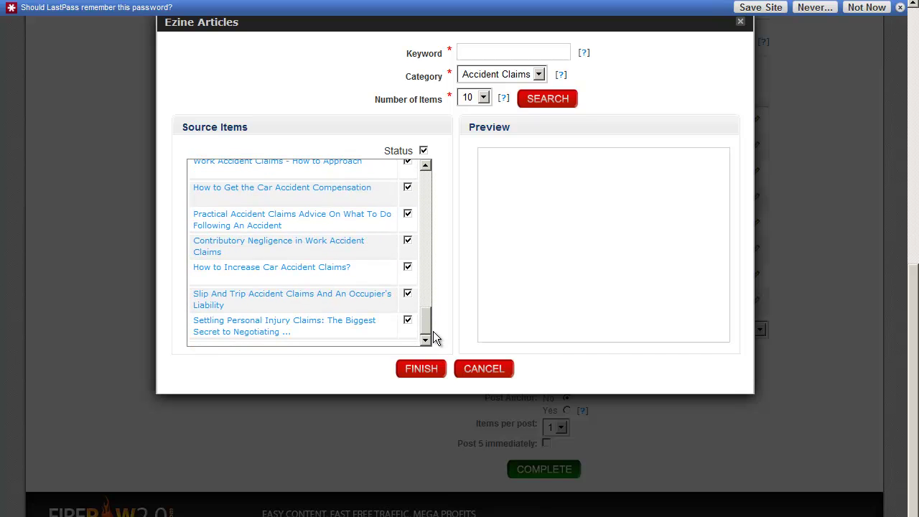
left_click_drag(433, 331, 433, 181)
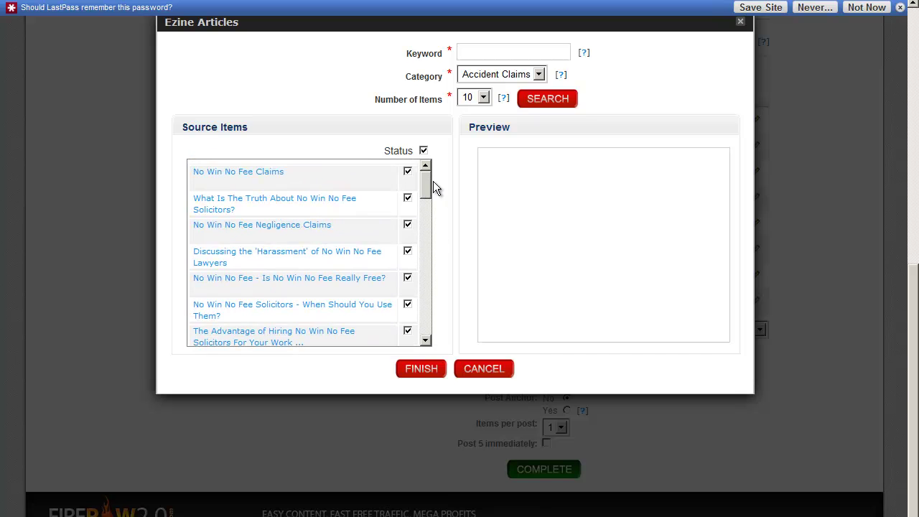
left_click(217, 200)
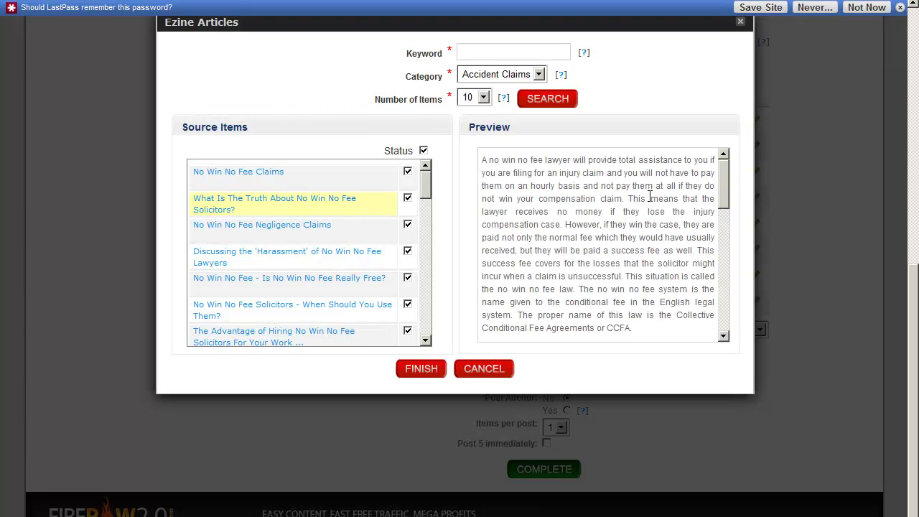
left_click_drag(724, 188, 735, 324)
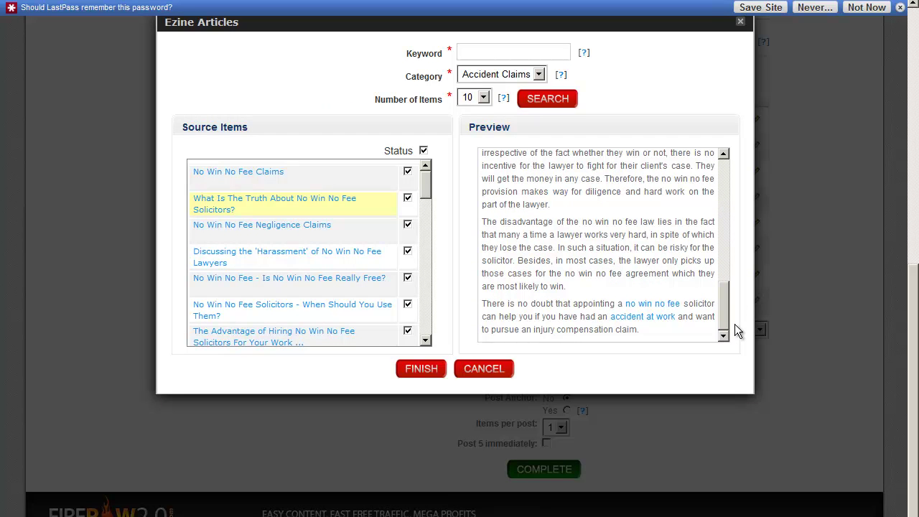
left_click(420, 369)
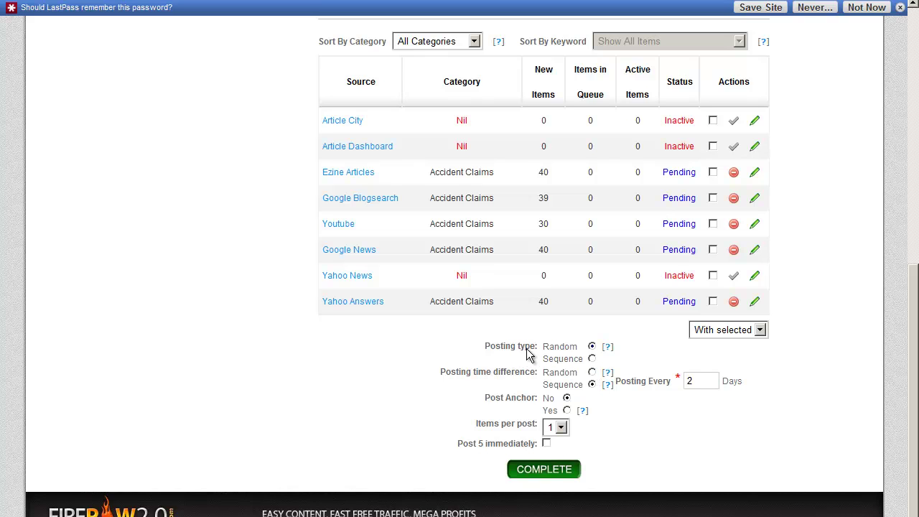
Set random posting order and random time gaps, Post Anchor No, and 3 items per post.
left_click(591, 348)
left_click(591, 372)
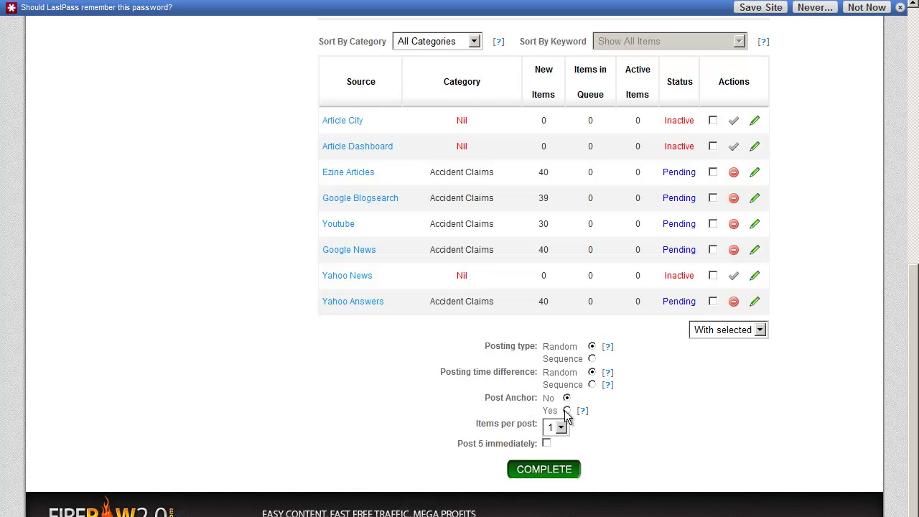
left_click(567, 411)
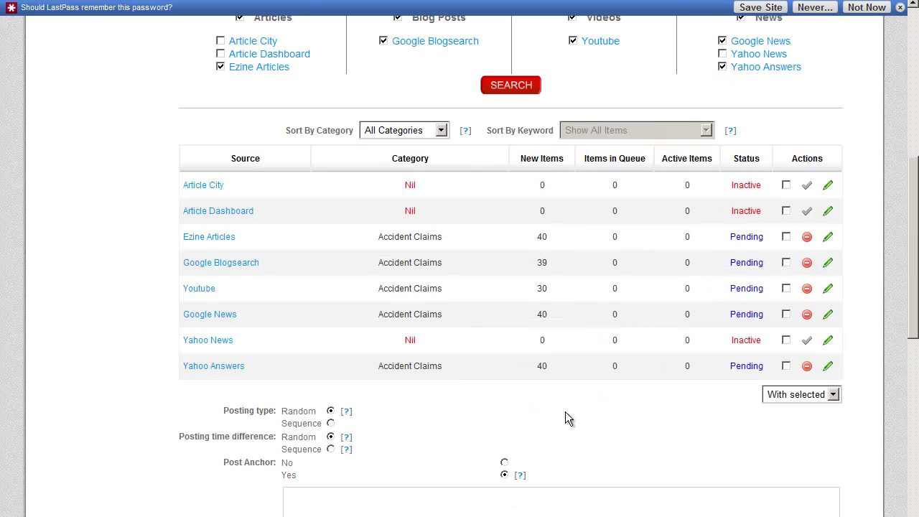
scroll(451, 474, "down", 2)
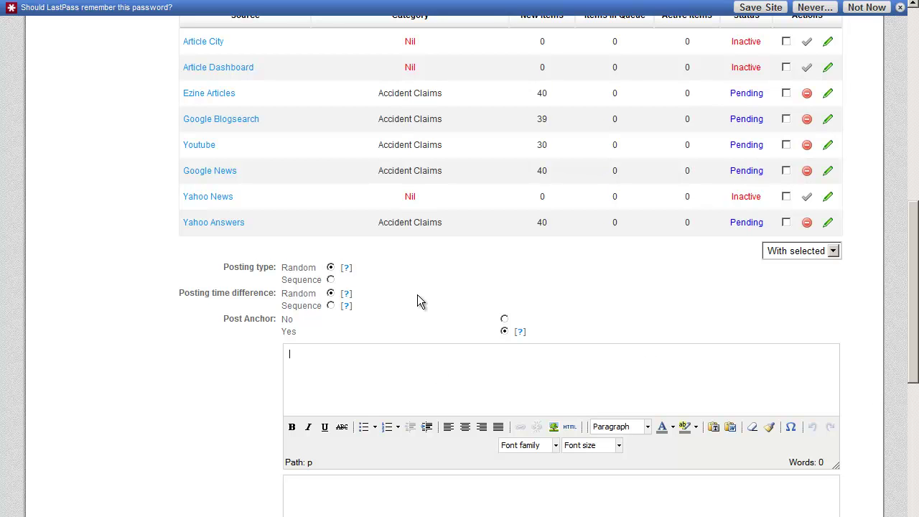
left_click(506, 319)
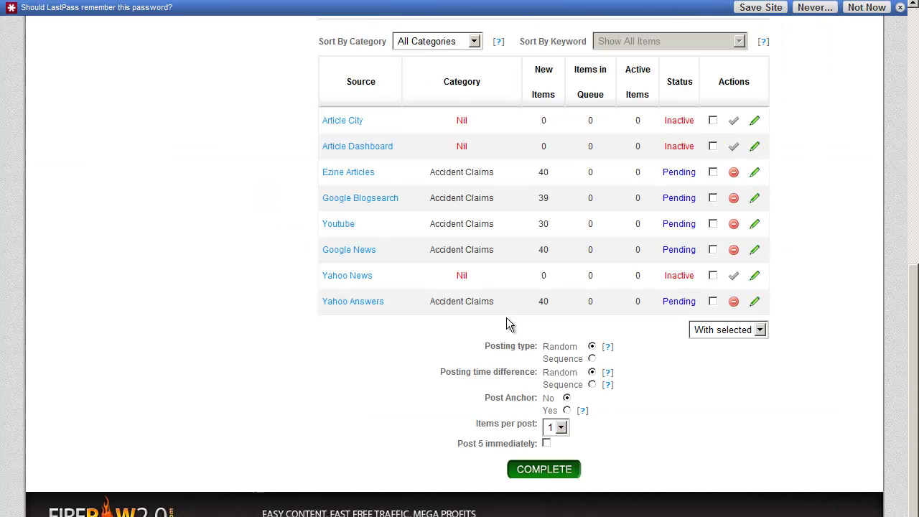
left_click(561, 428)
left_click(554, 465)
Post 5 items immediately, save the Content Blitz, and dismiss the update success message.
left_click(546, 444)
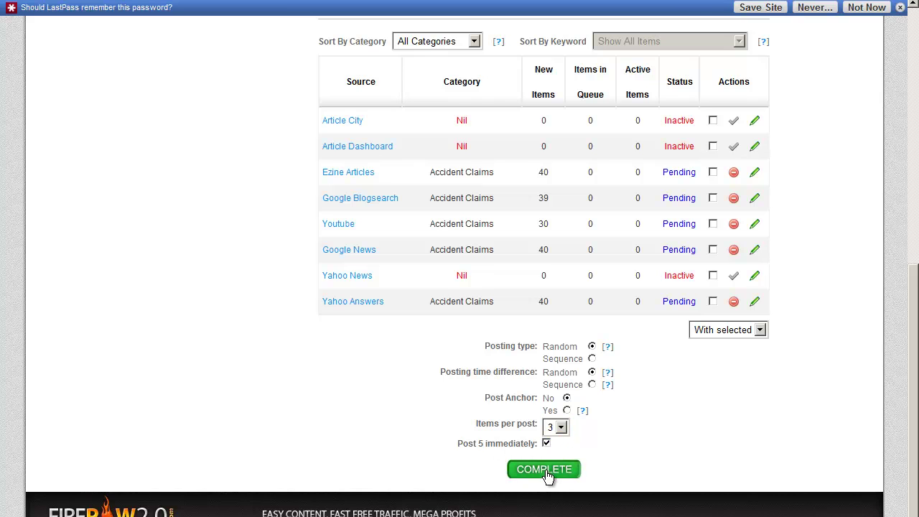
left_click(545, 471)
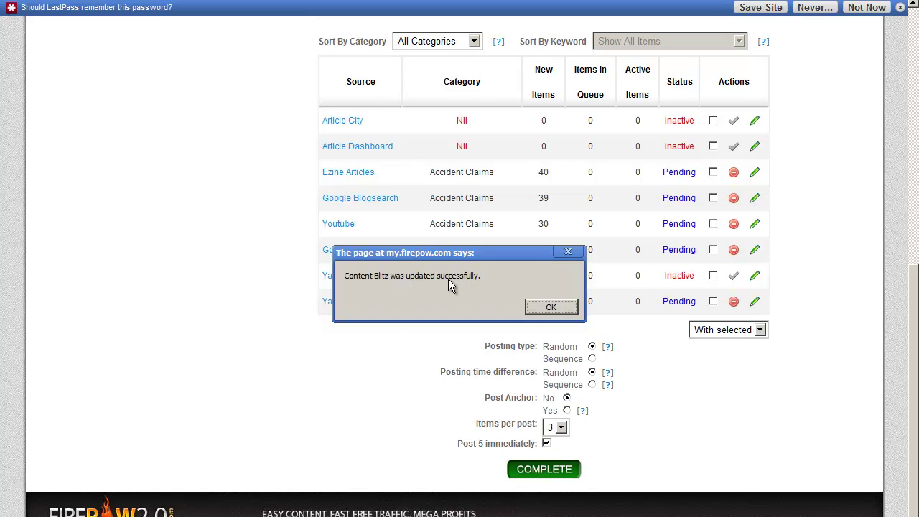
left_click(552, 306)
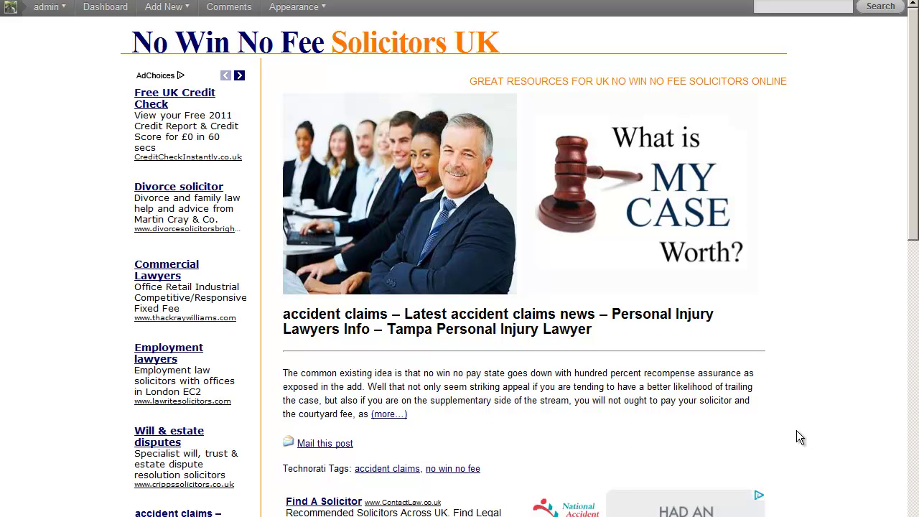
Scroll through the blog's new accident claims posts, then return to the Firepow My Content tab.
scroll(915, 175, "down", 2)
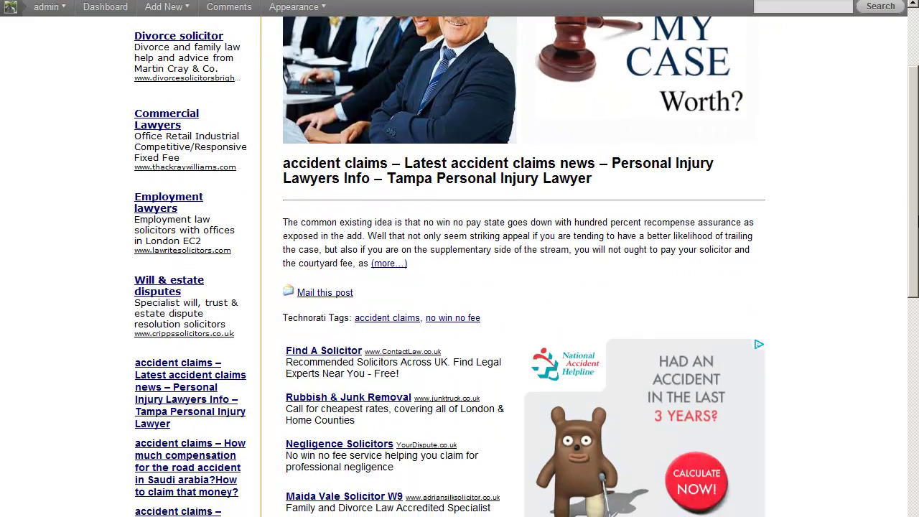
scroll(915, 176, "down", 10)
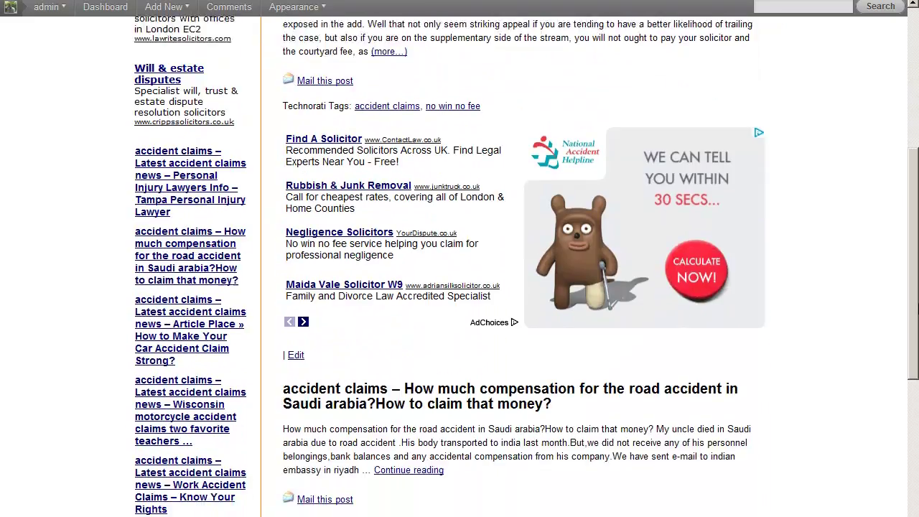
left_click_drag(917, 479, 917, 169)
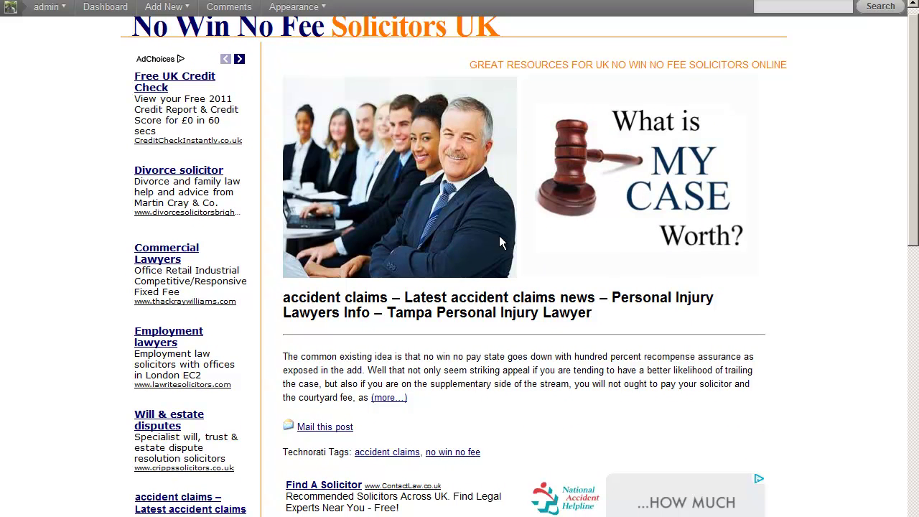
scroll(828, 348, "down", 5)
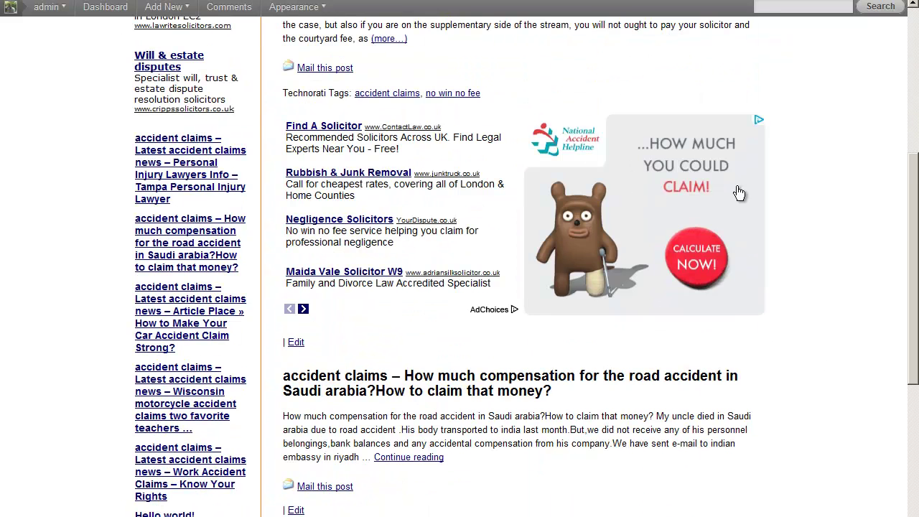
scroll(792, 309, "up", 1)
scroll(199, 295, "down", 3)
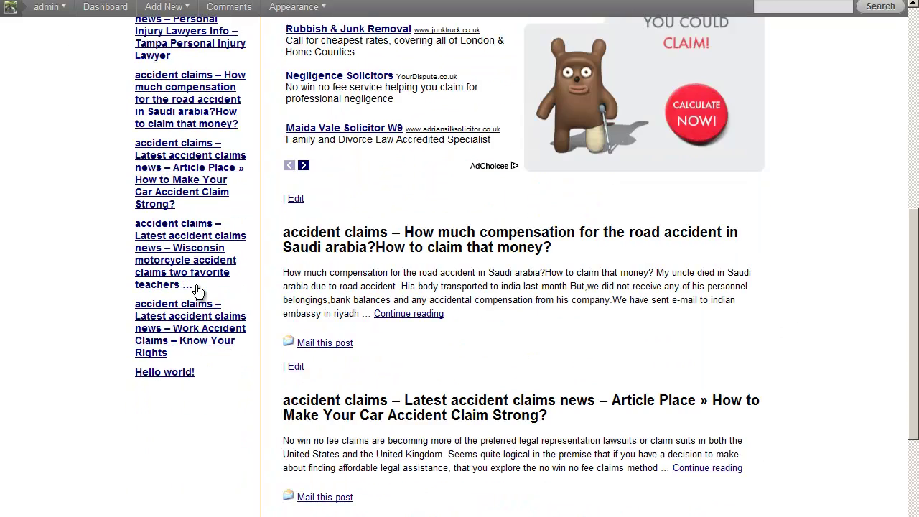
left_click_drag(915, 318, 914, 399)
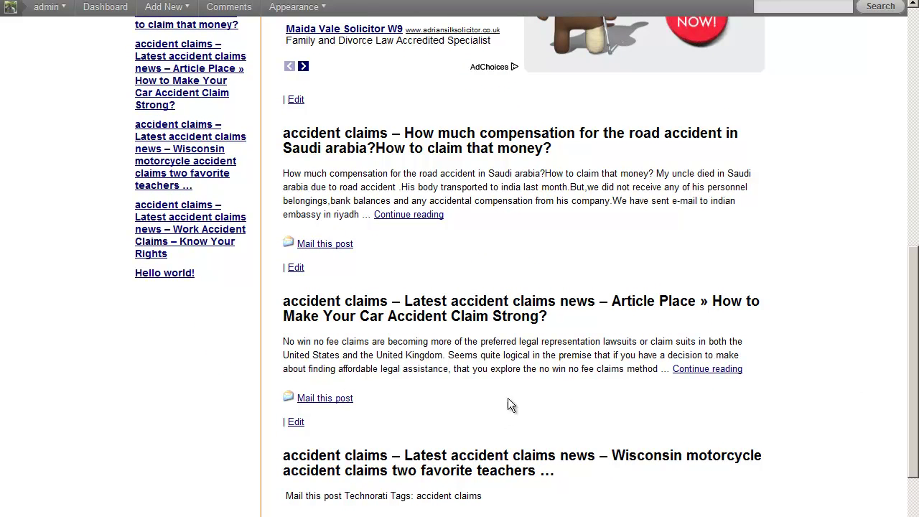
key("ctrl+Tab")
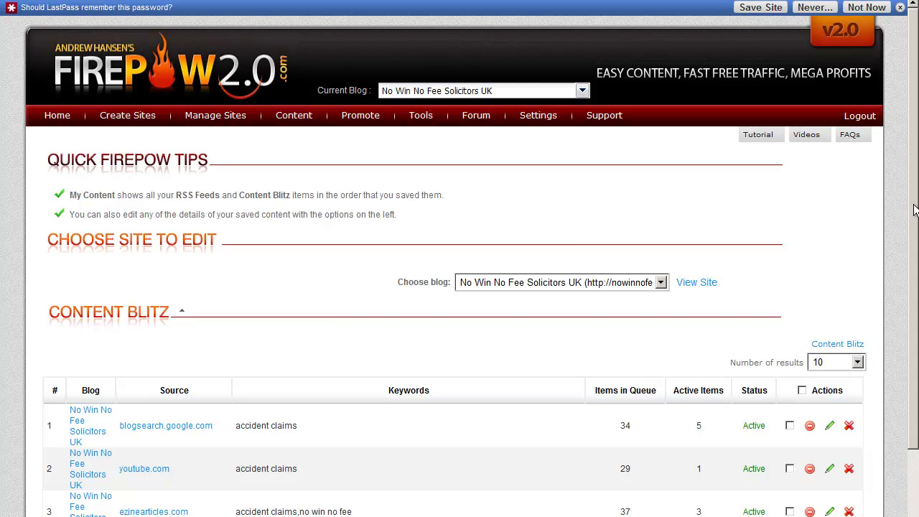
Scroll the My Content list to check the active accident claims Content Blitz sources.
left_click_drag(914, 168, 916, 334)
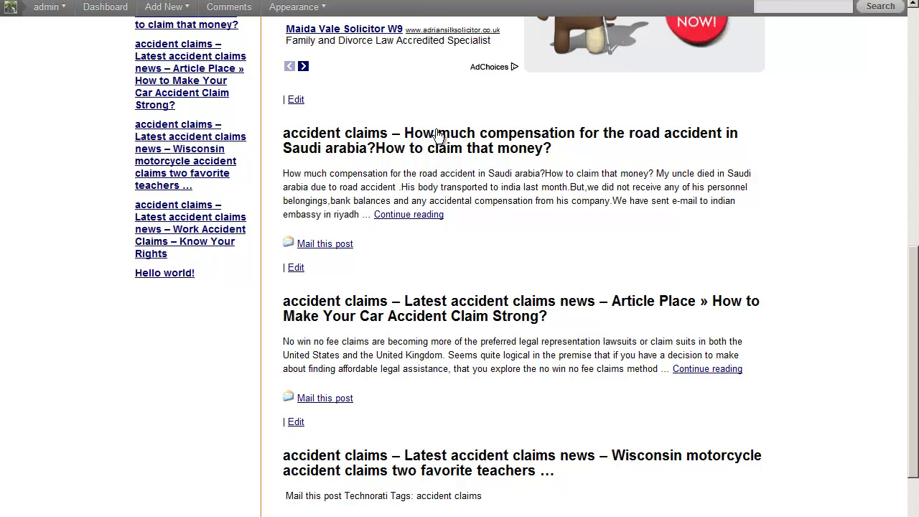
Open the Saudi arabia compensation post from the front page and read through it.
left_click(436, 131)
scroll(915, 80, "down", 1)
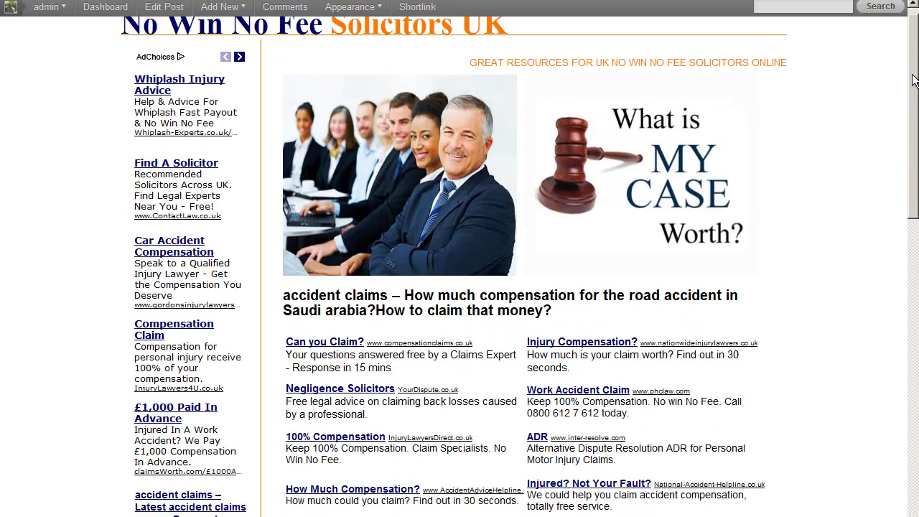
scroll(914, 80, "down", 1)
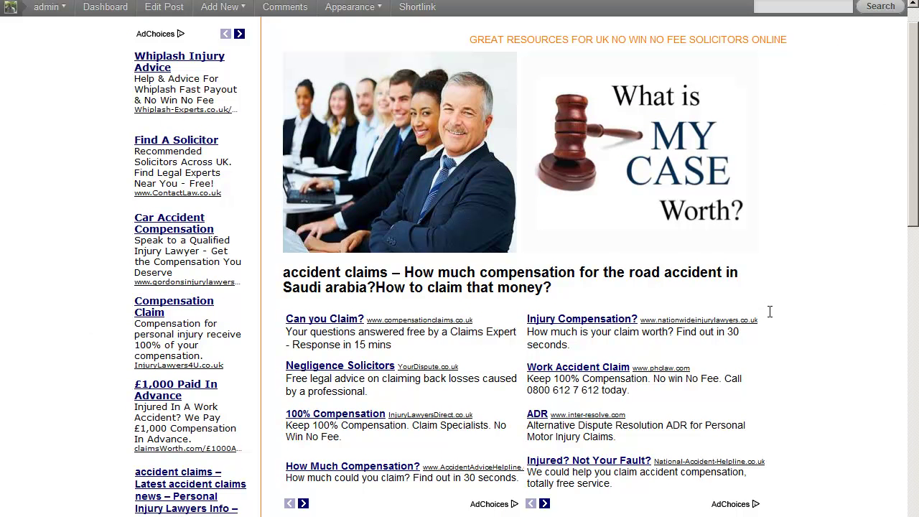
left_click_drag(914, 85, 914, 229)
scroll(475, 218, "down", 10)
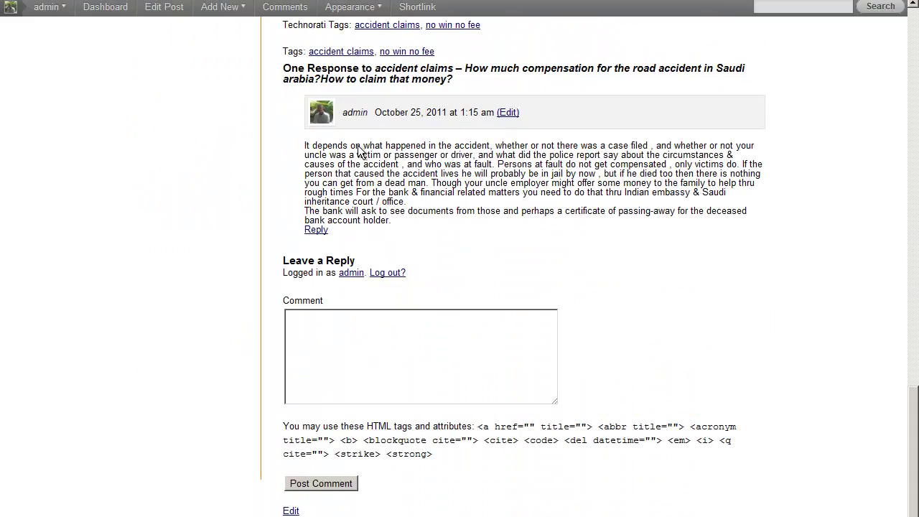
scroll(554, 177, "up", 3)
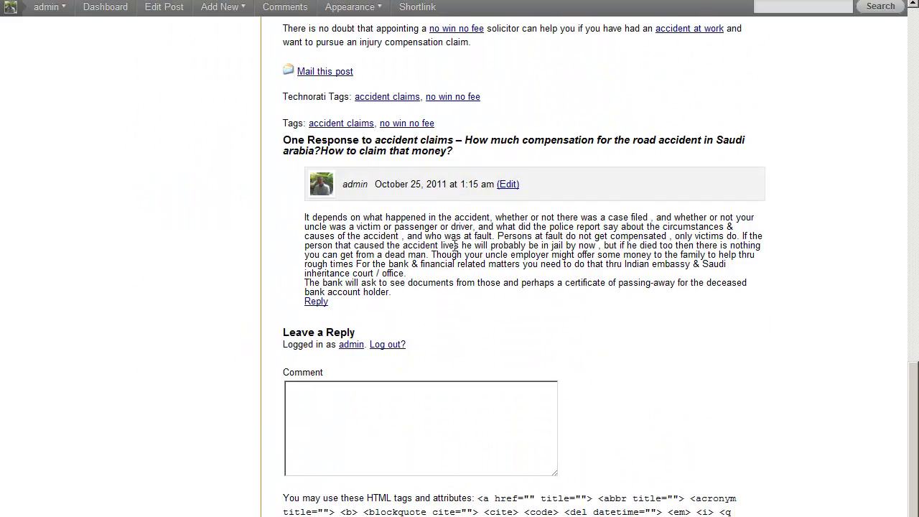
scroll(462, 251, "up", 1)
scroll(462, 251, "down", 2)
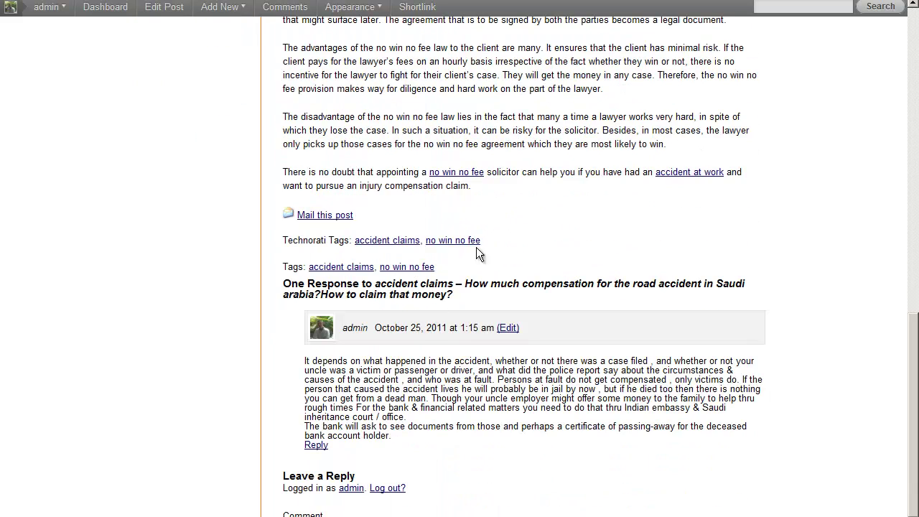
scroll(486, 259, "up", 1)
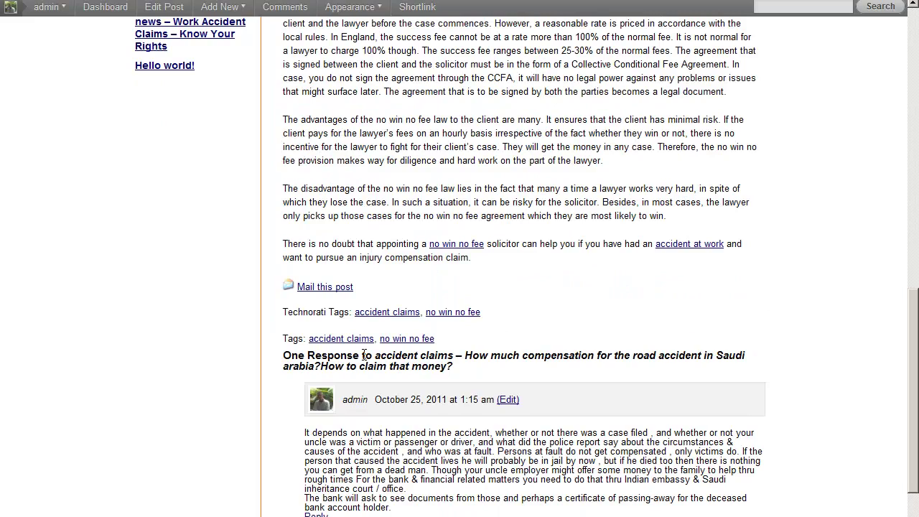
scroll(624, 404, "down", 3)
scroll(624, 405, "up", 8)
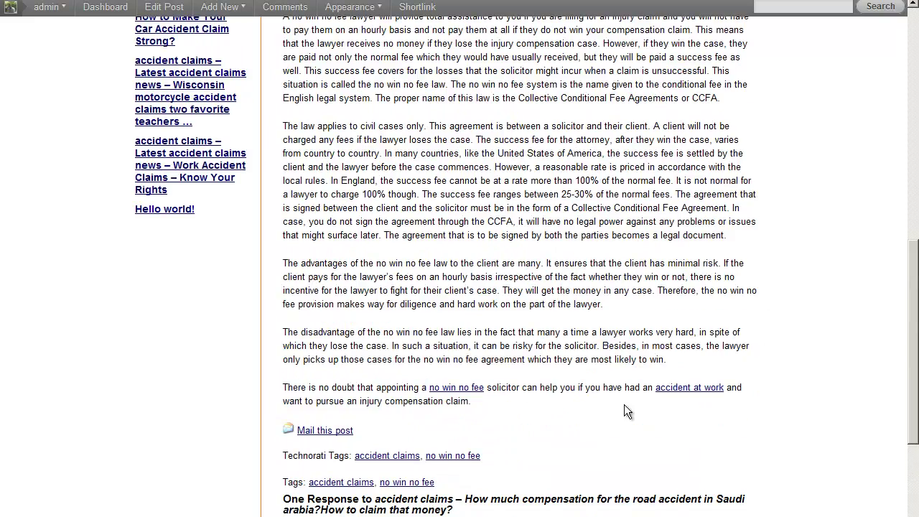
scroll(625, 408, "up", 4)
scroll(592, 335, "down", 7)
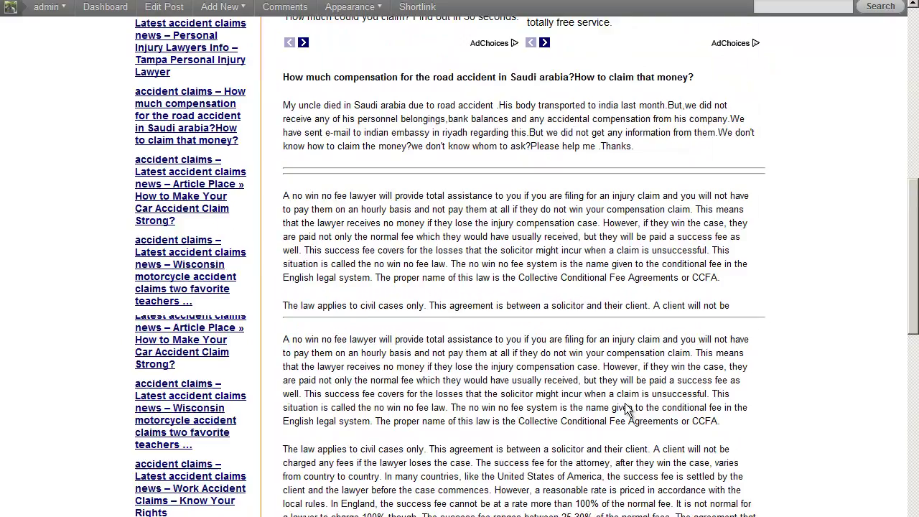
Open the Wisconsin motorcycle accident claims post from the sidebar and scroll through it.
left_click(146, 188)
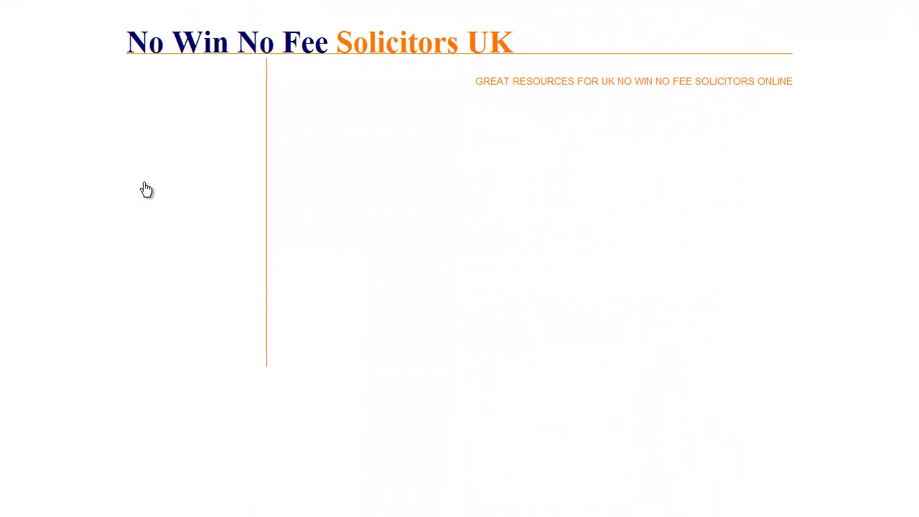
scroll(303, 193, "down", 4)
scroll(586, 361, "down", 6)
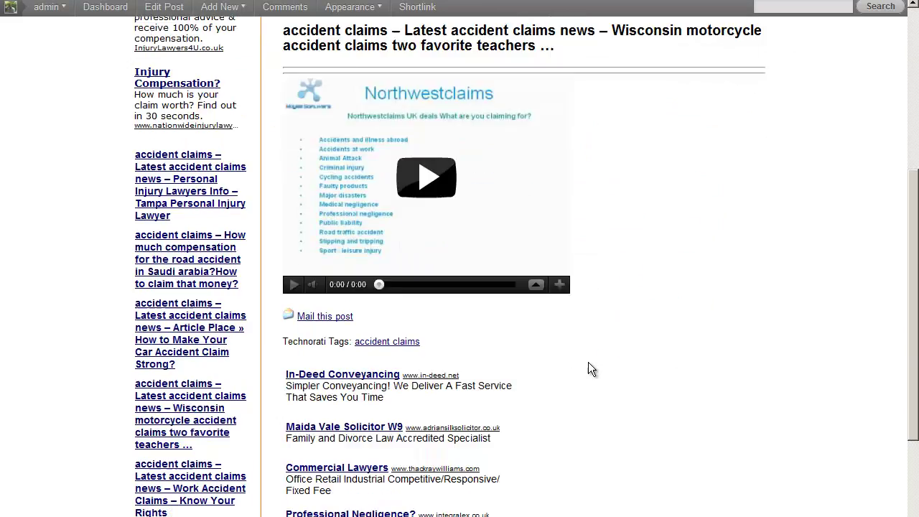
scroll(585, 362, "up", 1)
scroll(585, 362, "down", 1)
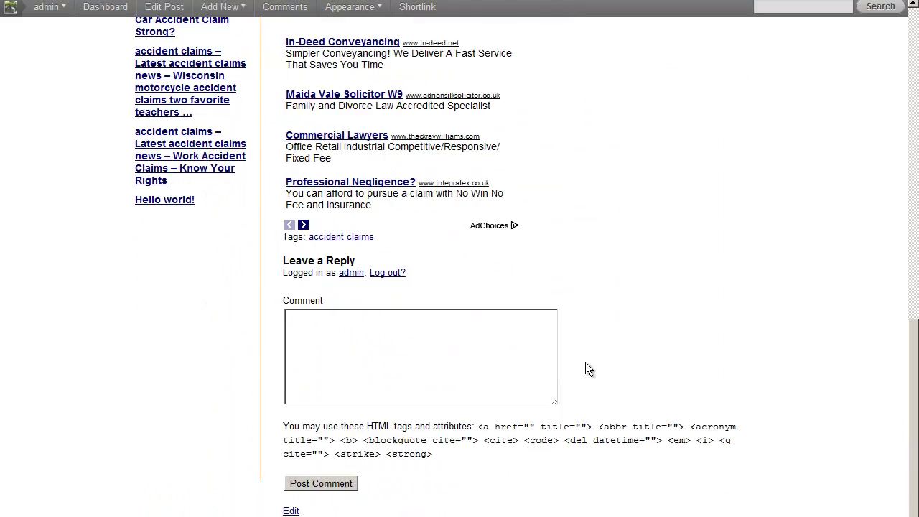
scroll(585, 362, "up", 6)
scroll(585, 362, "up", 3)
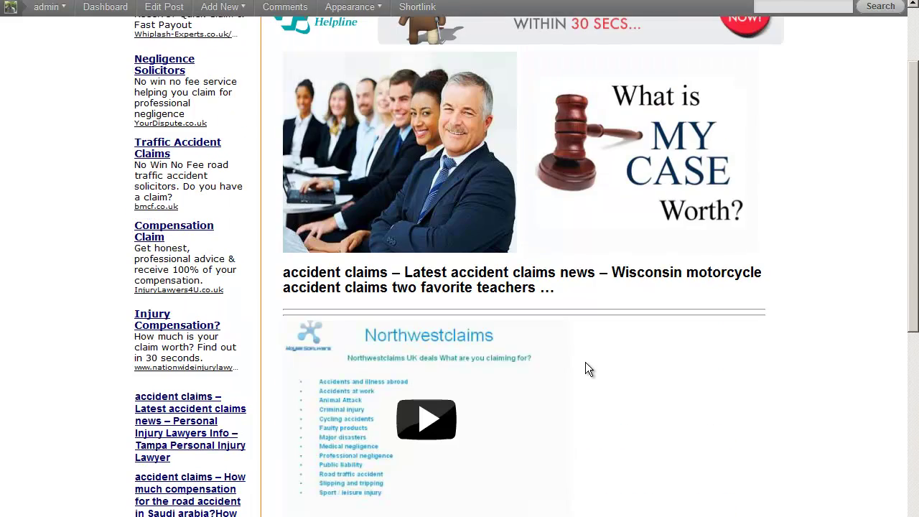
scroll(585, 362, "down", 4)
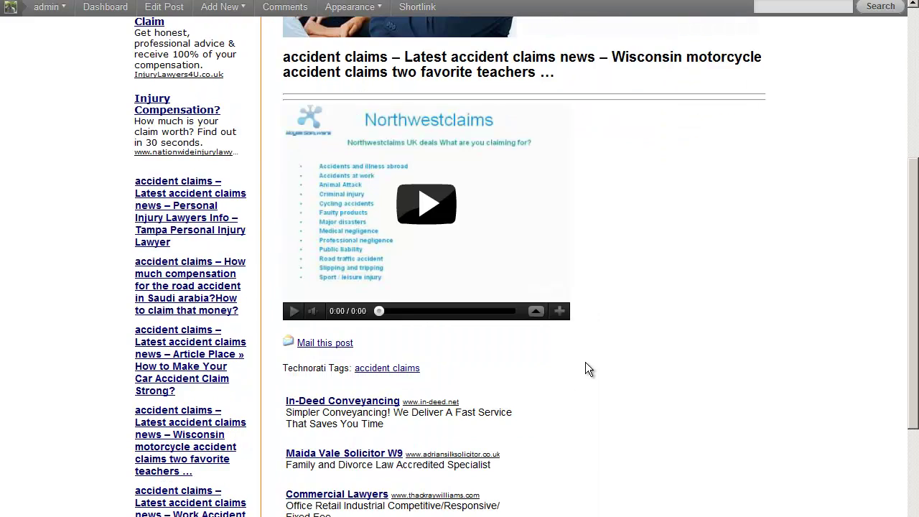
Return to the Saudi arabia road accident post and review its article and admin response.
left_click(169, 280)
scroll(578, 324, "down", 15)
scroll(577, 324, "down", 5)
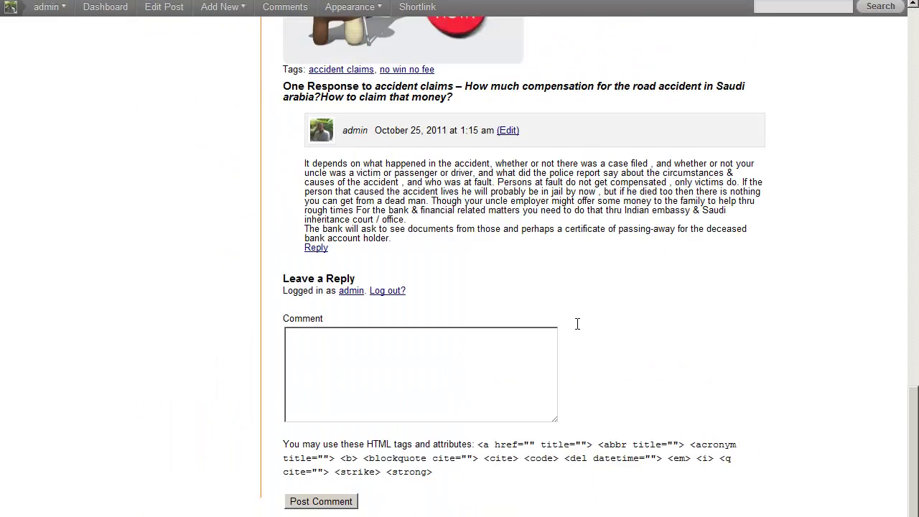
scroll(578, 324, "up", 20)
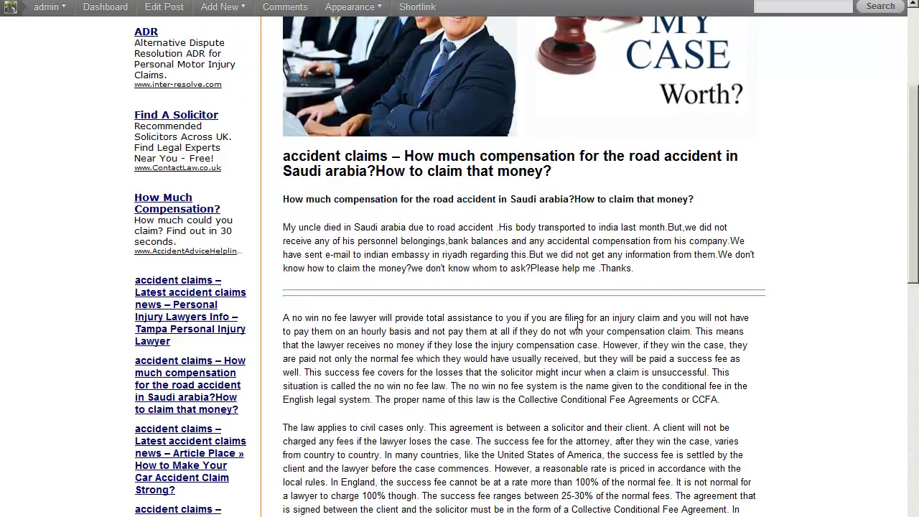